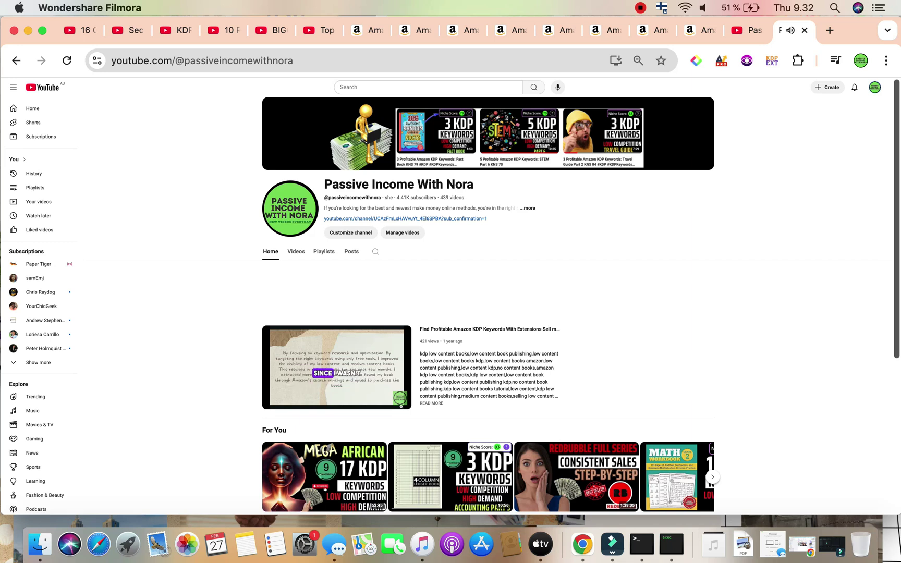
Switch to Chrome and search the Passive Income With Nora channel's videos for "chrome"
key("super+Tab")
left_click(375, 252)
type("chrome")
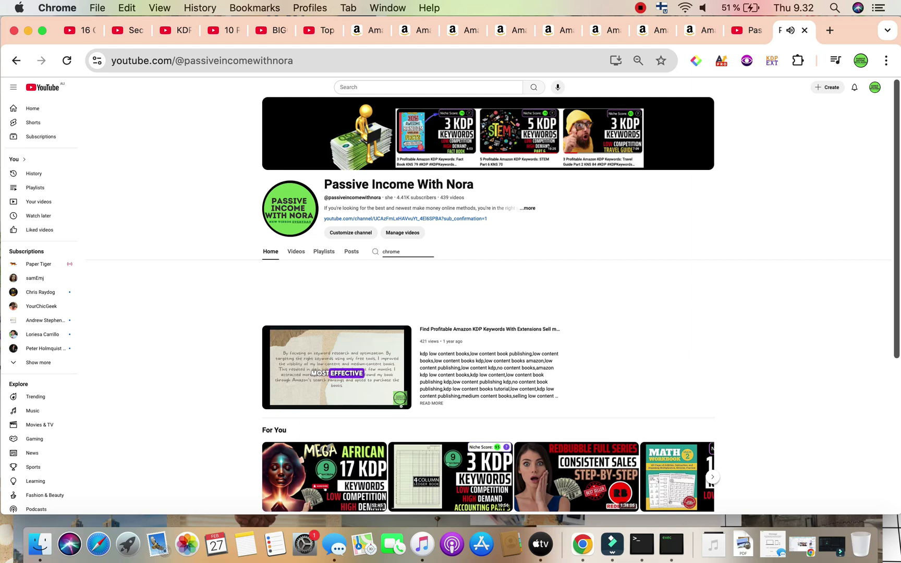
key("Return")
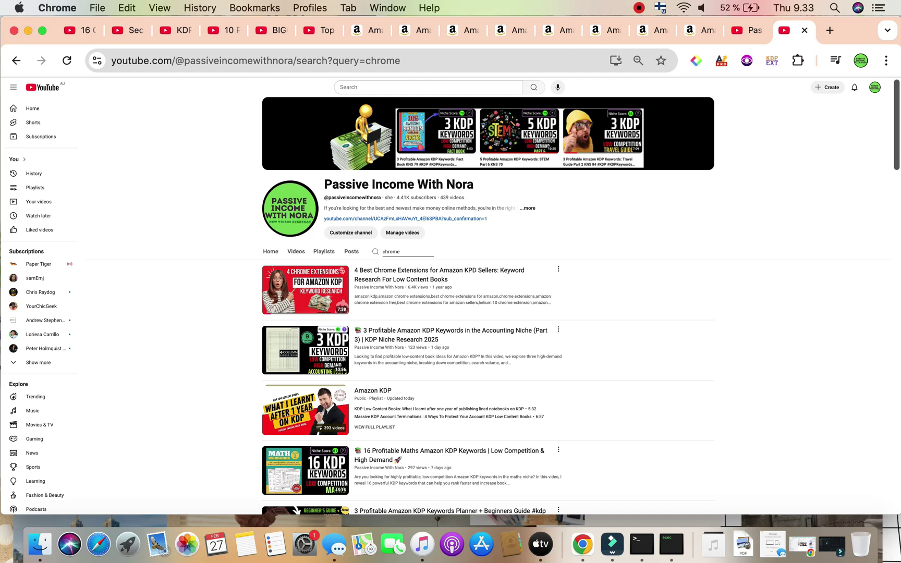
Open the Amazon results for "spiritual growth books for teen girls" and examine the first listing's sales rank, royalty, sales and profit estimates
key("ctrl+shift+Tab")
key("ctrl+shift+Tab")
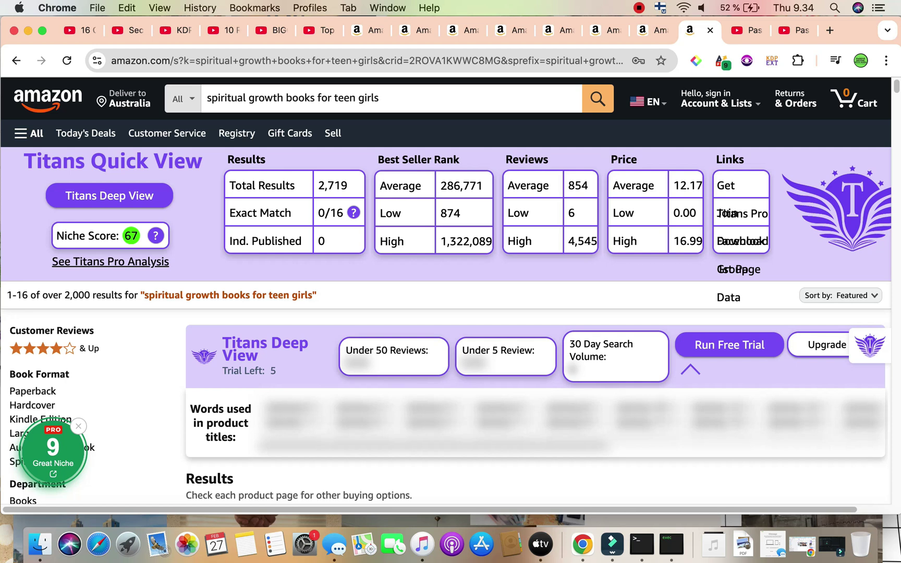
scroll(446, 291, "down", 5)
scroll(446, 290, "down", 6)
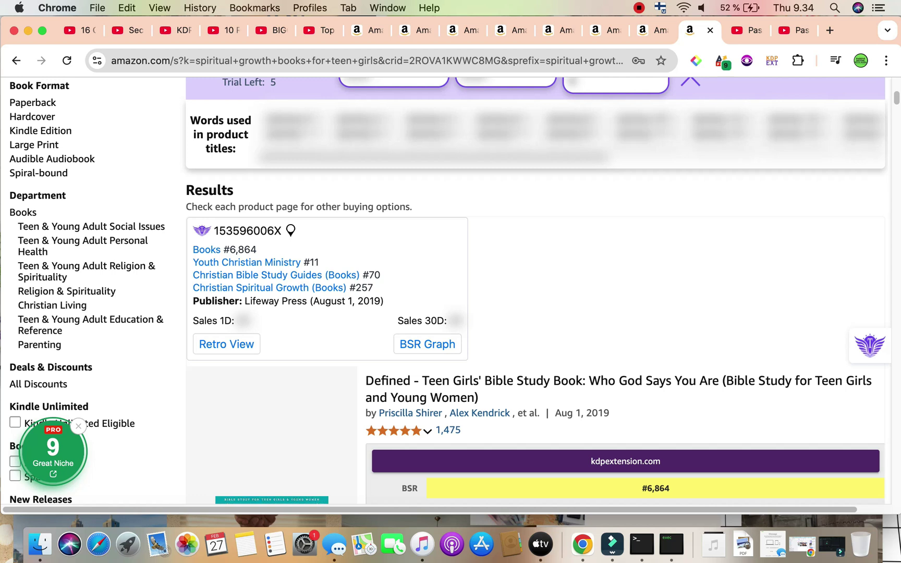
scroll(448, 290, "down", 5)
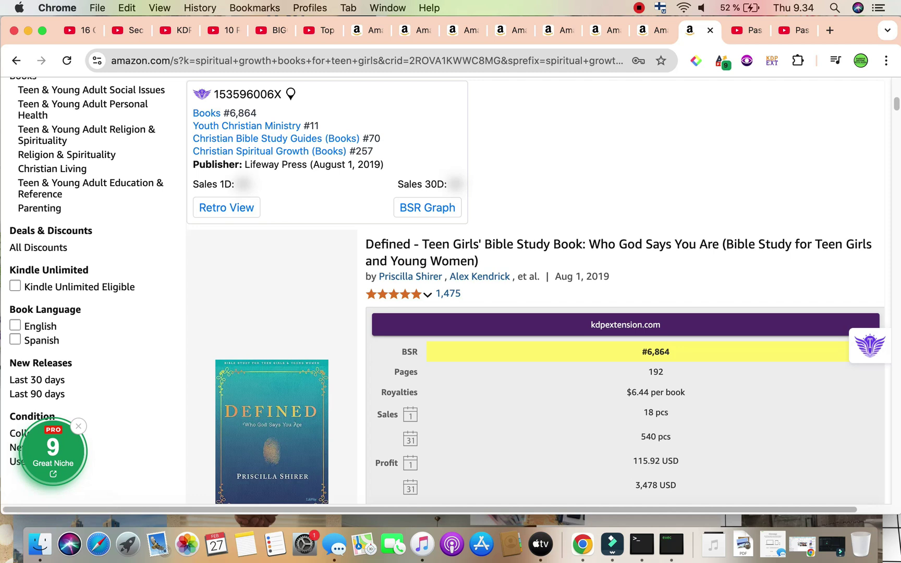
scroll(446, 291, "down", 3)
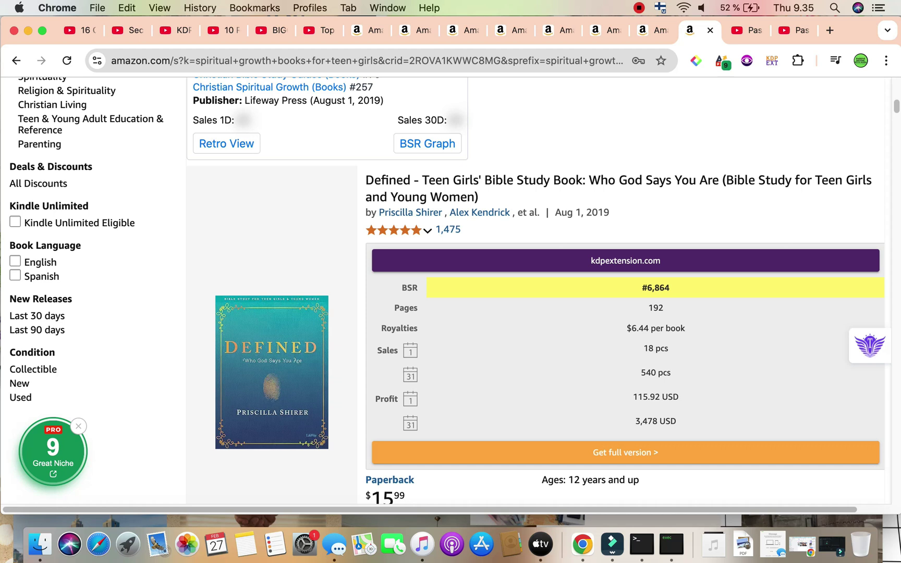
scroll(454, 290, "down", 2)
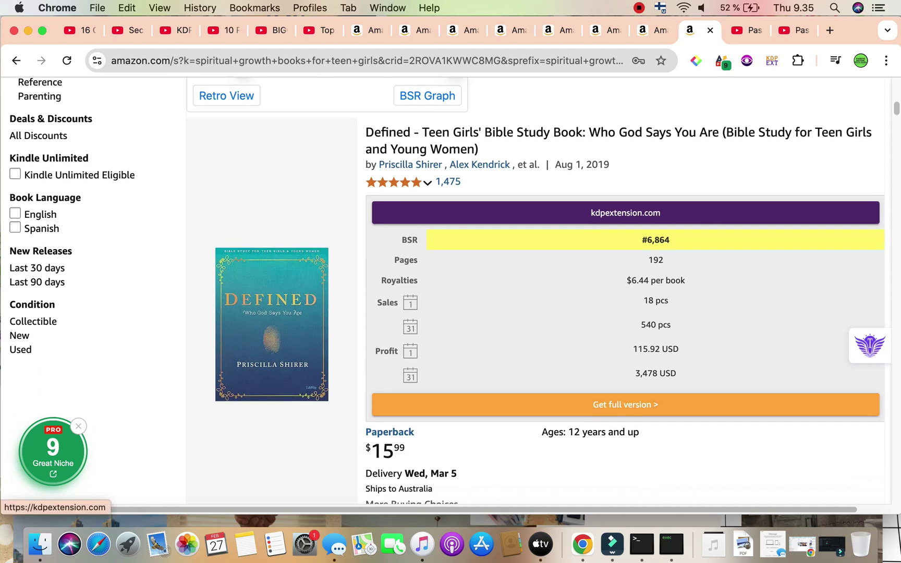
scroll(542, 290, "up", 5)
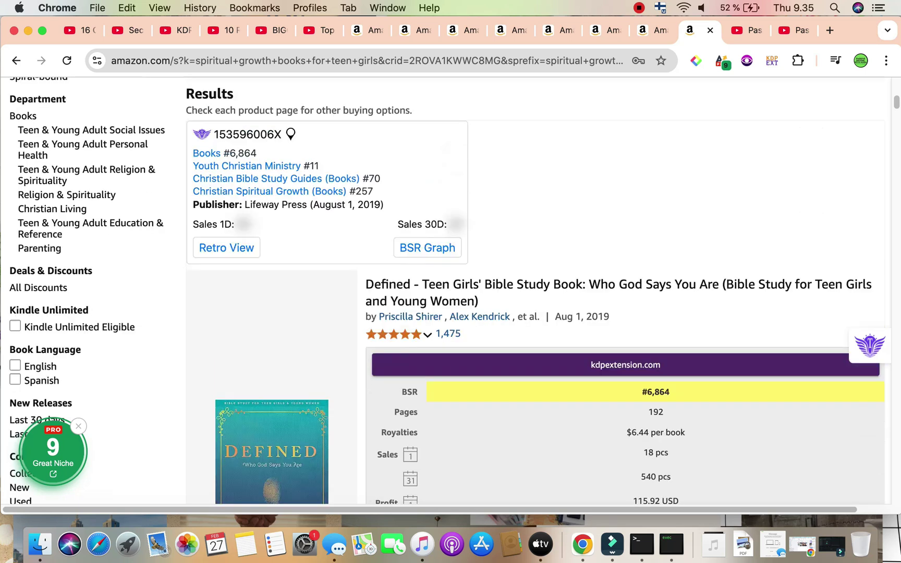
scroll(445, 291, "down", 1)
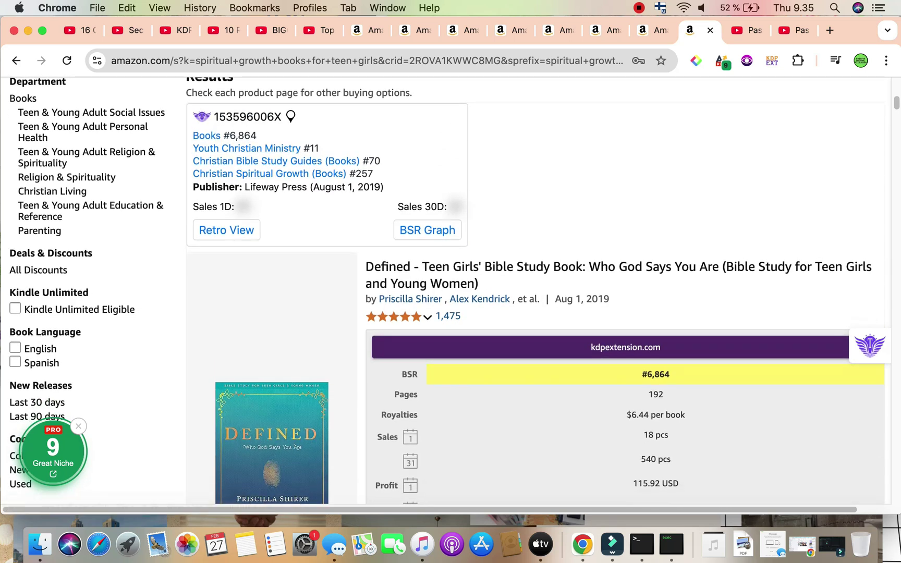
scroll(276, 161, "down", 4)
scroll(535, 291, "down", 5)
scroll(535, 291, "up", 10)
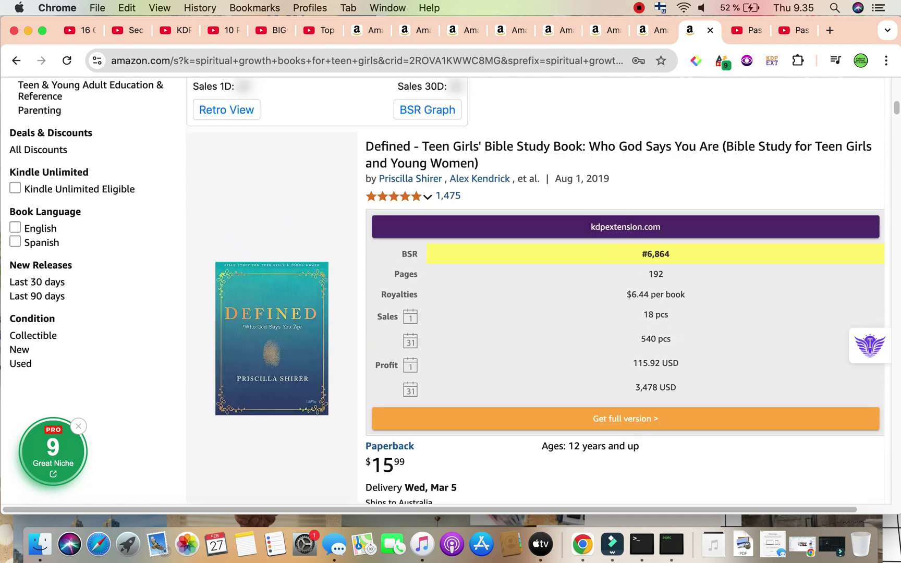
scroll(449, 290, "down", 3)
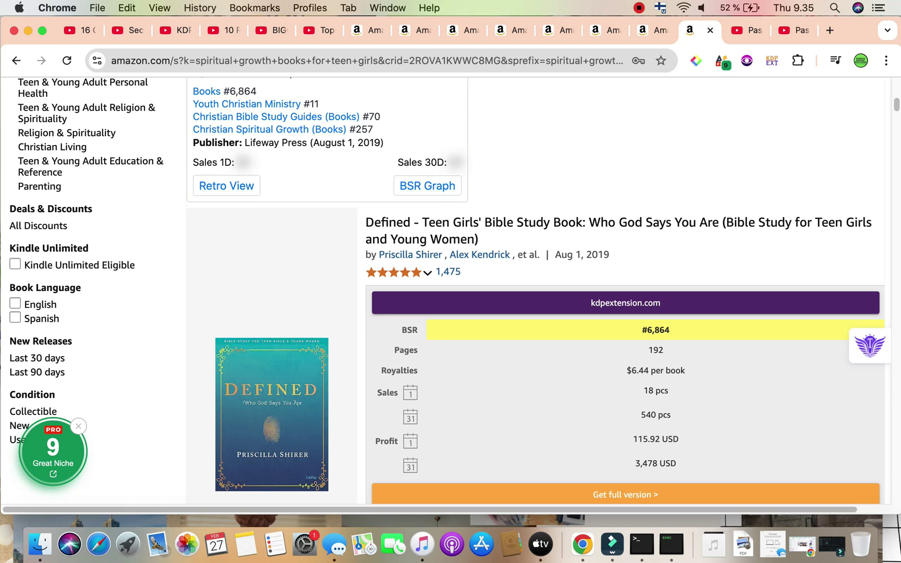
Compare the sales ranks and estimated sales of the teen-girl listings from A Little God Time for Teens through Live in Light
scroll(535, 291, "down", 13)
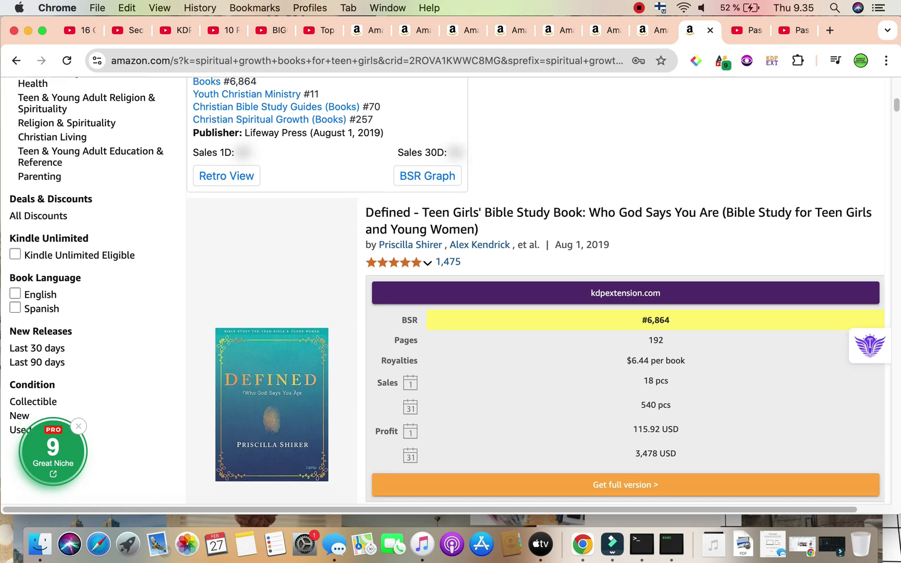
scroll(535, 290, "down", 5)
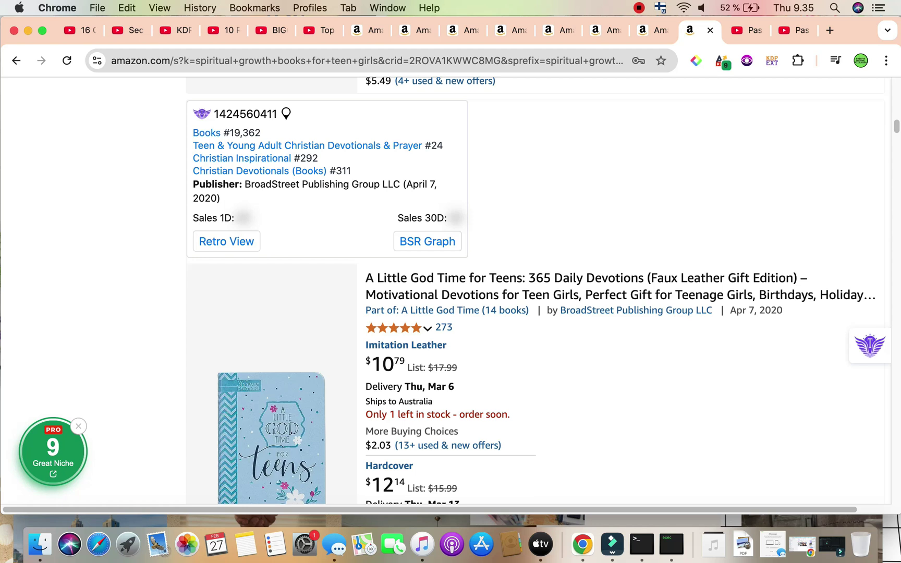
scroll(535, 290, "down", 13)
scroll(535, 290, "down", 9)
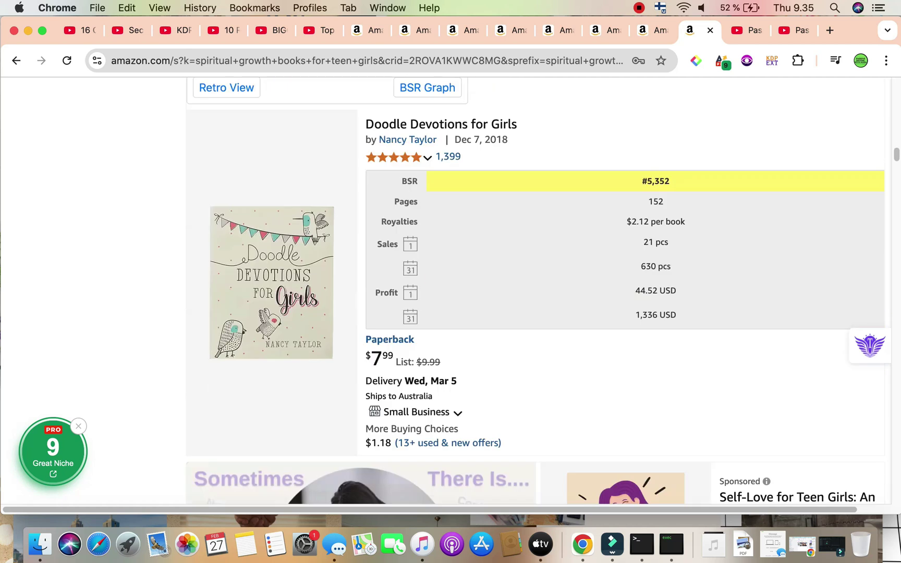
scroll(536, 290, "up", 6)
scroll(535, 290, "down", 20)
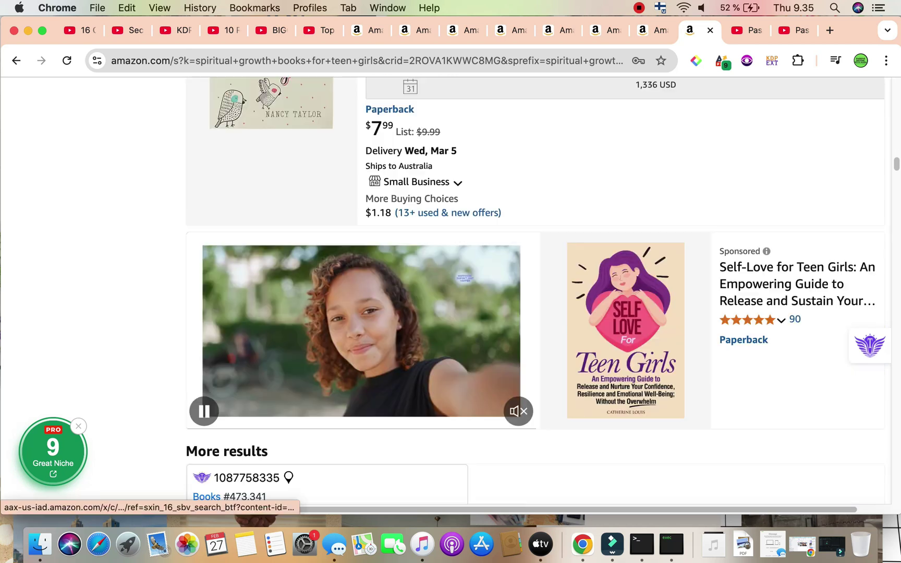
scroll(536, 291, "up", 2)
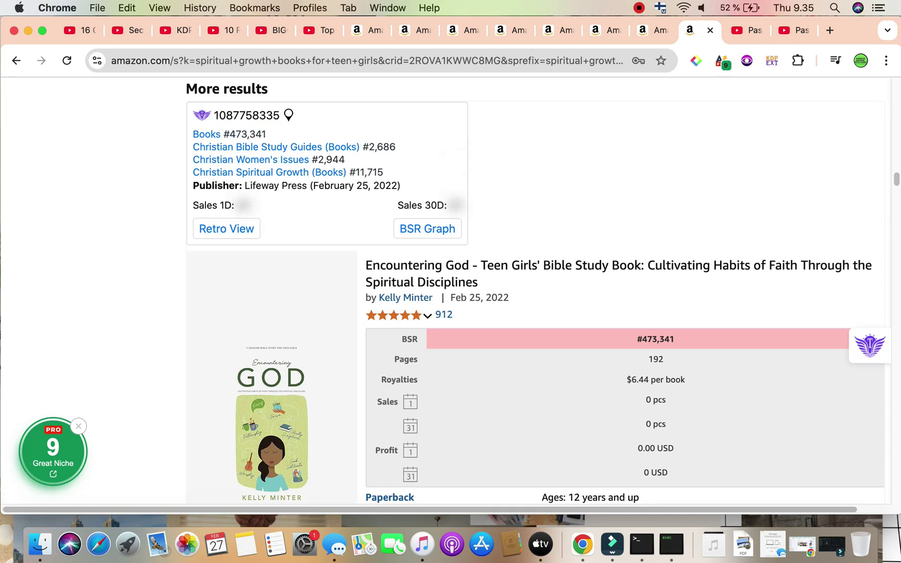
scroll(535, 290, "down", 15)
scroll(521, 292, "down", 7)
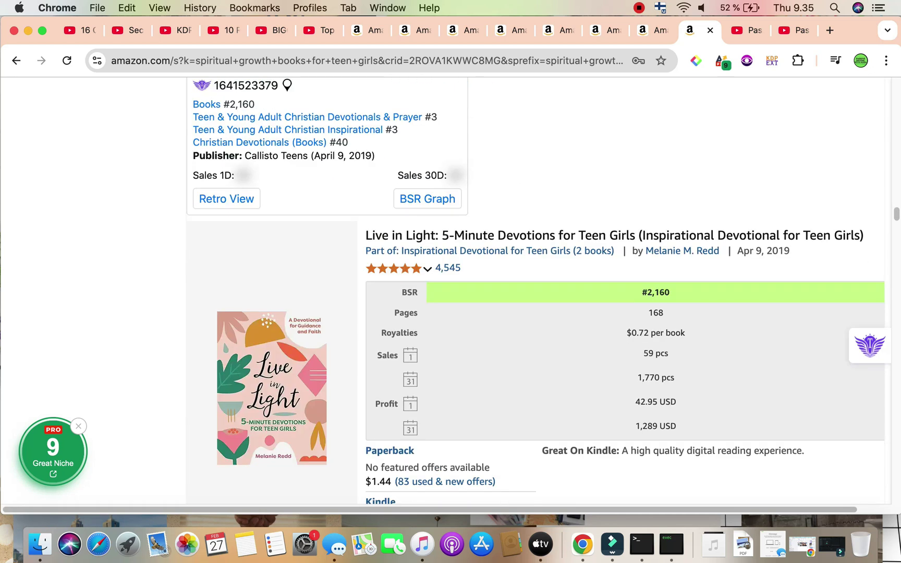
Return to the niche summary of the teen girls' results, and review the Doodle Devotions for Girls sales and profit estimates
scroll(522, 293, "up", 20)
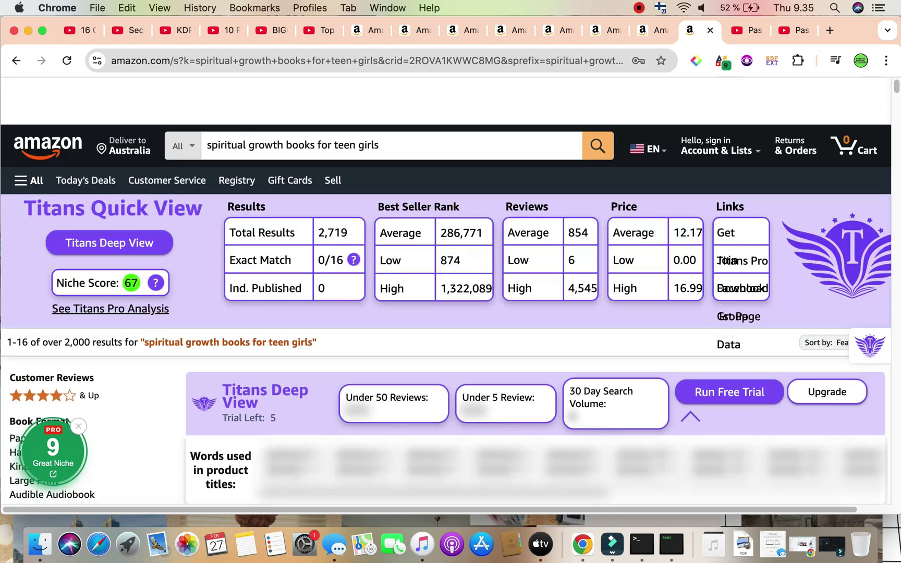
scroll(450, 293, "down", 3)
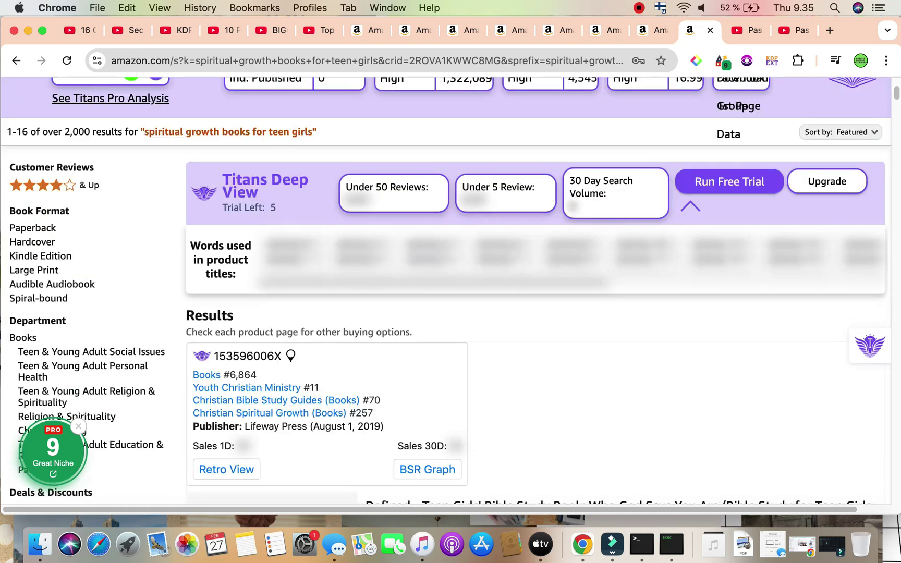
scroll(450, 292, "down", 10)
scroll(450, 292, "down", 1)
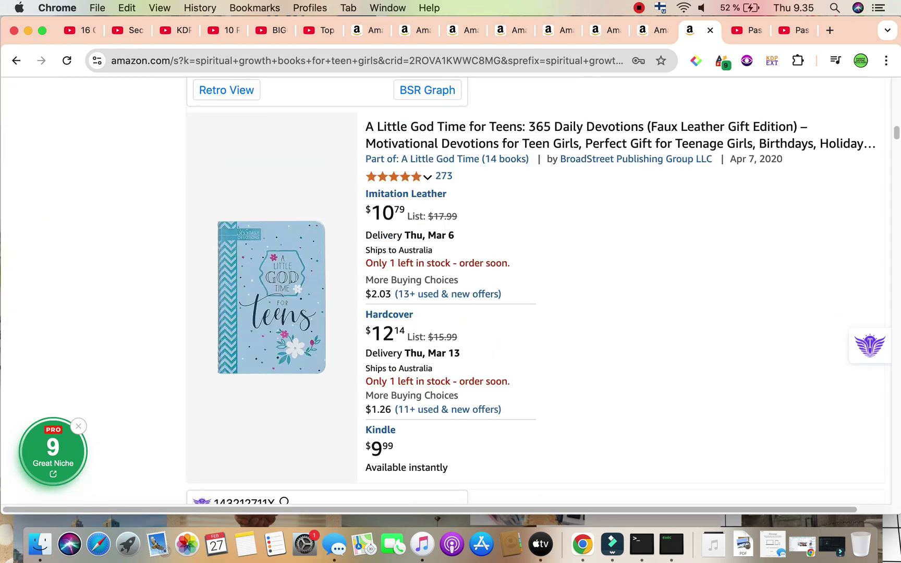
scroll(451, 293, "down", 8)
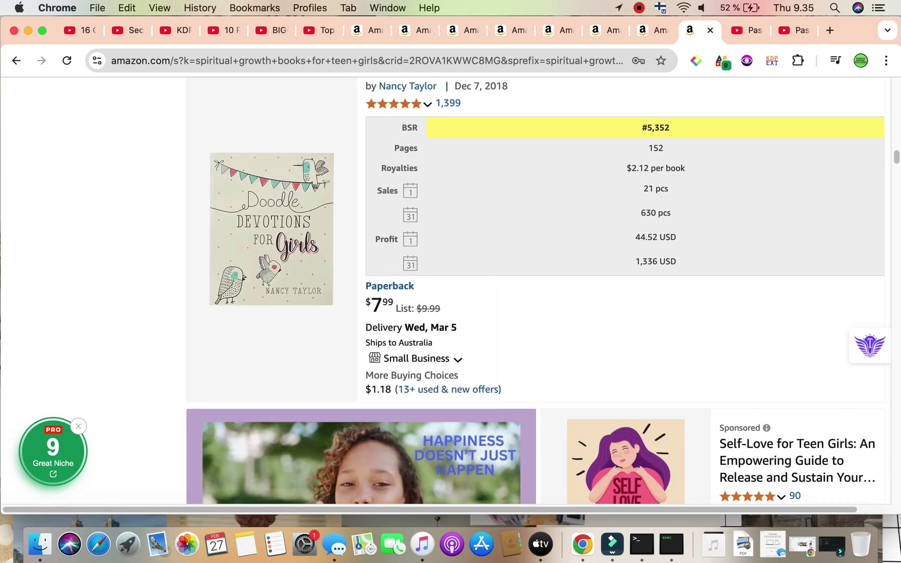
scroll(535, 292, "up", 2)
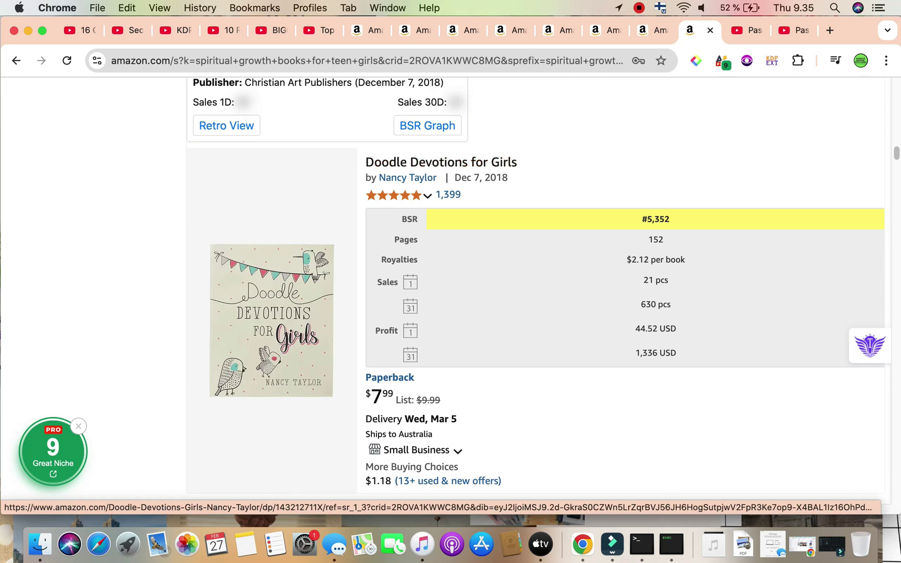
scroll(535, 291, "down", 4)
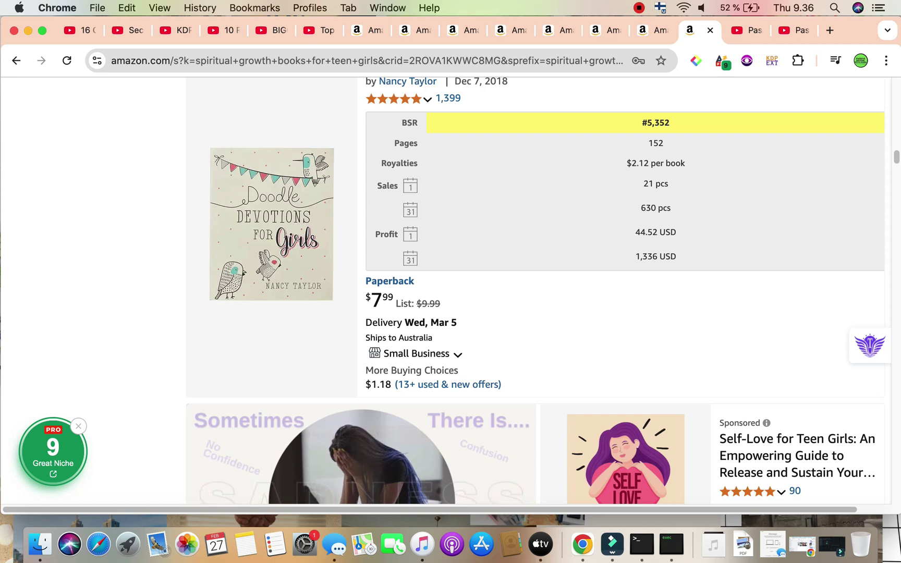
Examine the sales data for Live in Light and the Make Great Decisions Christian Workbook for Teen Girls
scroll(535, 291, "down", 10)
scroll(536, 291, "down", 20)
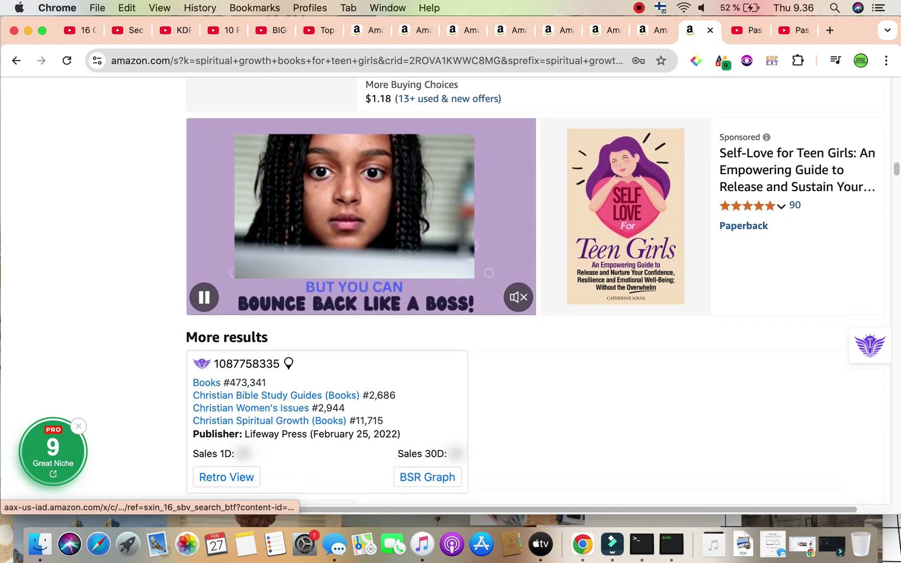
scroll(535, 291, "down", 3)
scroll(535, 291, "up", 6)
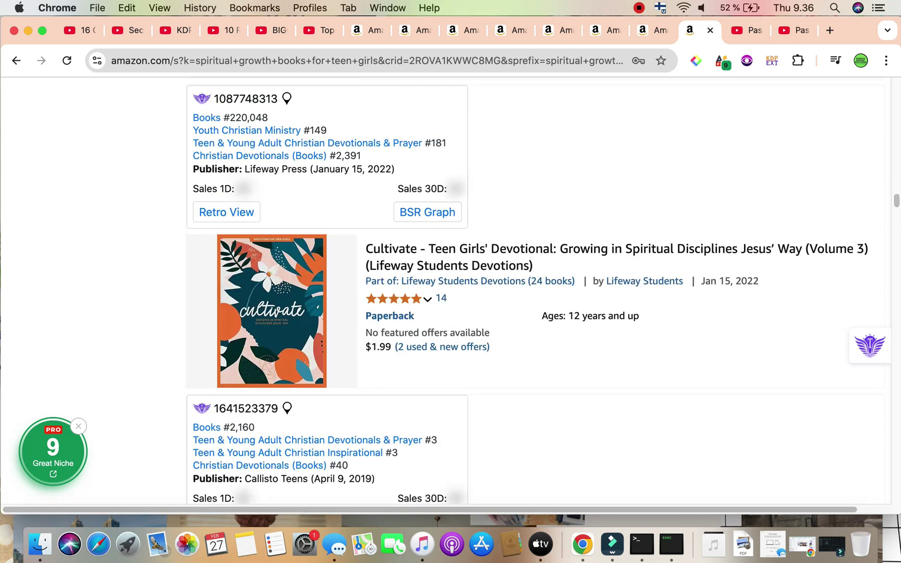
scroll(271, 271, "down", 15)
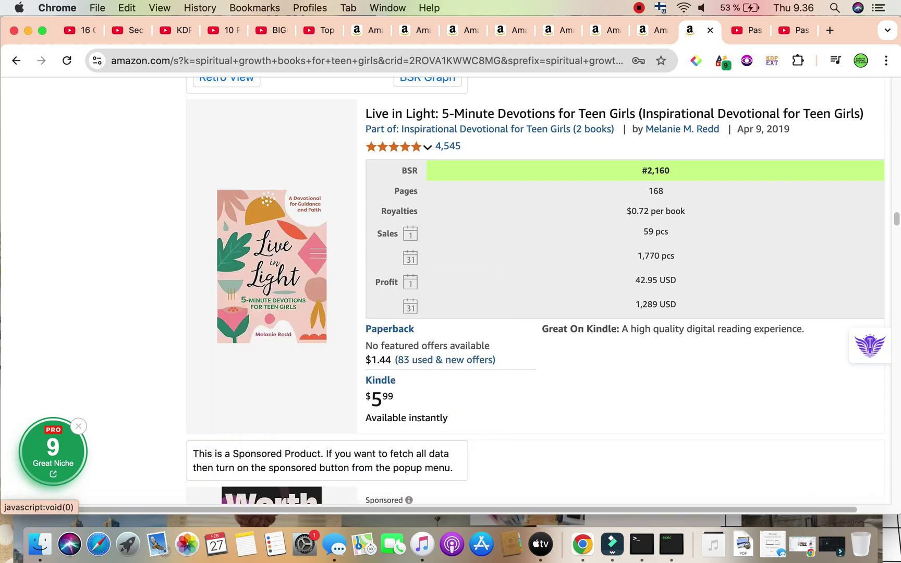
scroll(536, 291, "down", 20)
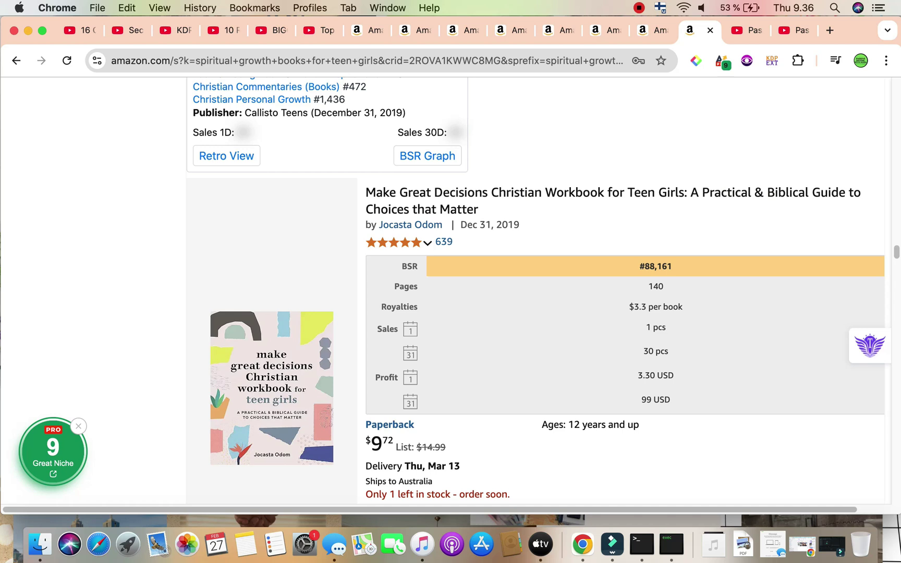
Switch to the "christian spiritual growth journaling books for women" results and compare the sales ranks of listings through Spiritual Disciplines for the Christian Life
key("ctrl+shift+Tab")
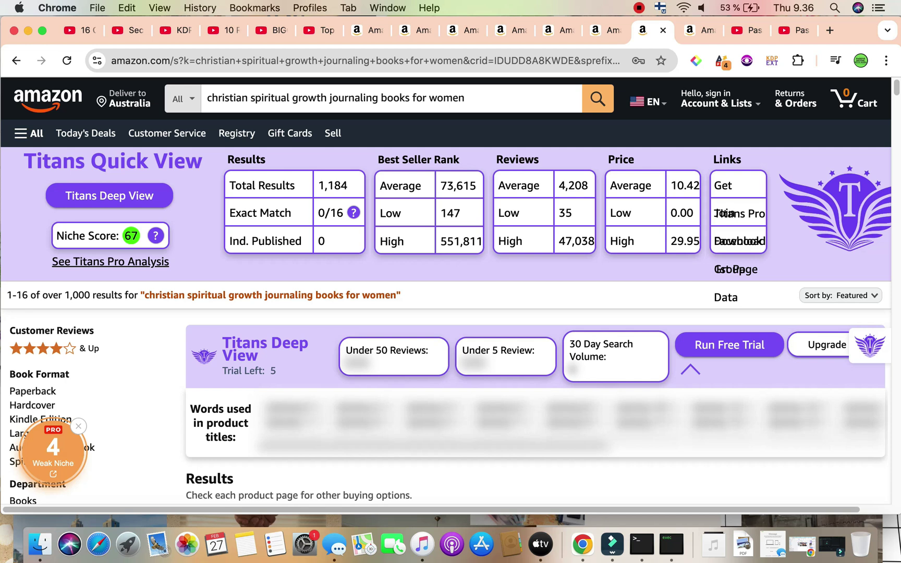
scroll(446, 290, "down", 10)
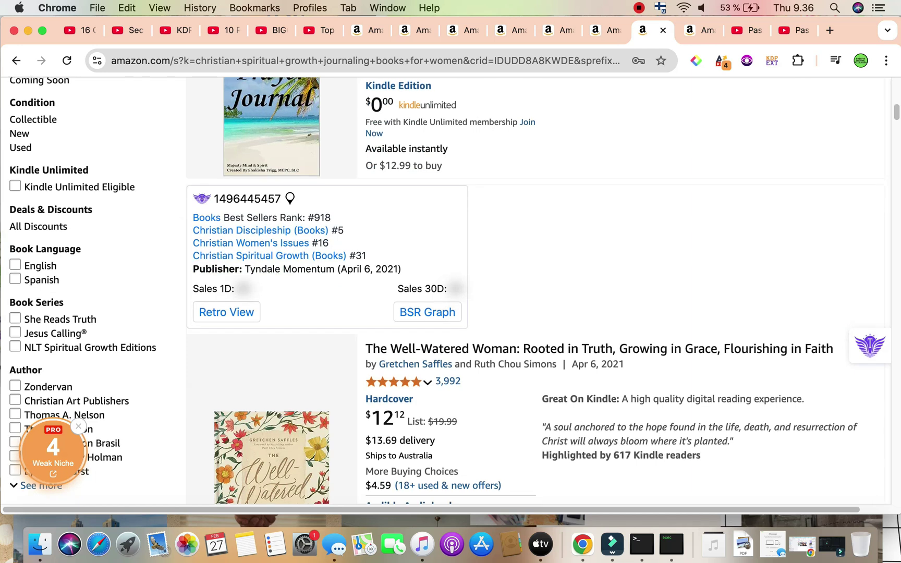
scroll(434, 290, "down", 1)
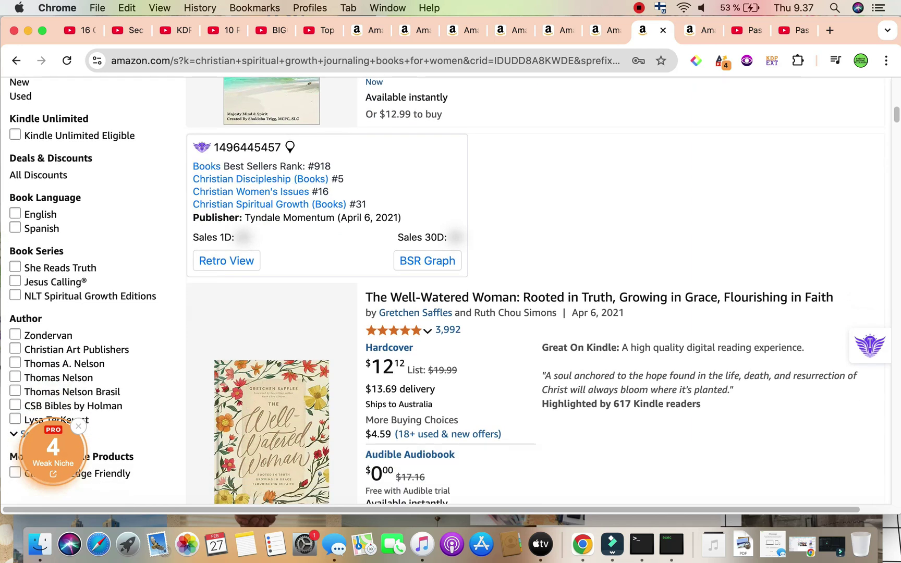
scroll(434, 290, "down", 6)
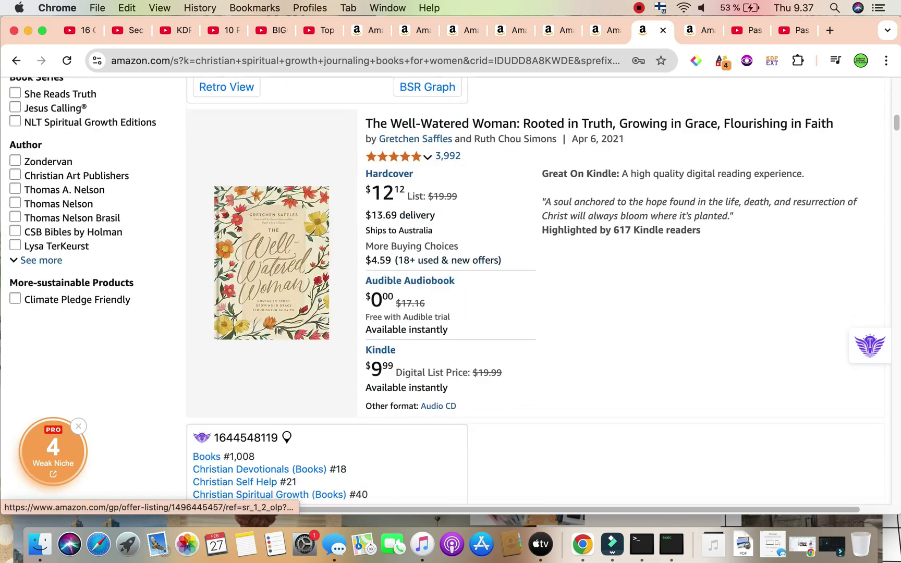
scroll(434, 290, "down", 3)
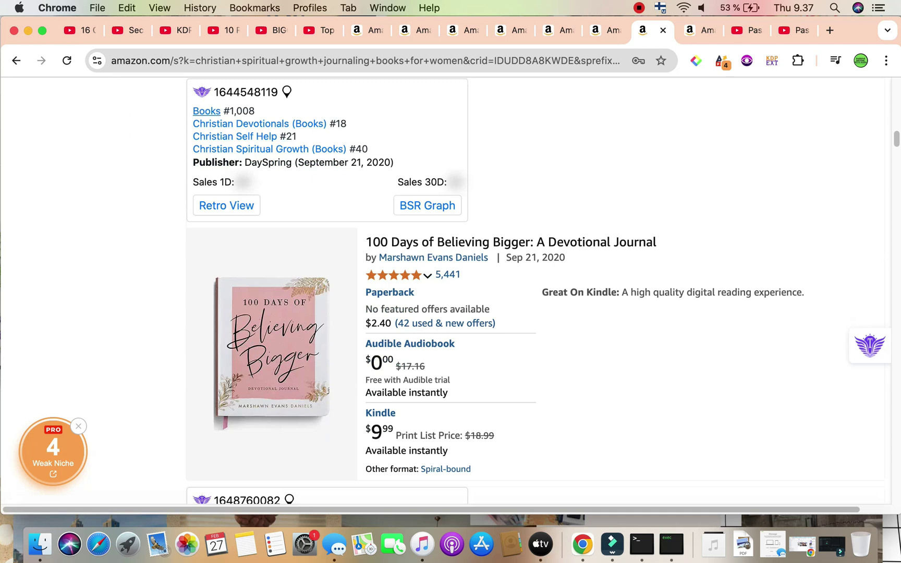
scroll(434, 290, "down", 6)
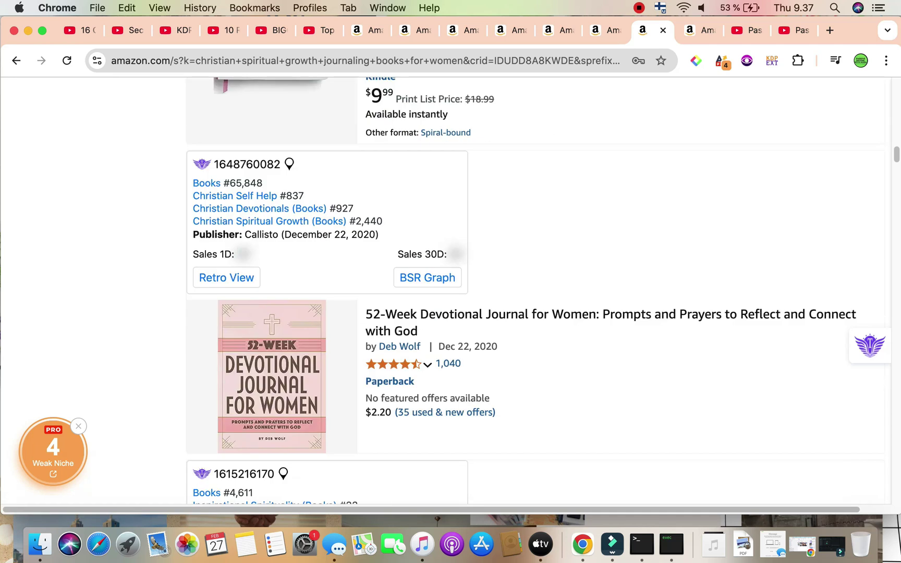
scroll(261, 212, "down", 6)
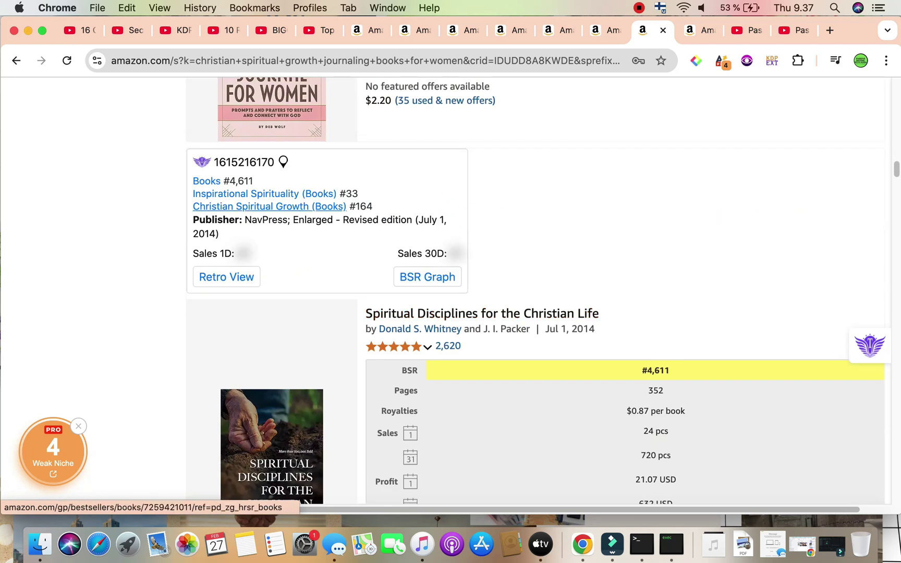
scroll(270, 206, "down", 4)
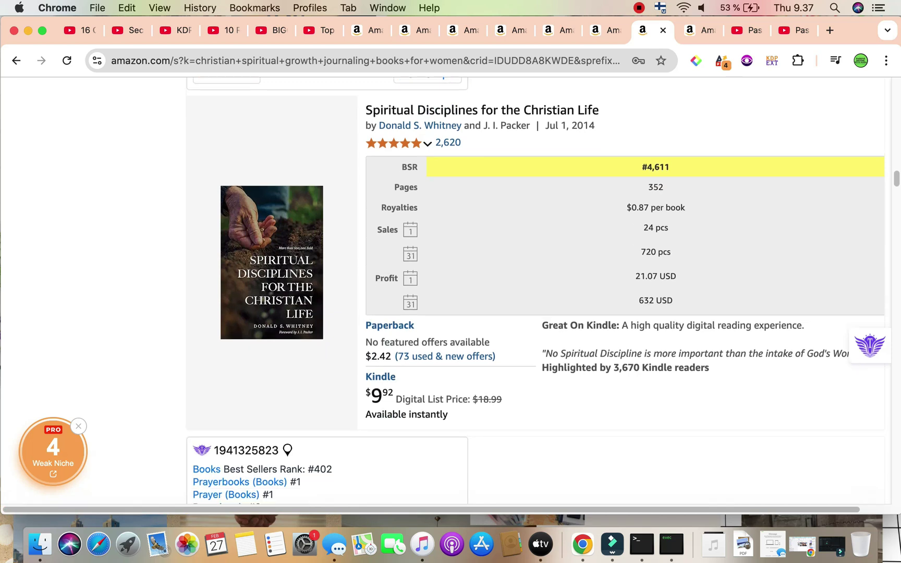
Examine the sales ranks of the women's journaling listings from Prayer Journal for Women through A Fruitful Life Journaling Devotional
scroll(536, 291, "down", 5)
scroll(536, 291, "down", 16)
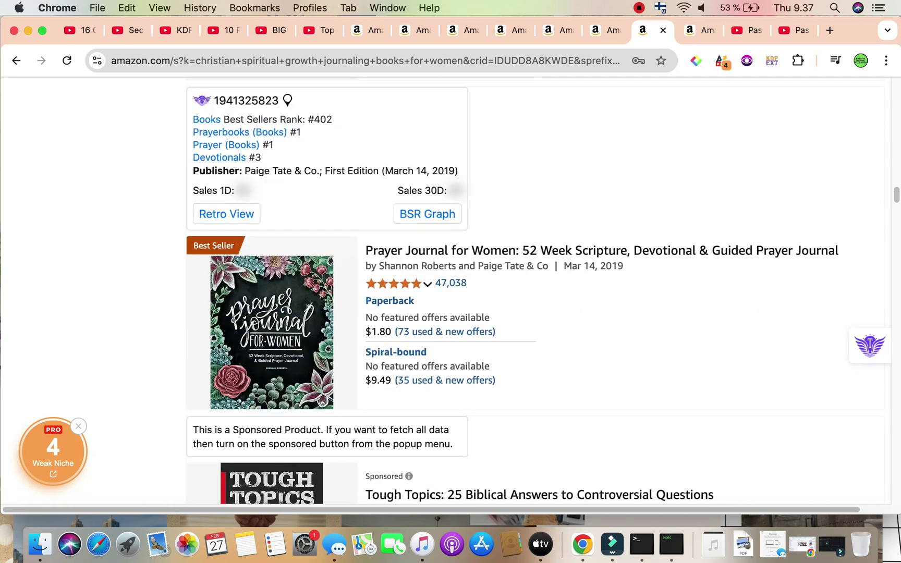
scroll(536, 291, "down", 3)
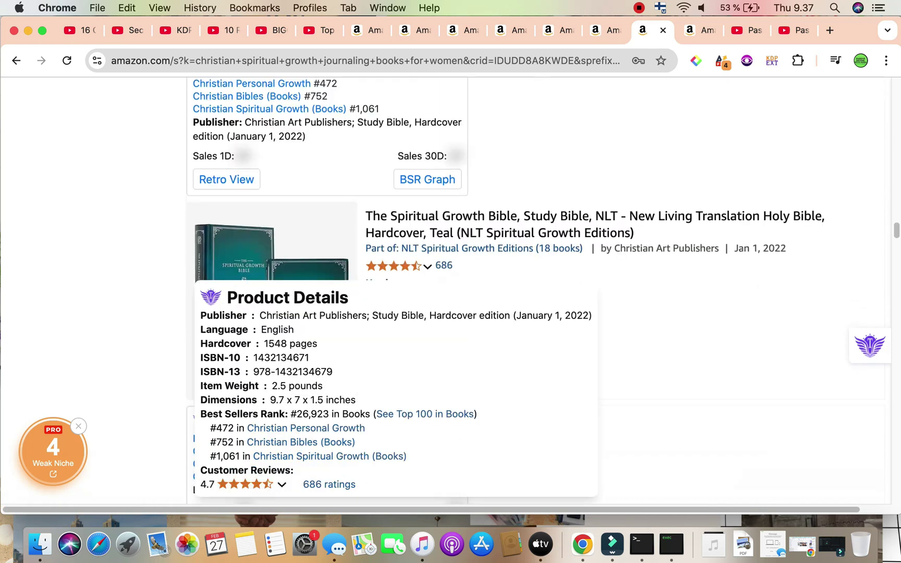
scroll(536, 290, "up", 1)
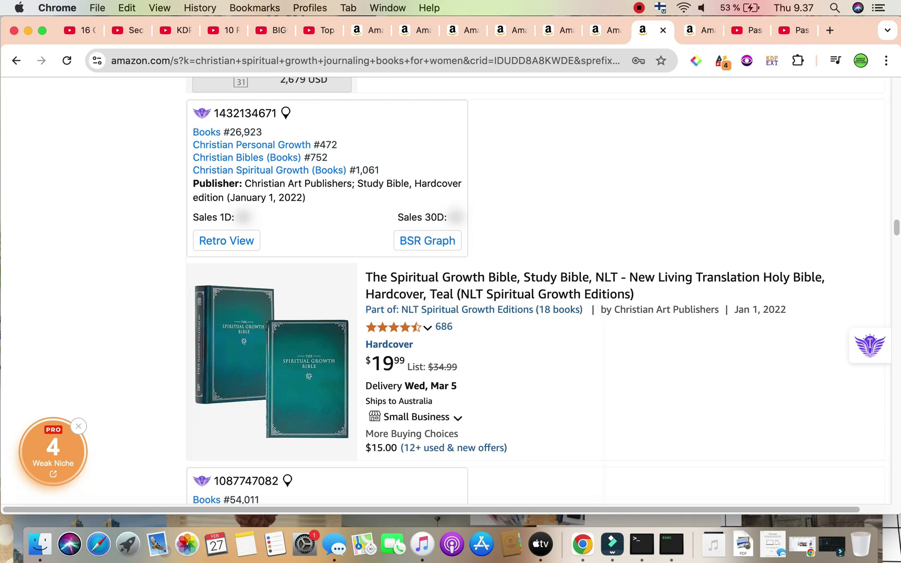
scroll(535, 291, "down", 8)
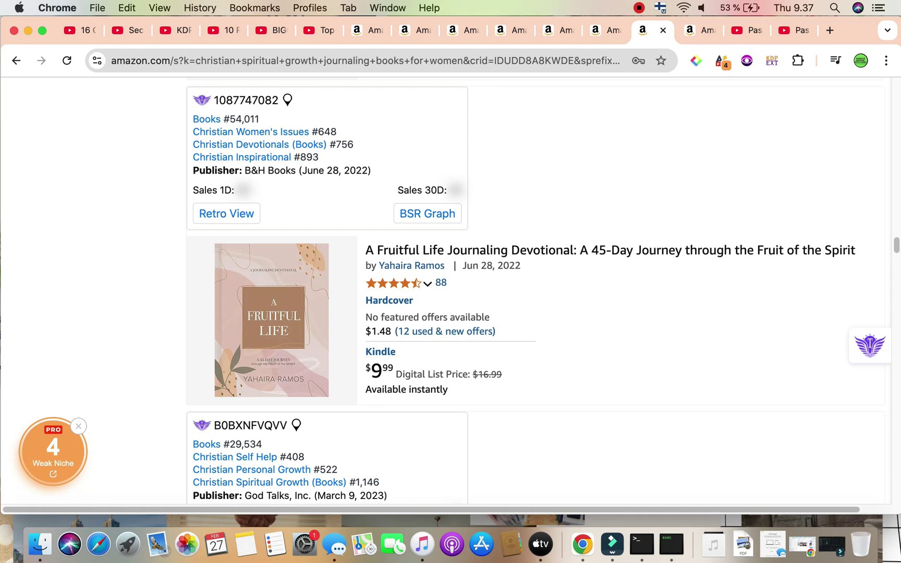
Review the niche summary of the women's journaling results and recheck the top listings against it
scroll(536, 290, "up", 20)
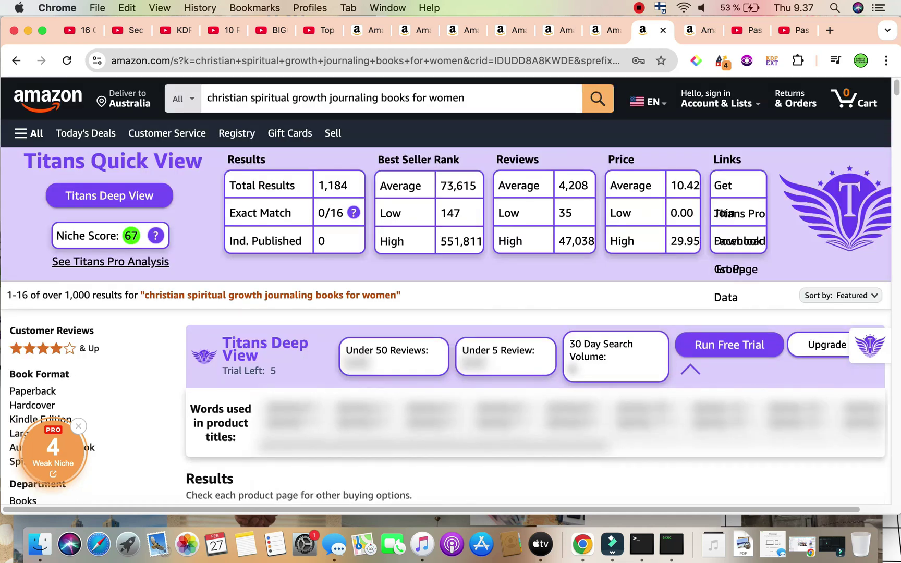
scroll(536, 290, "down", 15)
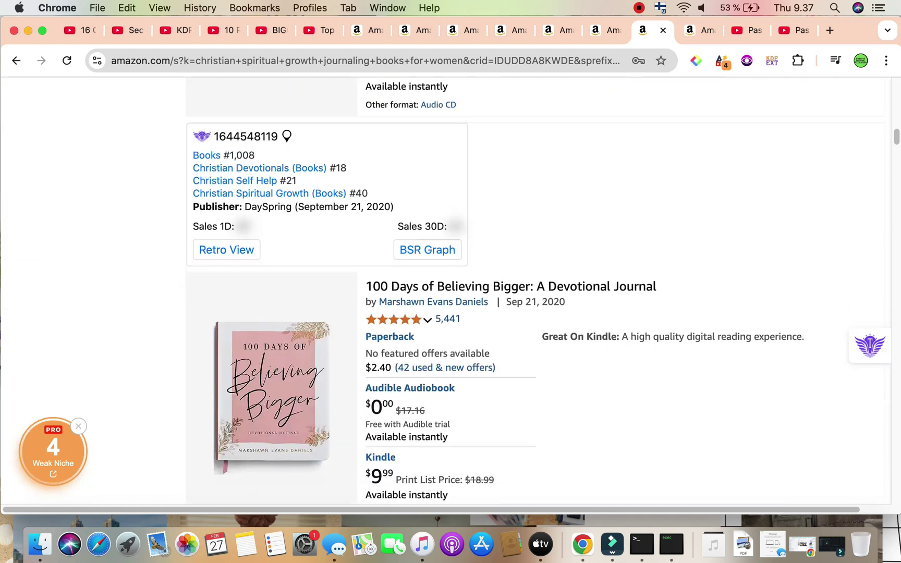
scroll(535, 290, "up", 20)
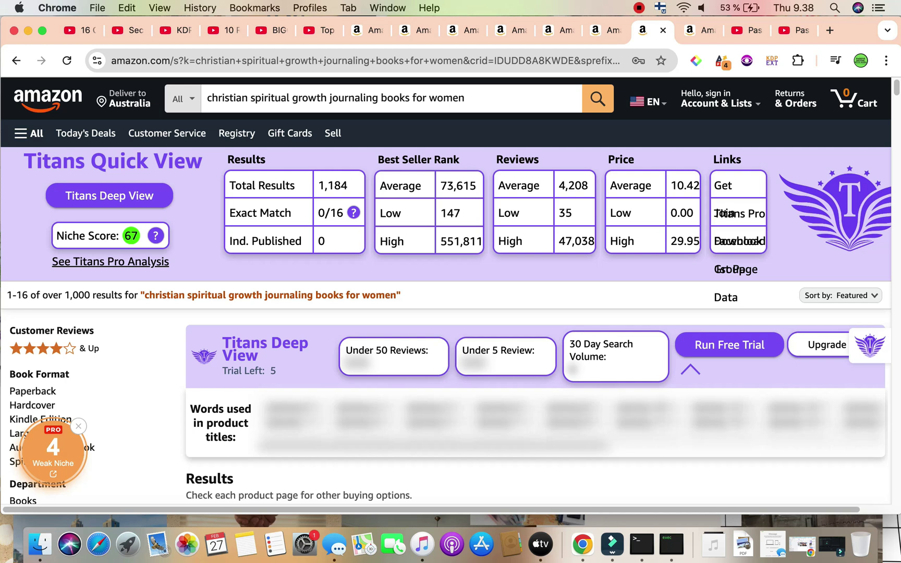
scroll(449, 292, "down", 20)
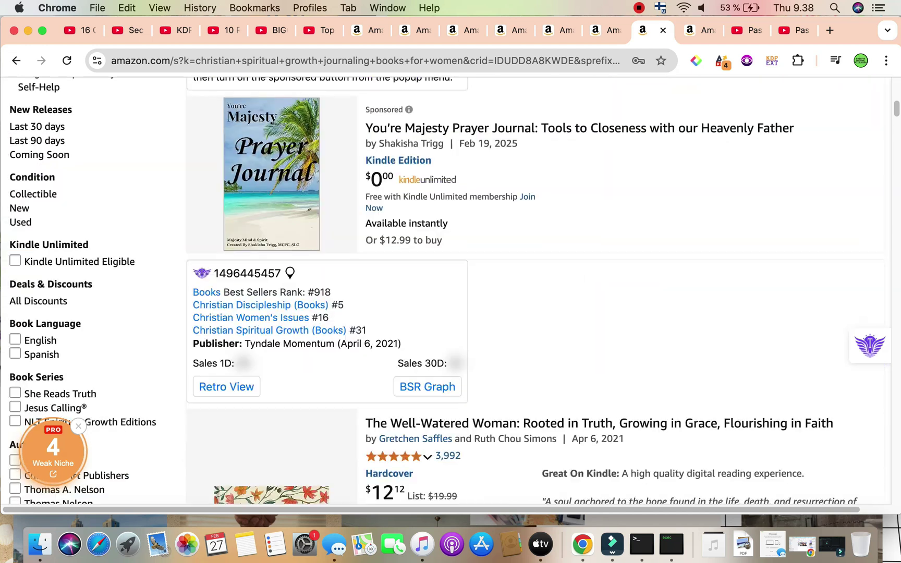
scroll(535, 290, "down", 5)
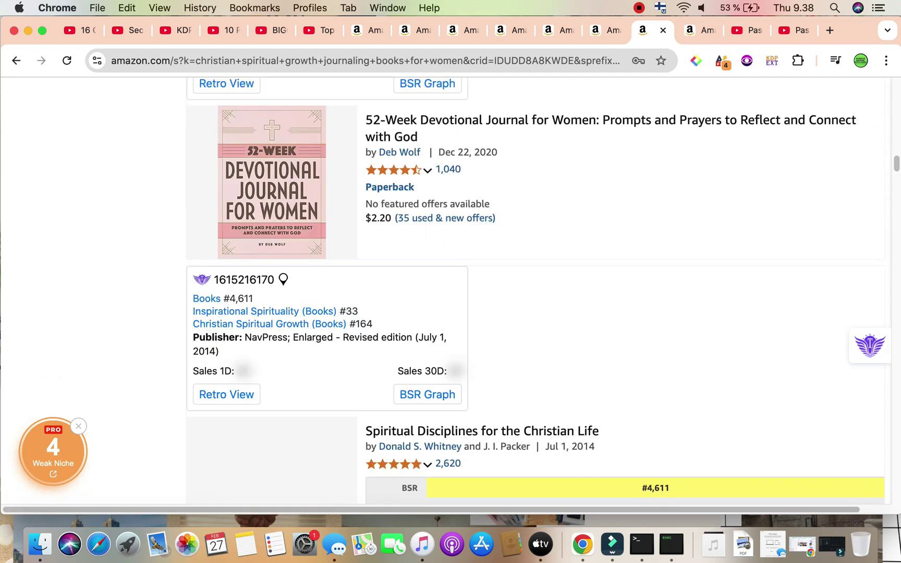
scroll(535, 290, "up", 20)
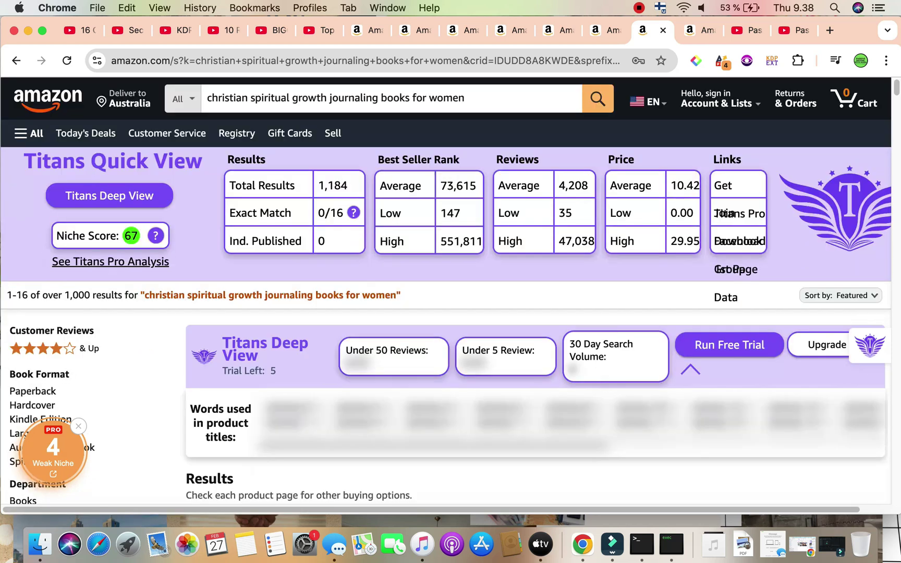
Switch to the "manifestation journal for the spiritual baddie" results and review the niche summary and first listing's sales rank
key("super+alt+Left")
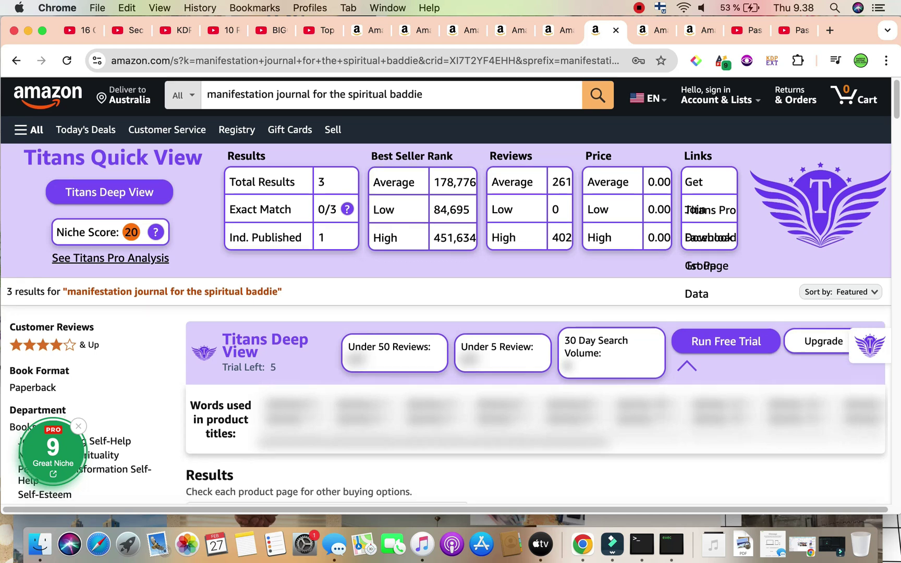
scroll(450, 292, "down", 1)
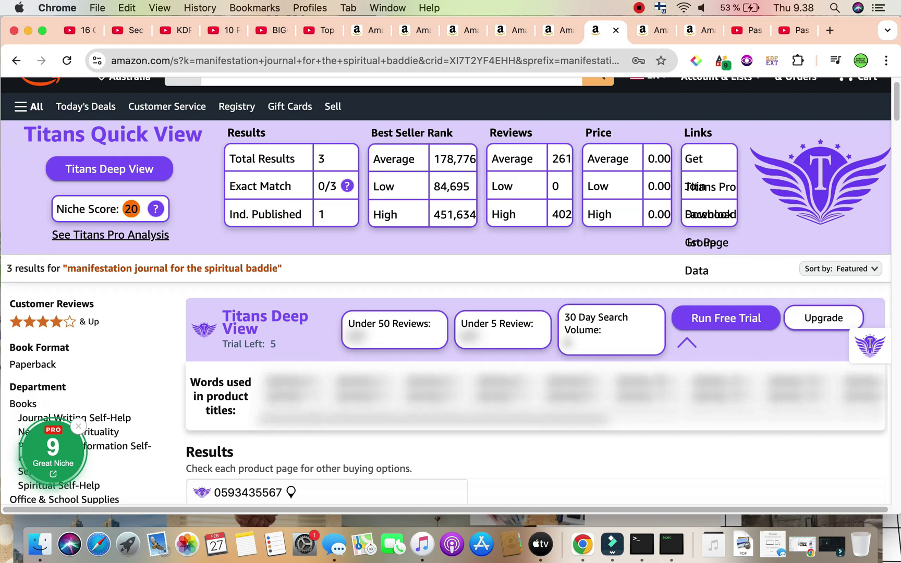
scroll(451, 291, "down", 10)
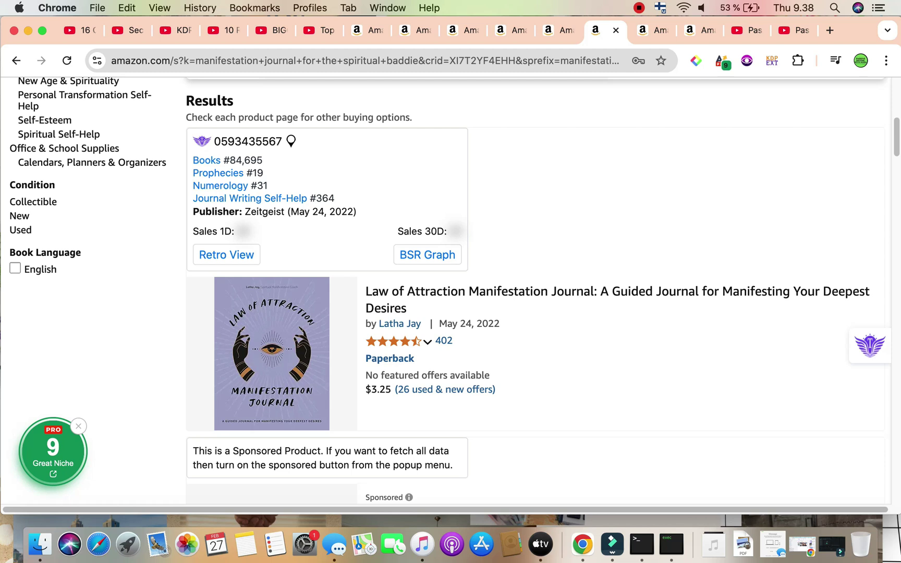
Check the product details of the Law of Attraction Manifestation Journal and open its product page in a new tab
mouse_move(272, 354)
scroll(448, 291, "down", 3)
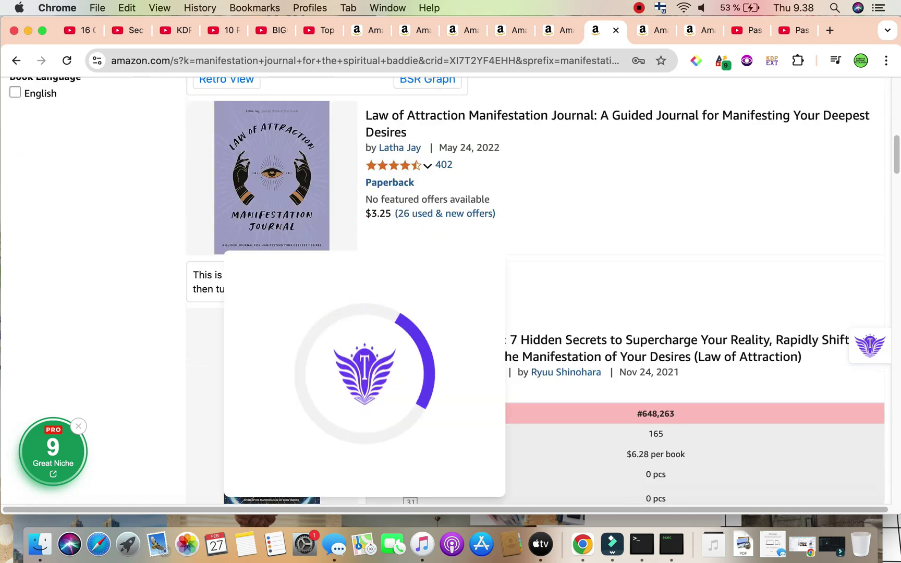
mouse_move(272, 179)
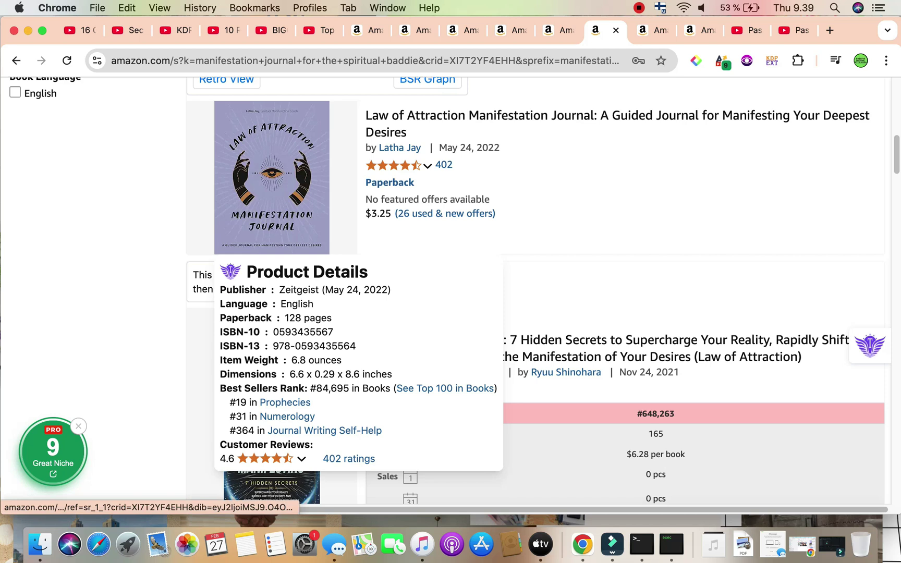
right_click(241, 192)
left_click(304, 199)
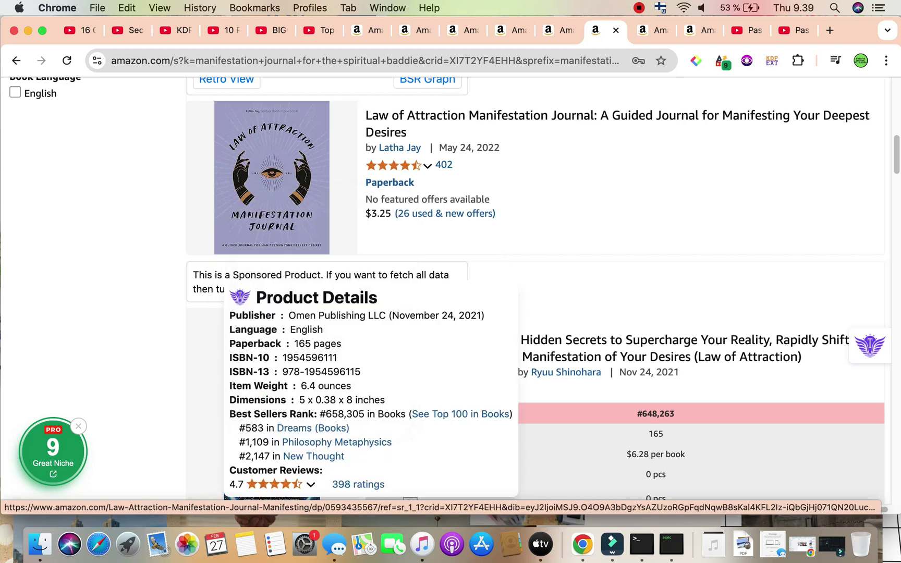
Compare the manifestation listings through Simple Manifestation Journal, including the Accelerated Manifesting sales estimates, and return to the niche summary
scroll(521, 287, "up", 4)
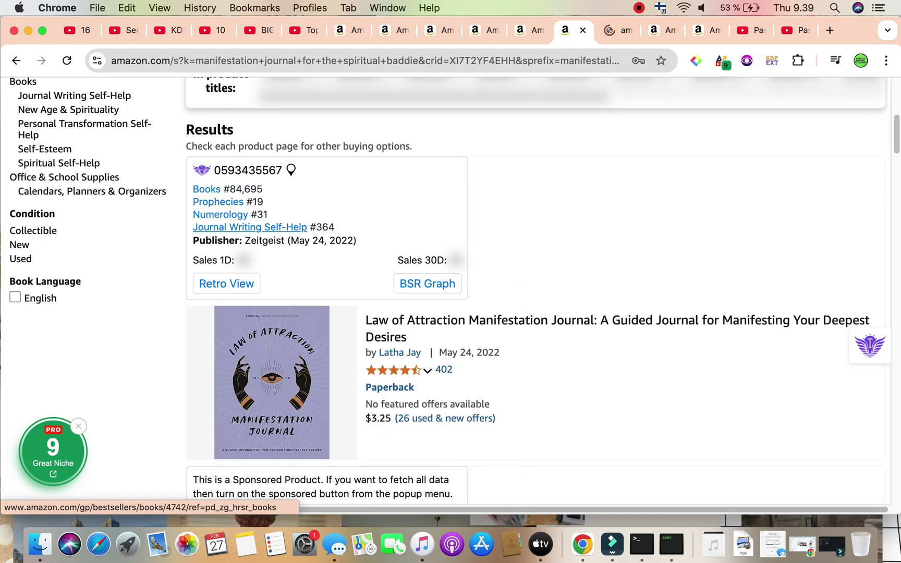
mouse_move(261, 313)
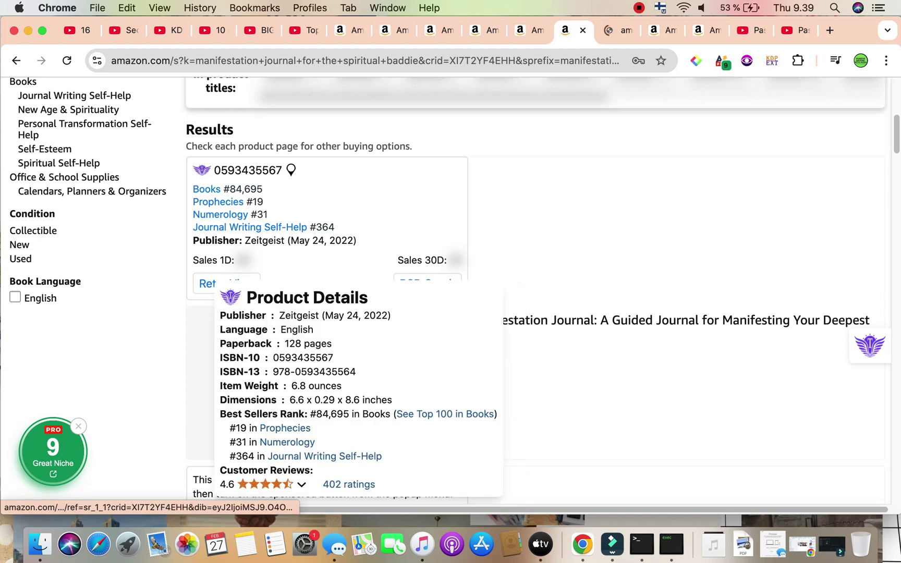
scroll(272, 313, "down", 7)
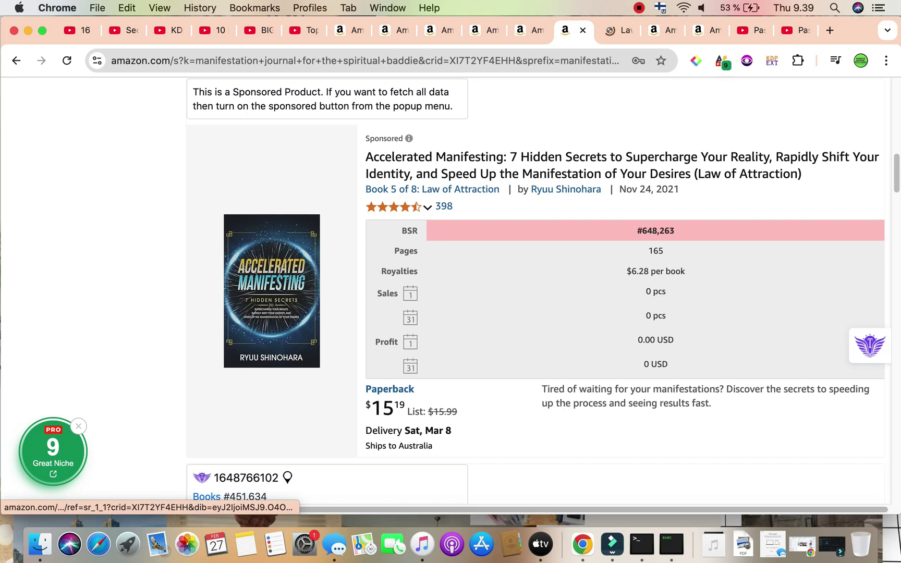
scroll(272, 313, "down", 10)
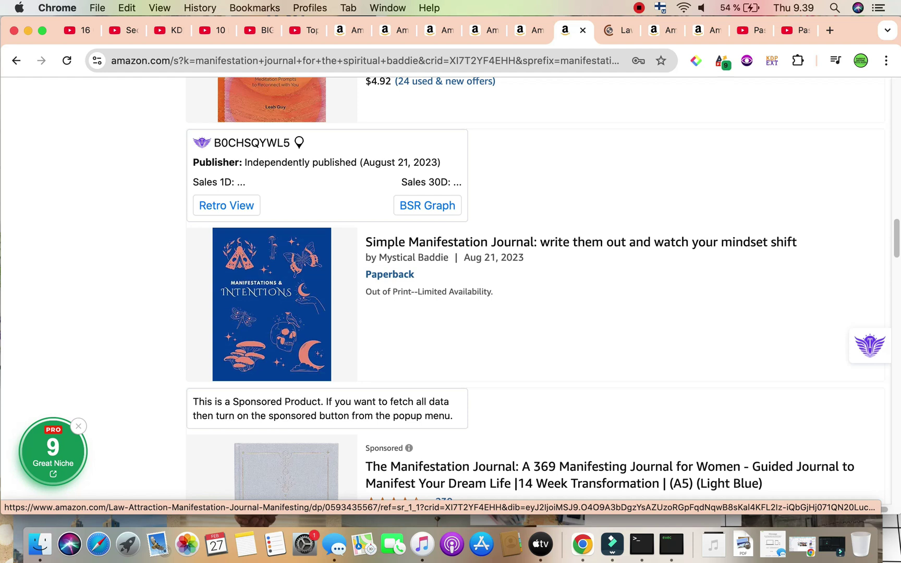
scroll(446, 288, "up", 15)
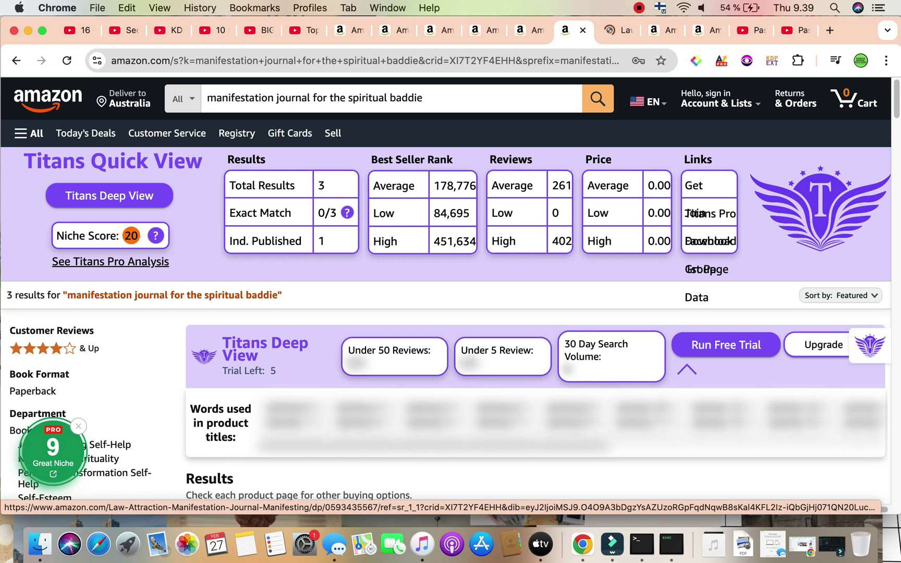
Switch to the Law of Attraction Manifestation Journal's product page, view its enlarged cover image, and close the image viewer
key("ctrl+Tab")
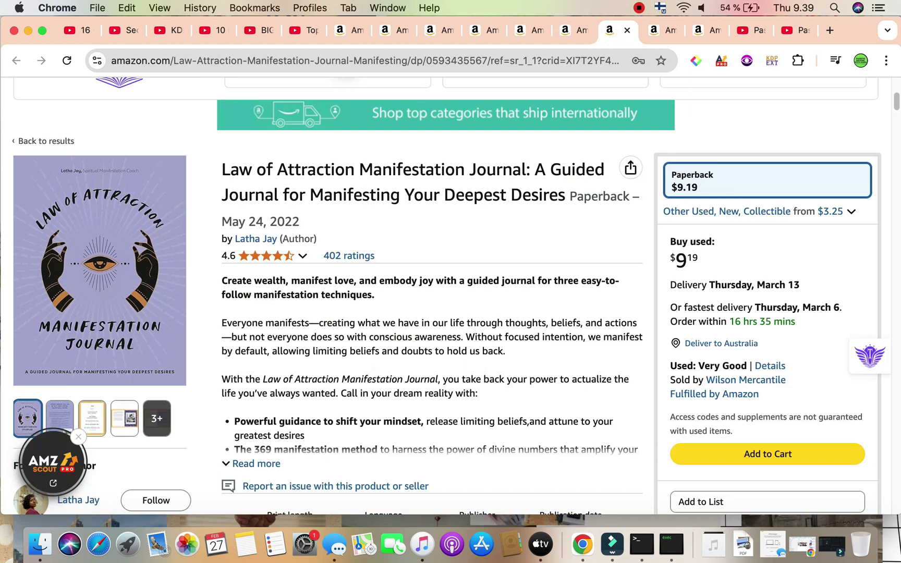
scroll(450, 296, "down", 3)
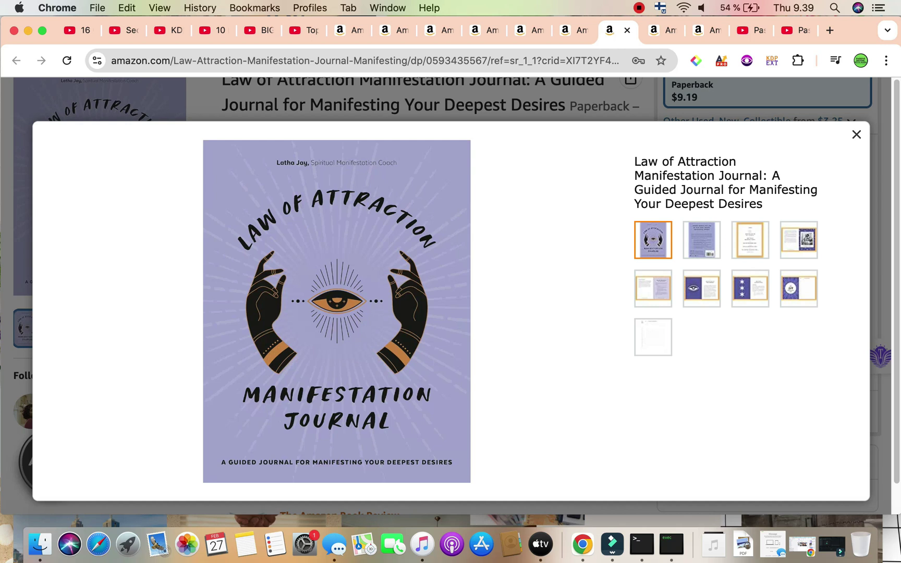
key("Escape")
scroll(451, 295, "up", 3)
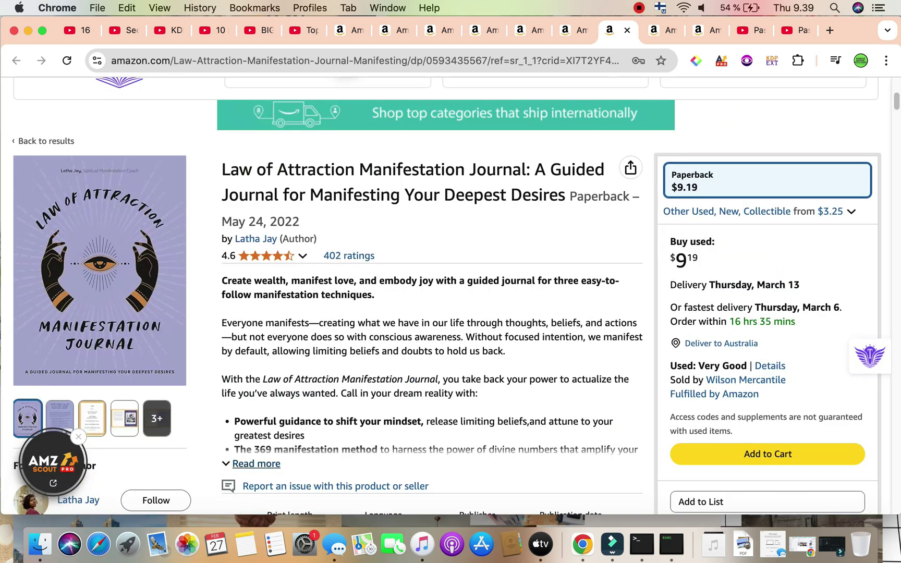
Expand the journal's full description and examine its publication details and 30-day sales rank and price graph
scroll(451, 296, "down", 10)
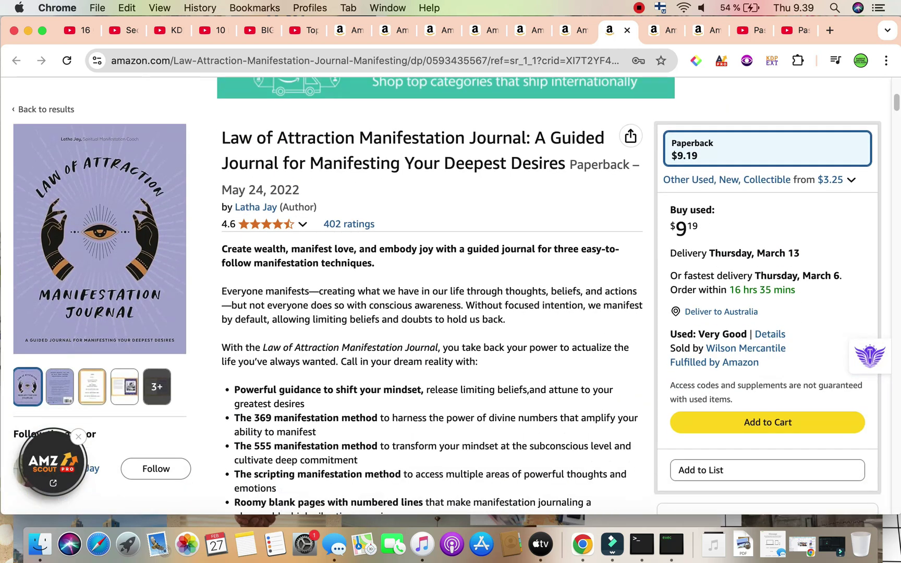
scroll(448, 471, "down", 4)
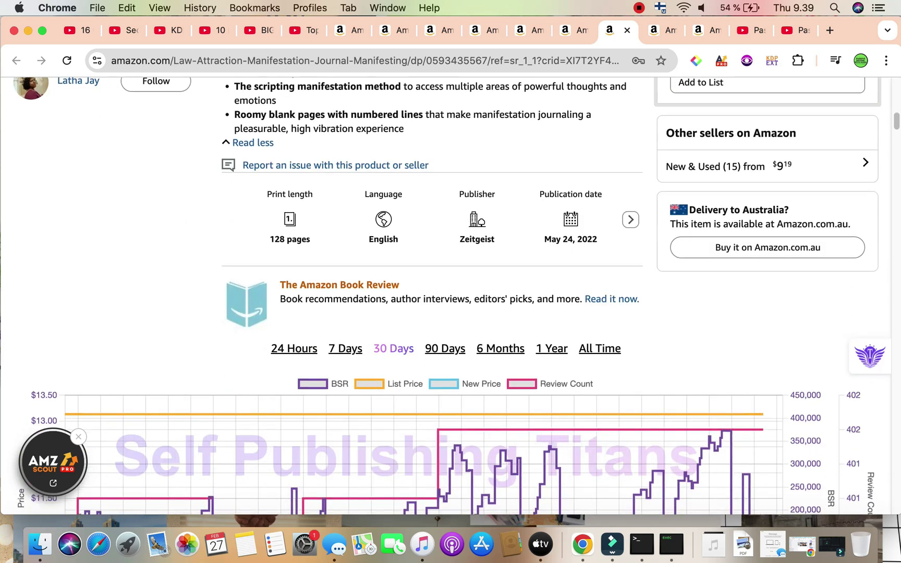
scroll(447, 471, "down", 13)
scroll(446, 296, "down", 15)
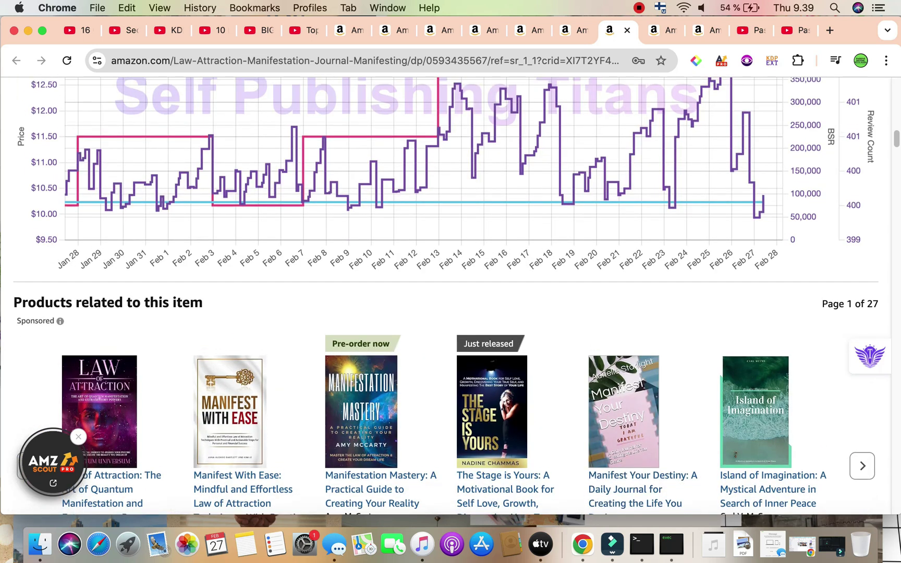
Examine the journal's From the Publisher artwork and manifestation principles, its product details with sales ranks, and the product videos
scroll(445, 296, "down", 10)
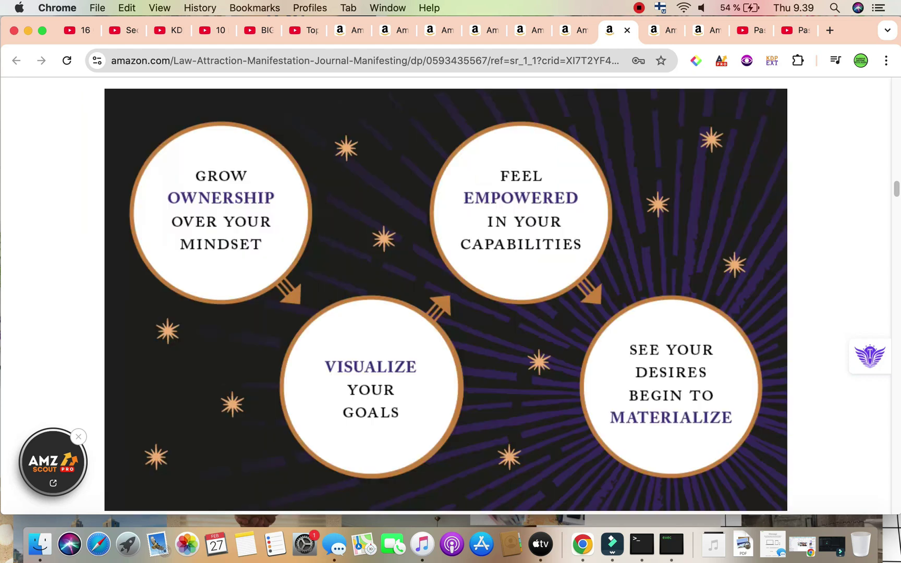
scroll(447, 295, "down", 20)
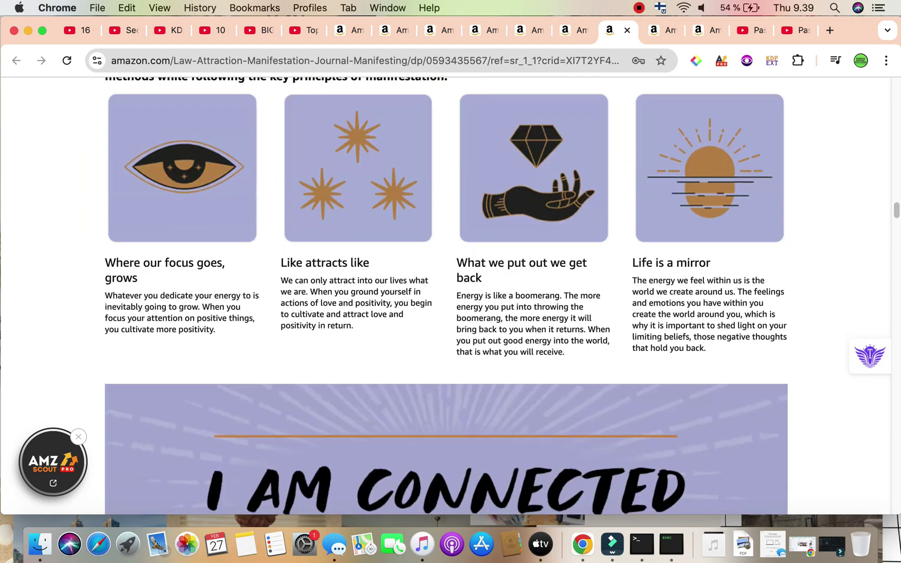
scroll(447, 296, "down", 3)
scroll(446, 296, "up", 15)
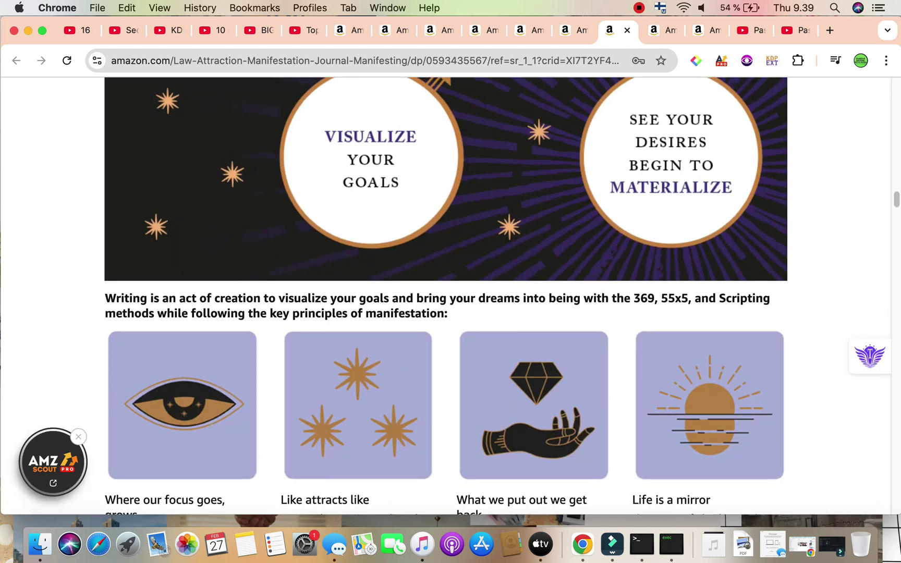
scroll(446, 296, "up", 15)
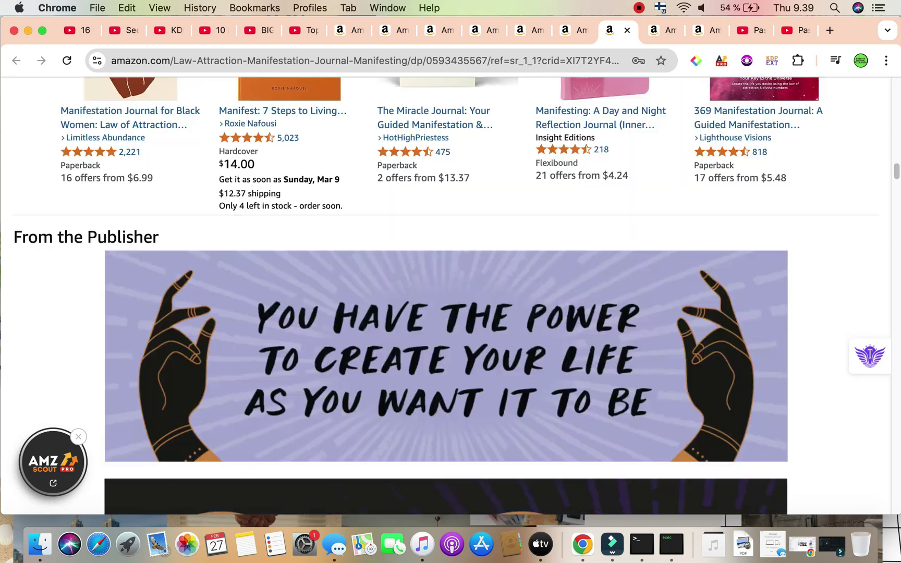
scroll(447, 296, "down", 15)
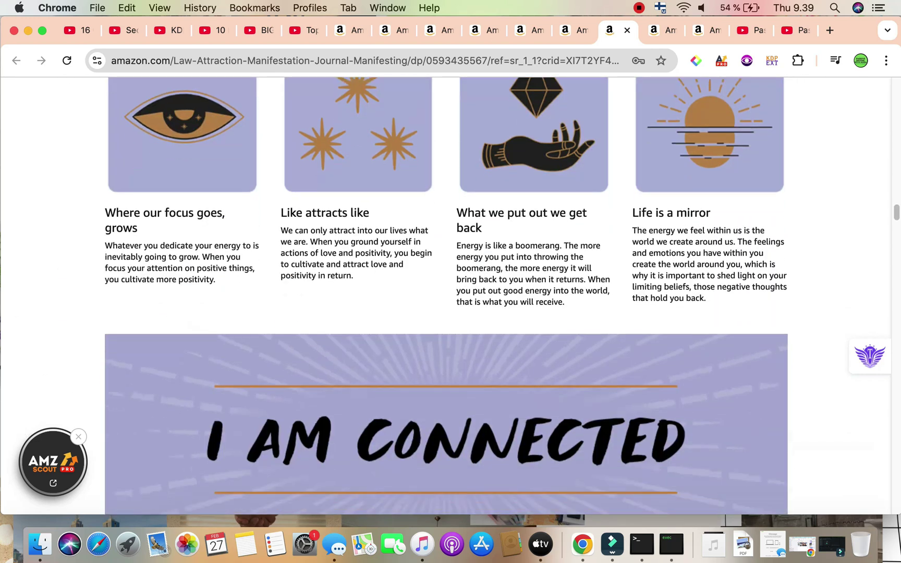
scroll(446, 296, "down", 15)
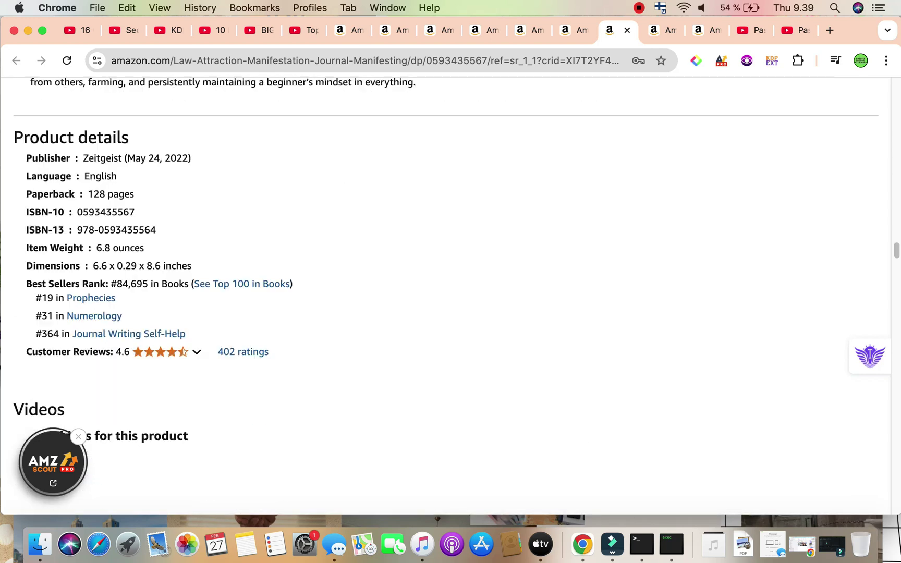
scroll(446, 296, "down", 5)
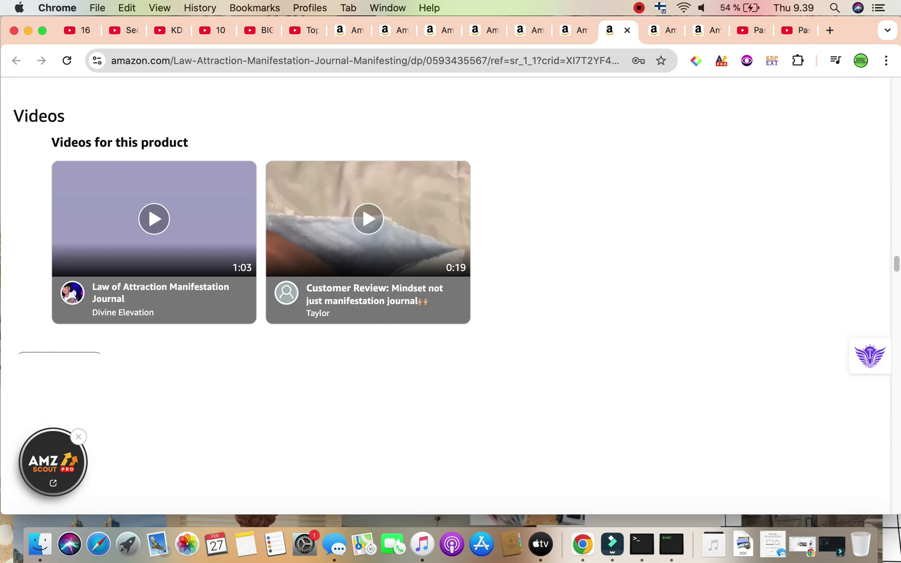
Check the journal's customer rating summary and the first top review, opening that review's photo and closing the viewer
scroll(446, 296, "down", 10)
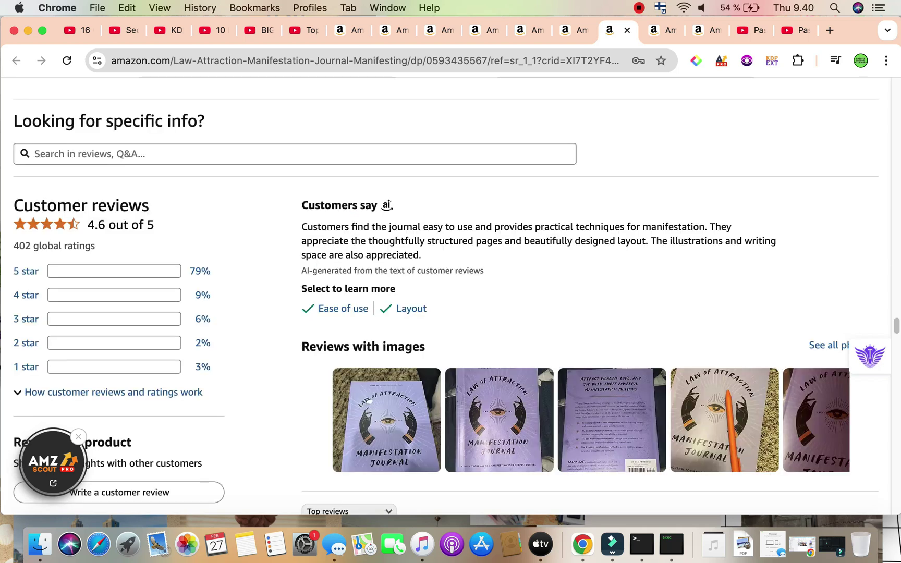
scroll(447, 296, "down", 2)
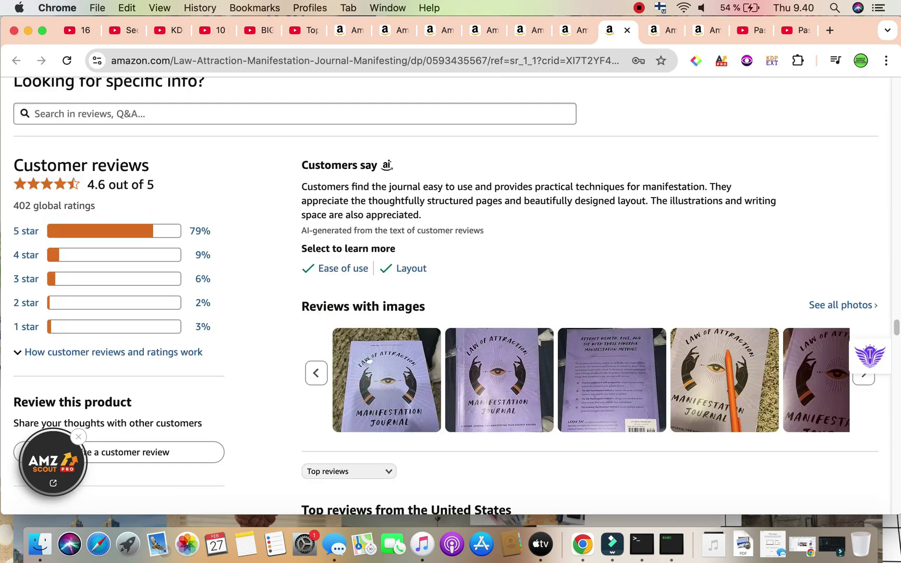
scroll(446, 296, "down", 8)
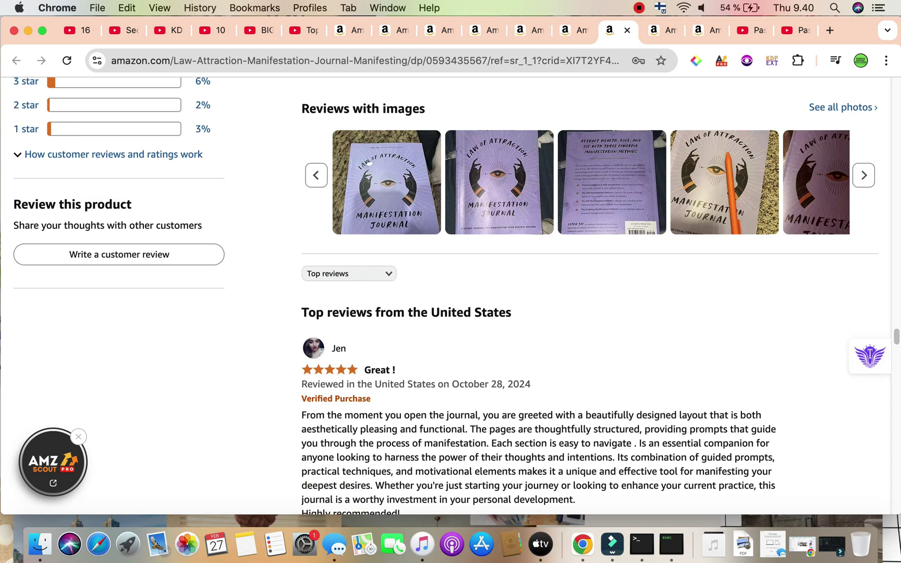
scroll(447, 295, "down", 3)
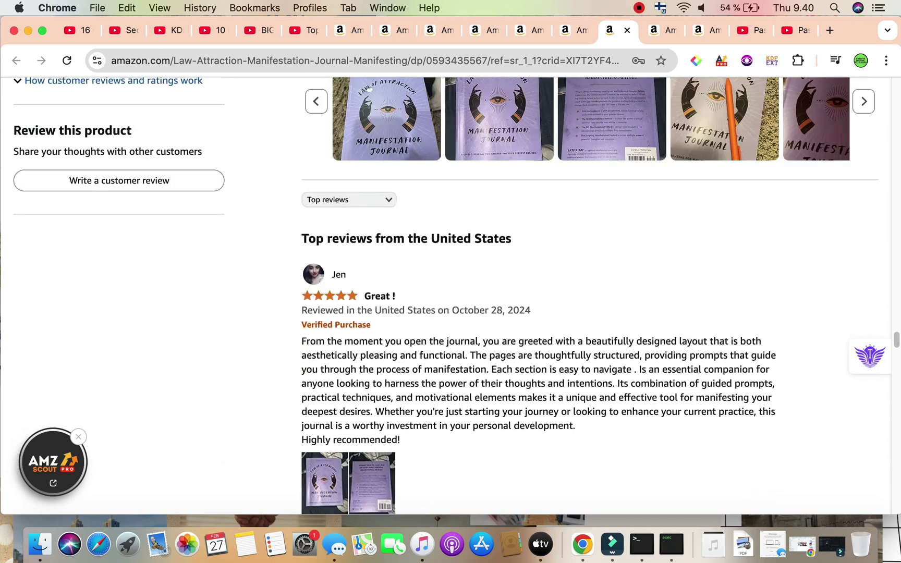
scroll(446, 296, "down", 2)
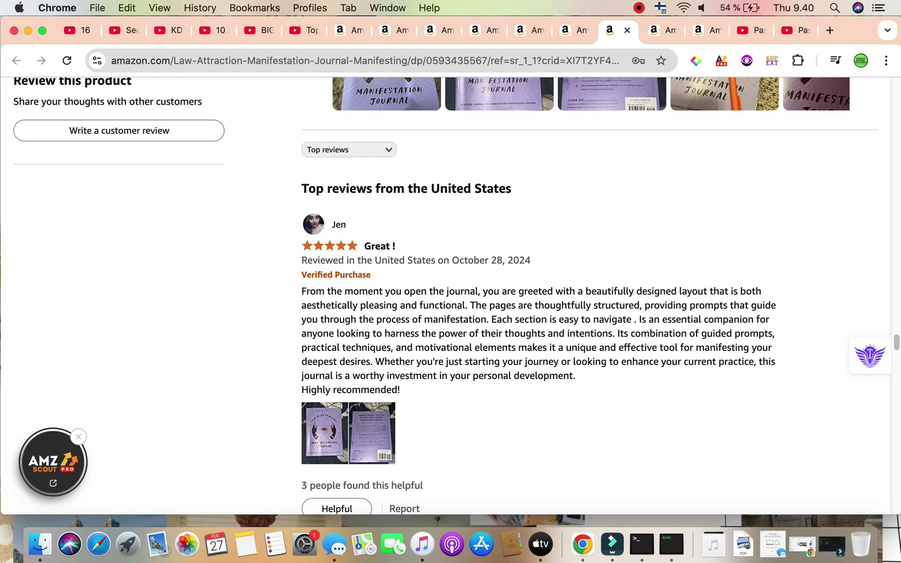
left_click(371, 433)
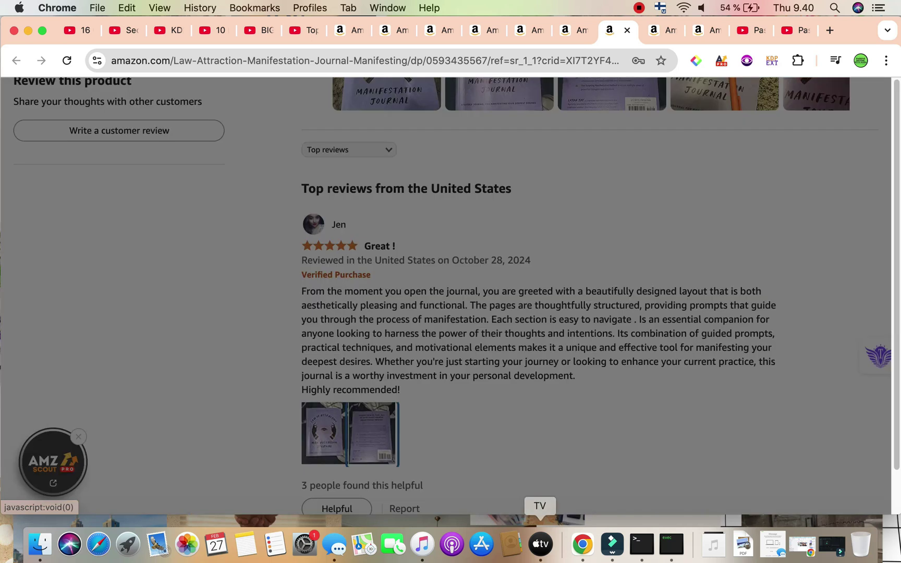
scroll(640, 313, "down", 2)
key("Escape")
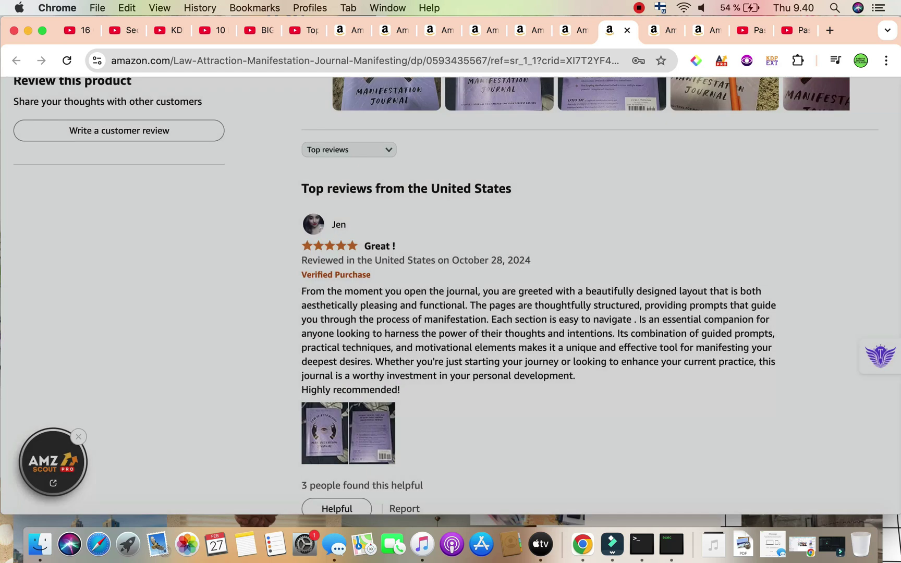
Read the remaining top reviews from the United States for what buyers like and dislike about the journal
scroll(540, 295, "down", 6)
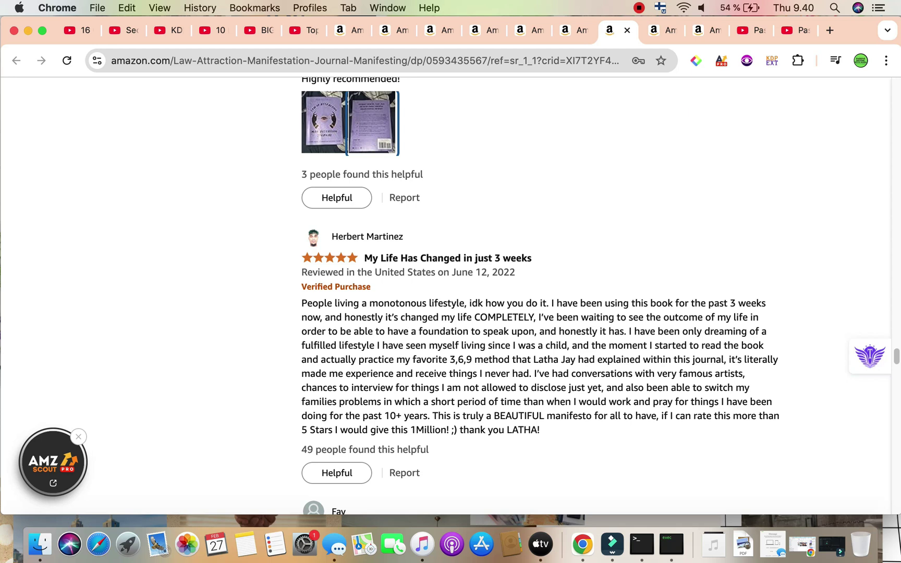
scroll(541, 295, "down", 5)
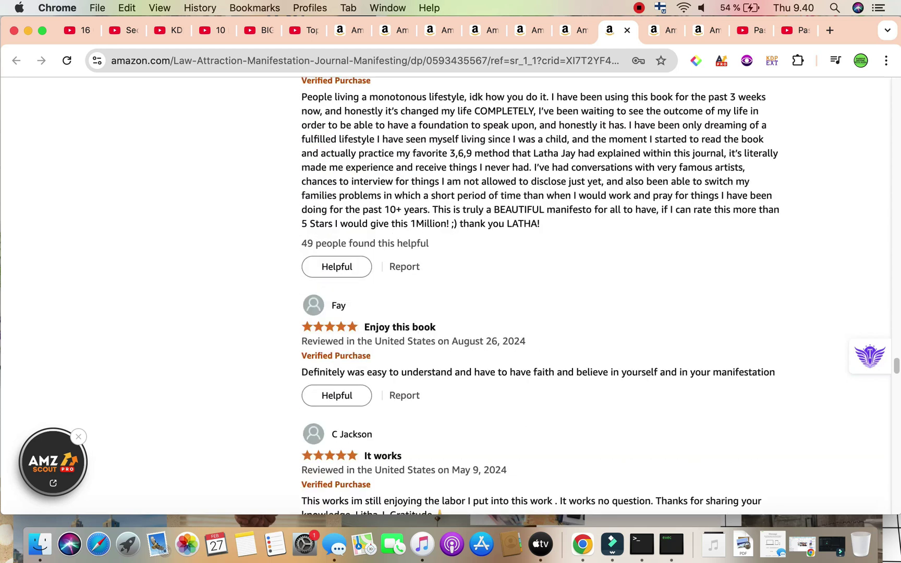
scroll(405, 308, "down", 1)
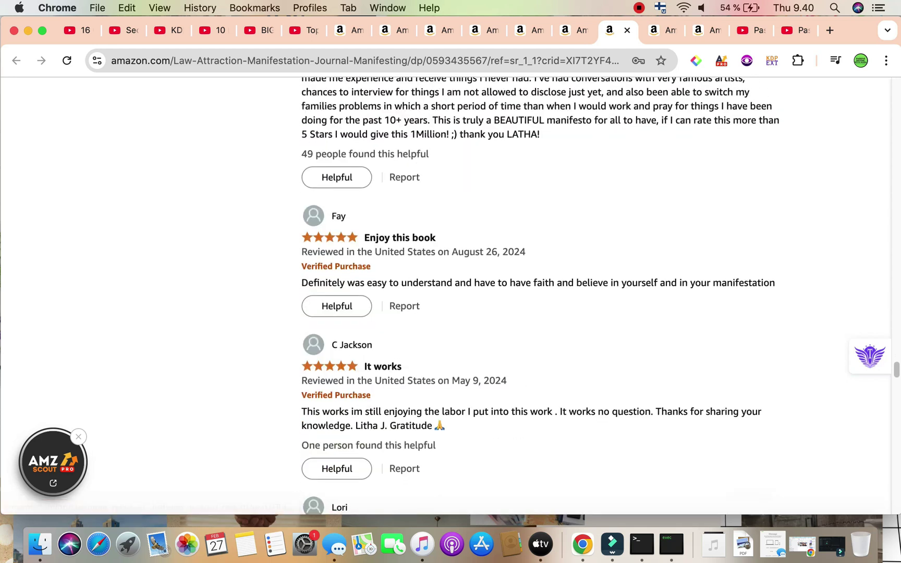
scroll(541, 295, "down", 4)
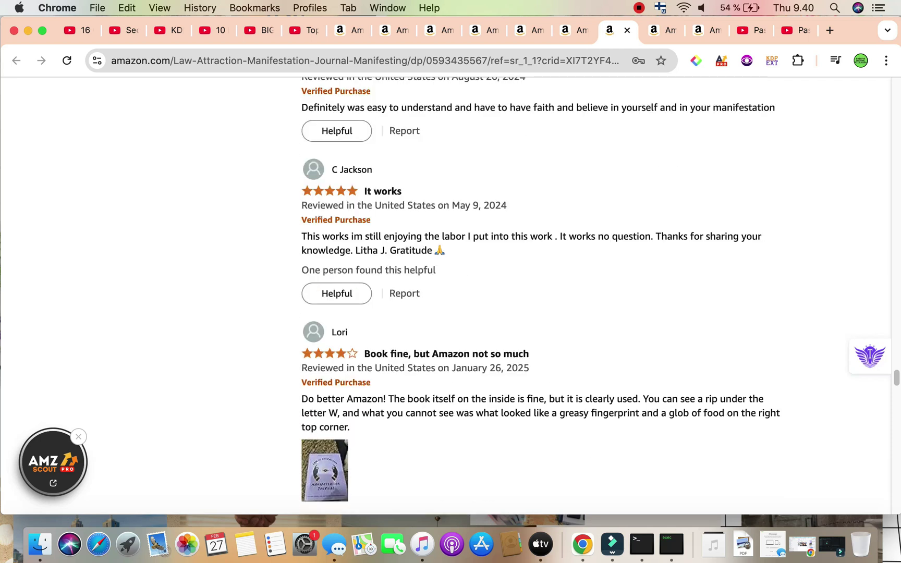
scroll(541, 296, "down", 1)
scroll(541, 296, "down", 3)
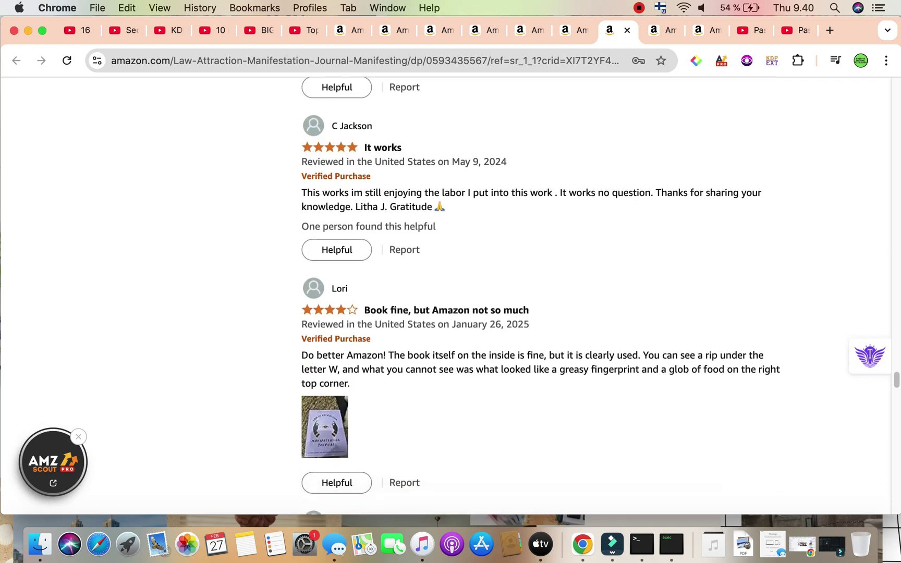
scroll(541, 296, "down", 5)
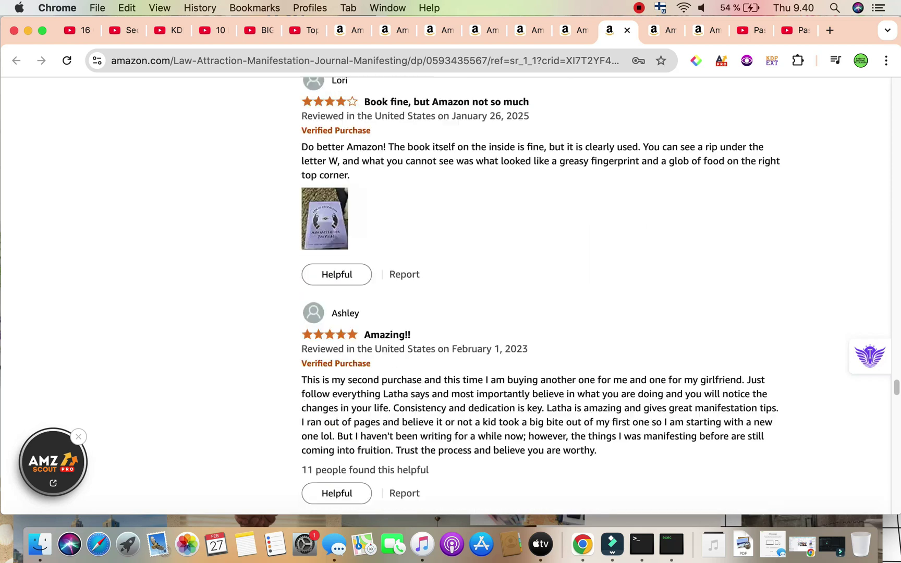
scroll(541, 296, "up", 4)
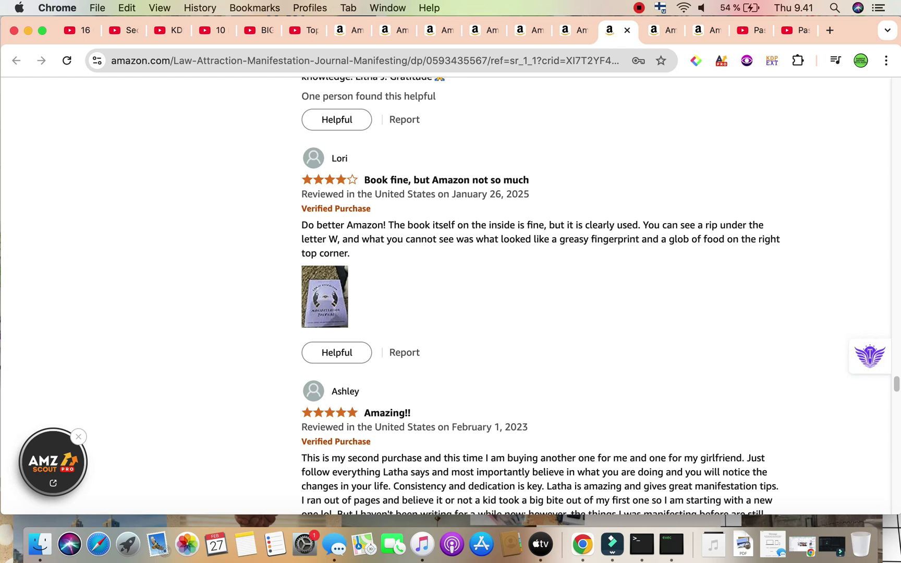
scroll(541, 295, "down", 8)
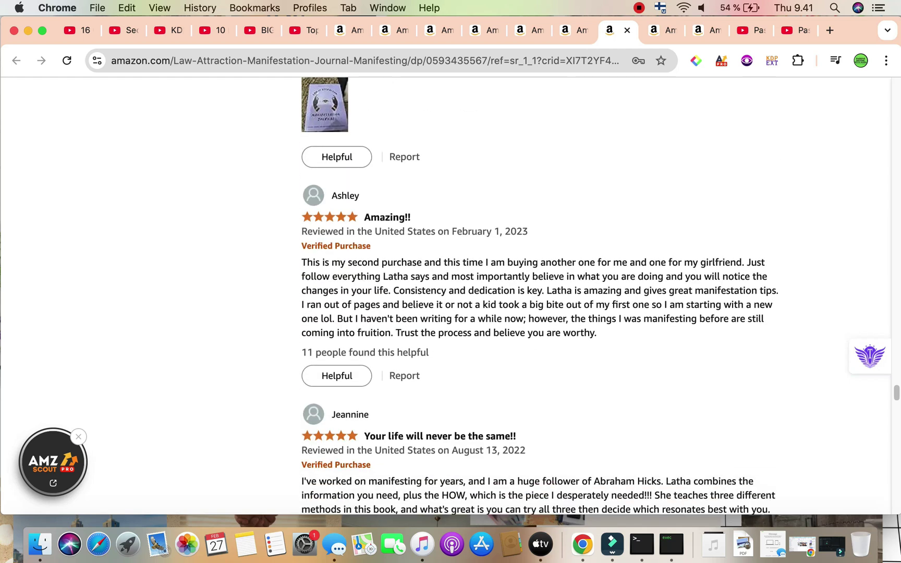
scroll(542, 296, "down", 10)
scroll(541, 296, "down", 1)
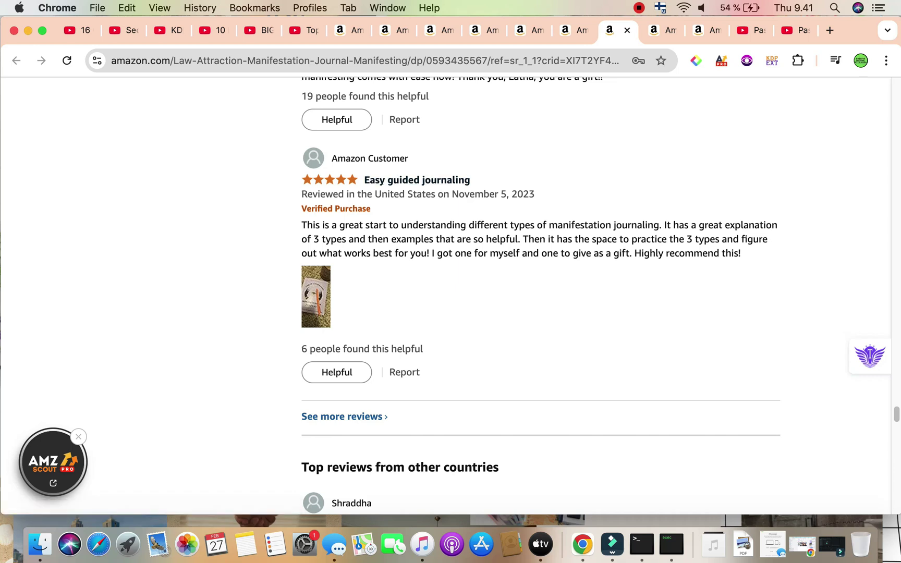
Return to the sales rank summary on the journal's product page, and close the page to get back to the search results
scroll(451, 295, "up", 15)
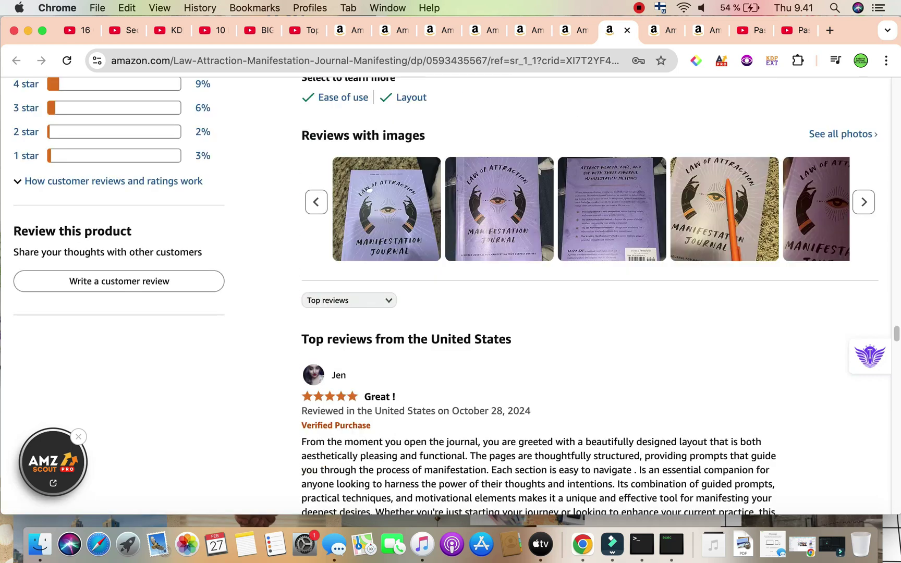
scroll(451, 296, "up", 2)
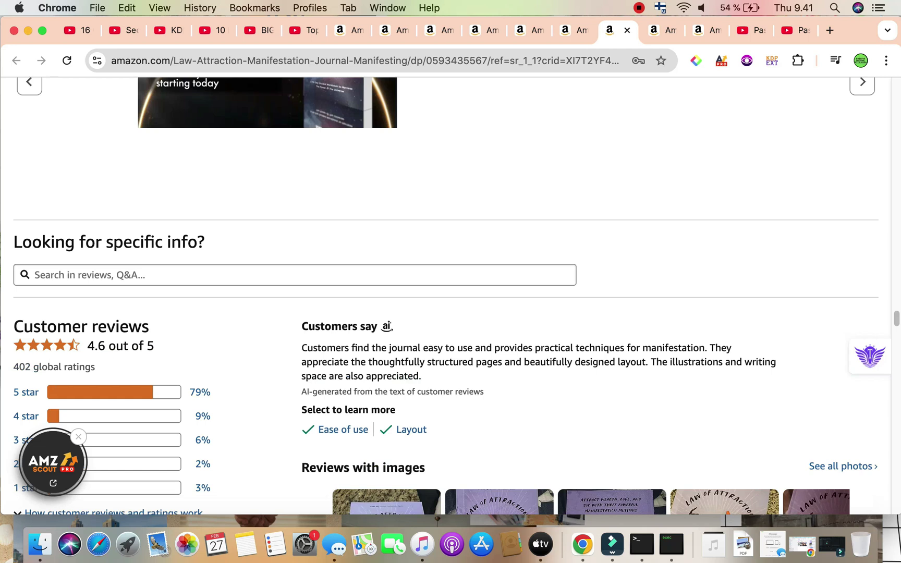
scroll(450, 296, "up", 20)
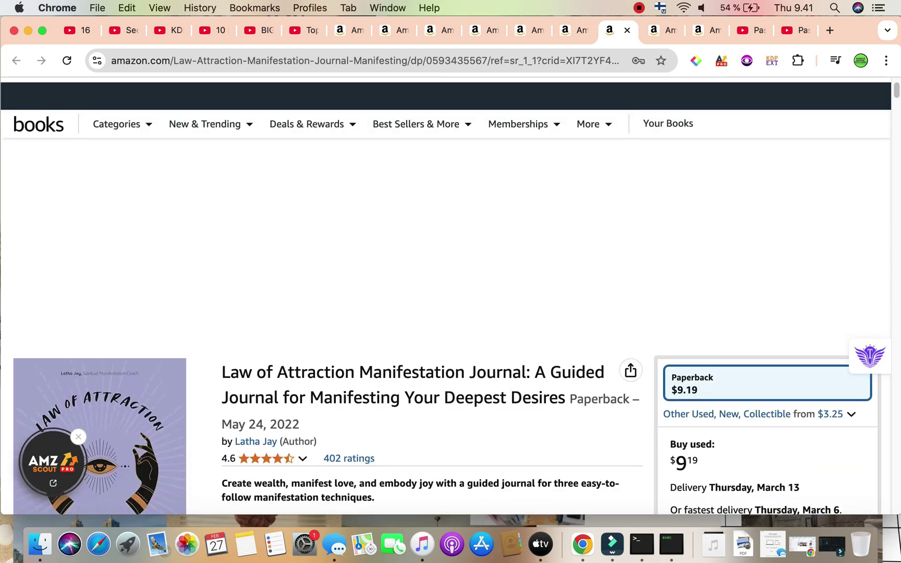
scroll(451, 296, "up", 3)
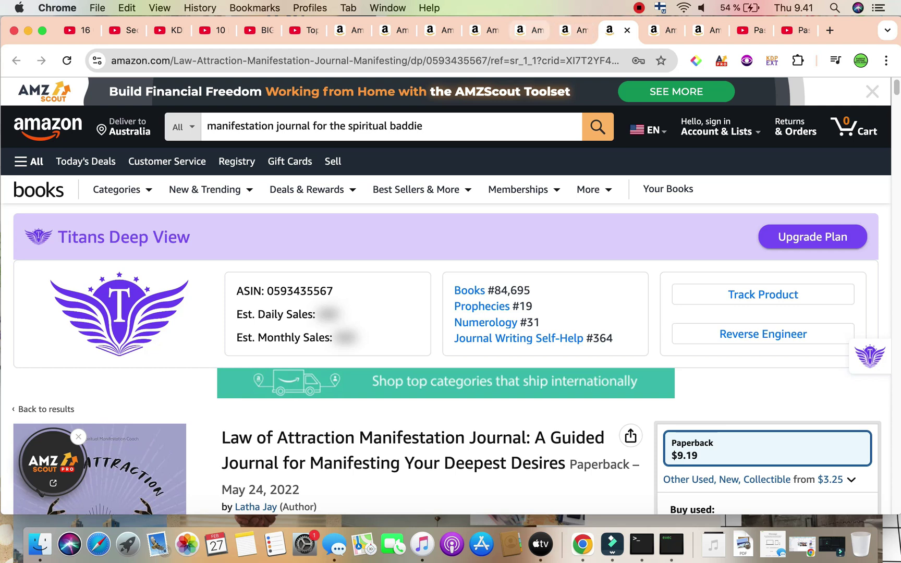
left_click(627, 30)
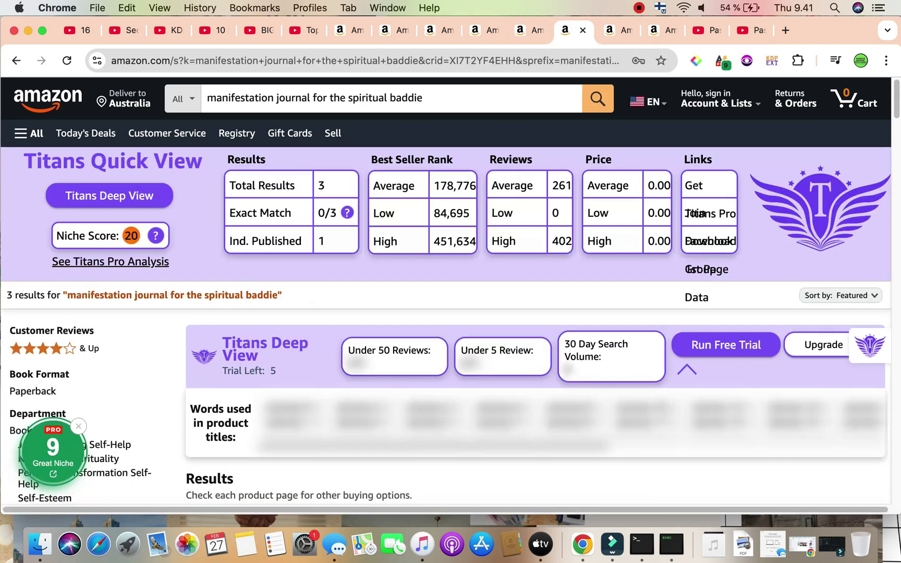
Switch to the "spiritual books for young readers" results and check the niche summary and the first two listings' sales ranks and publishers
left_click(529, 30)
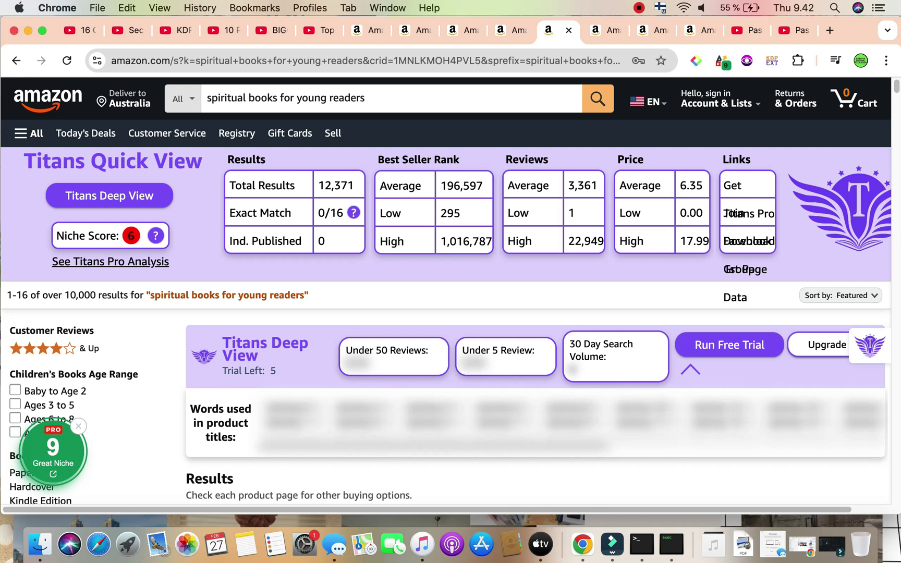
scroll(451, 290, "down", 5)
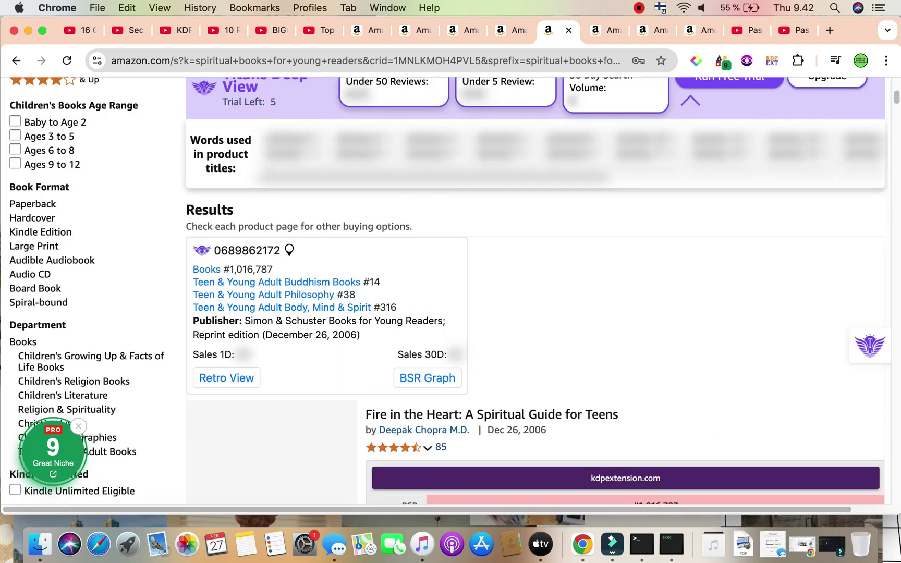
scroll(450, 290, "down", 1)
scroll(450, 290, "down", 11)
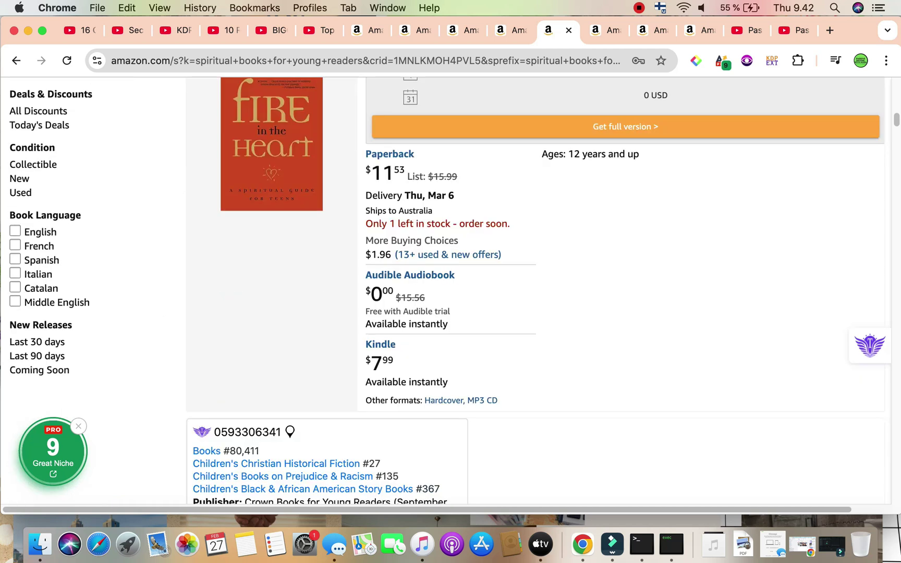
scroll(450, 291, "down", 1)
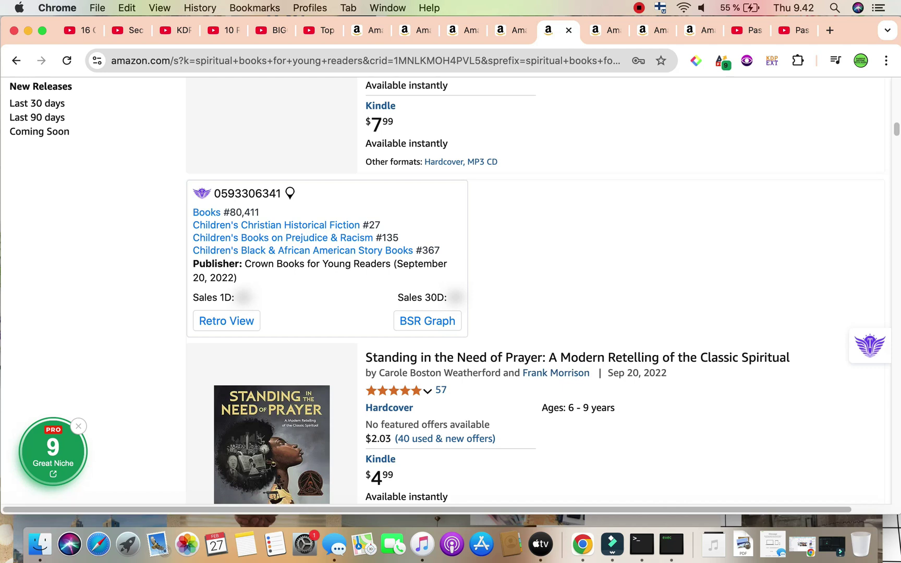
scroll(401, 290, "down", 1)
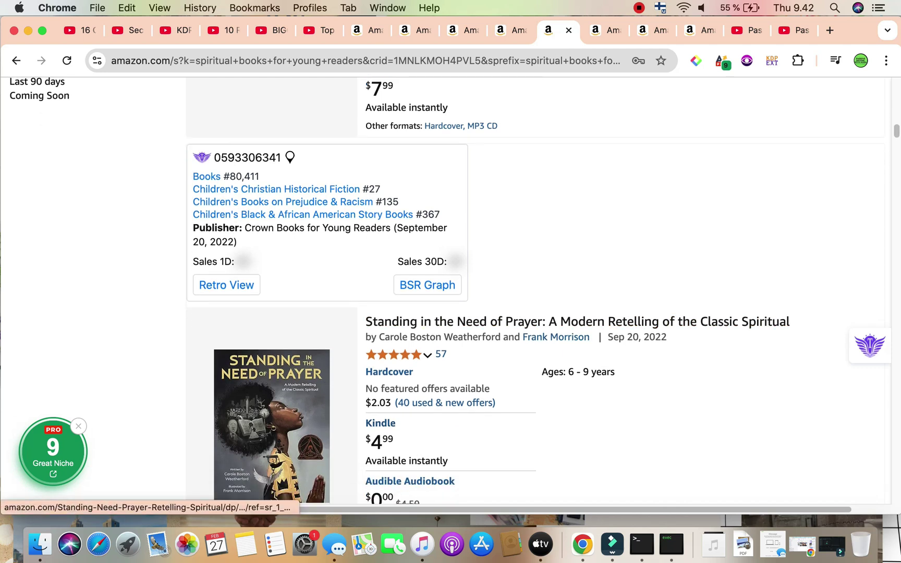
scroll(400, 290, "down", 1)
Compare sales ranks, reviews and estimated sales from Hidden Figures Young Readers' Edition through the Magic Tree House boxed set
scroll(401, 290, "down", 8)
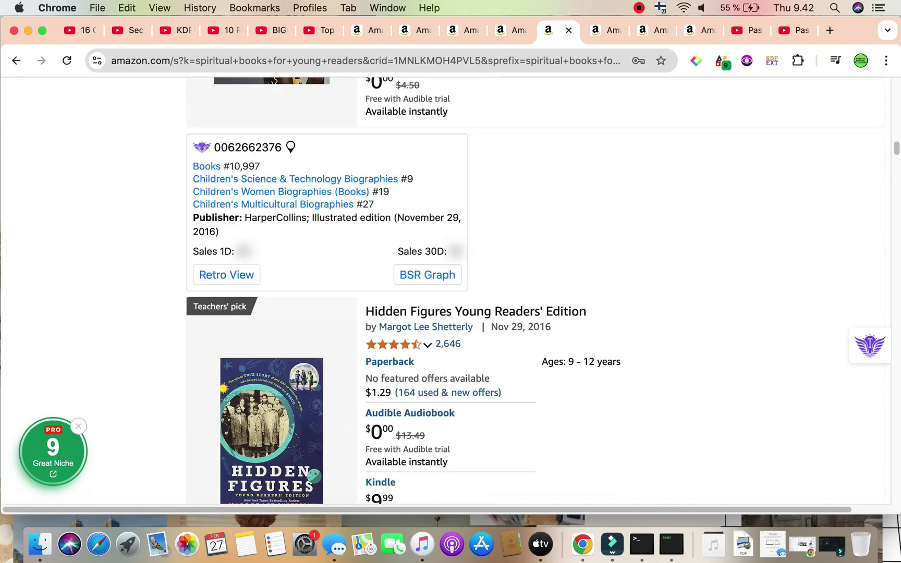
scroll(400, 290, "down", 1)
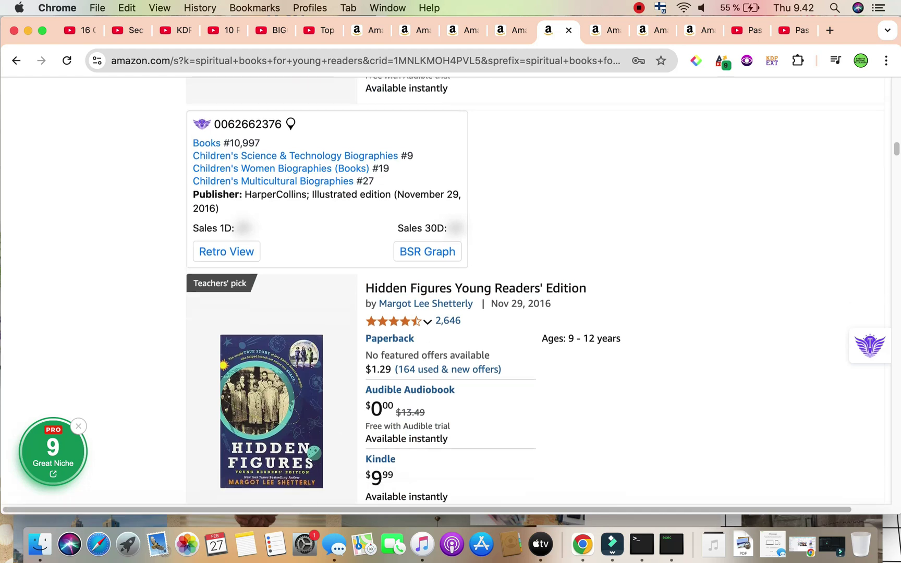
scroll(400, 291, "down", 6)
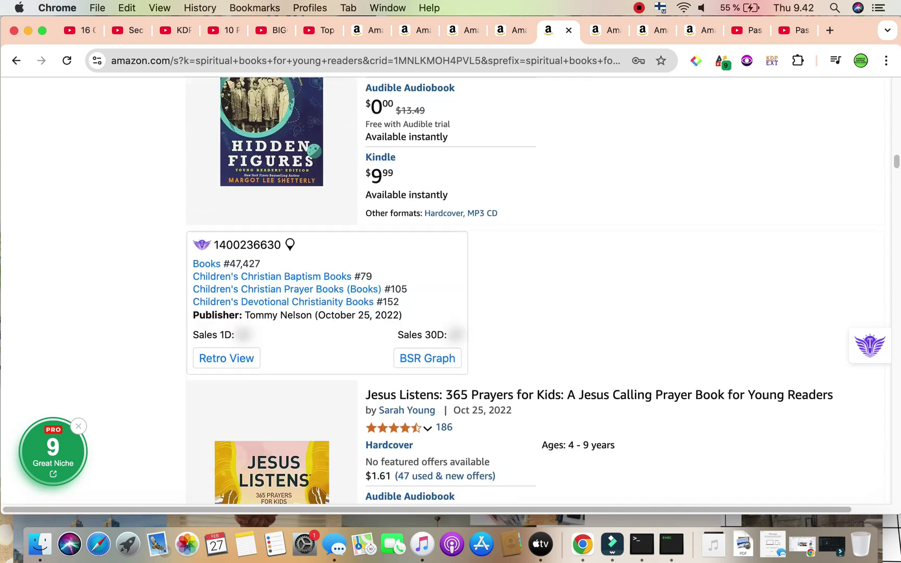
scroll(317, 460, "down", 6)
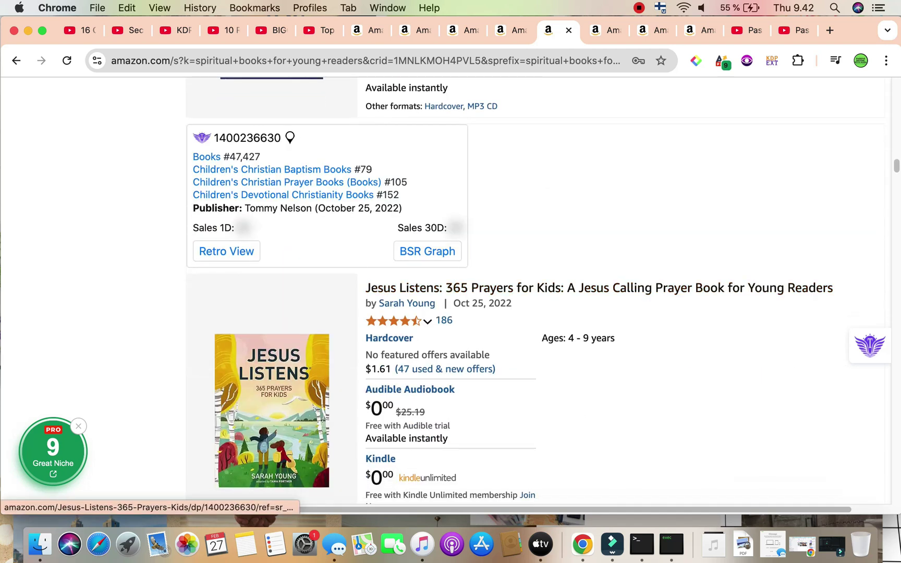
scroll(317, 260, "down", 4)
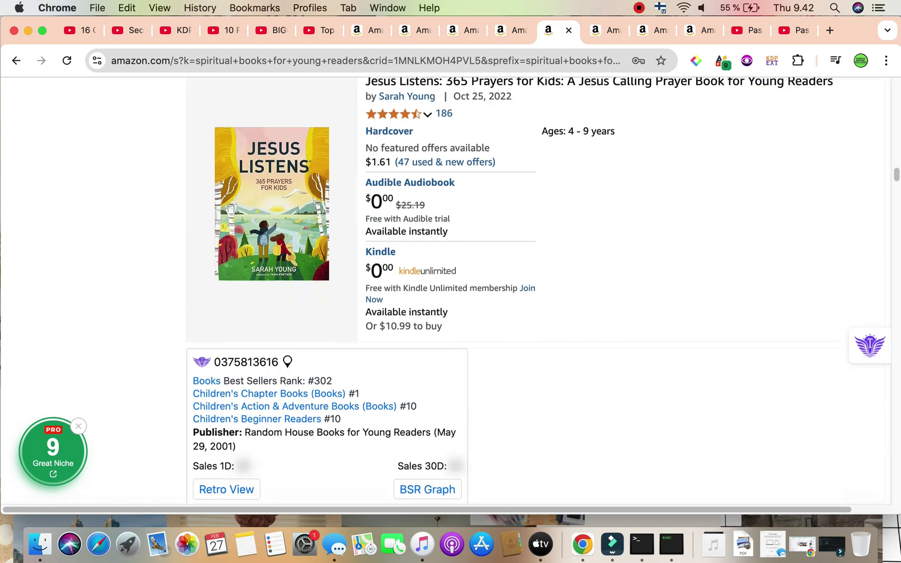
scroll(317, 365, "down", 3)
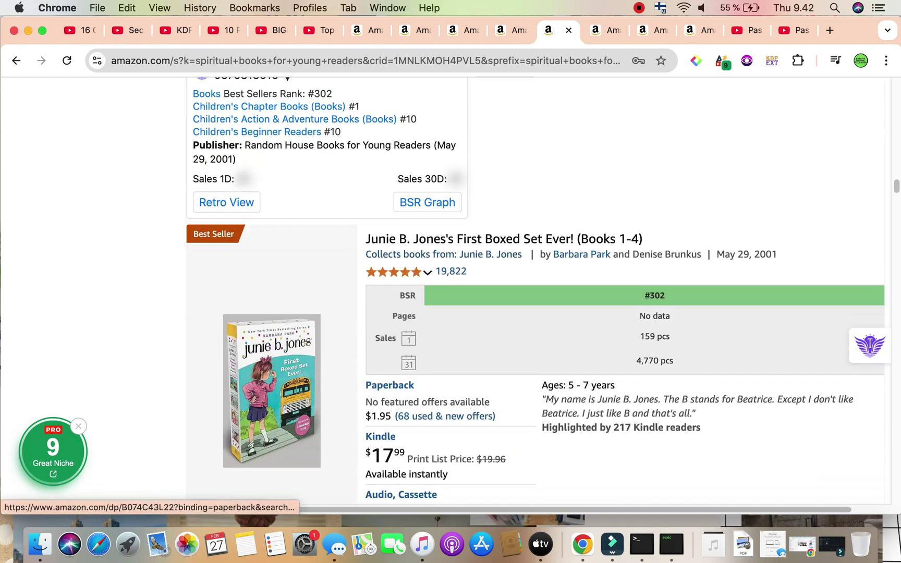
scroll(271, 417, "down", 9)
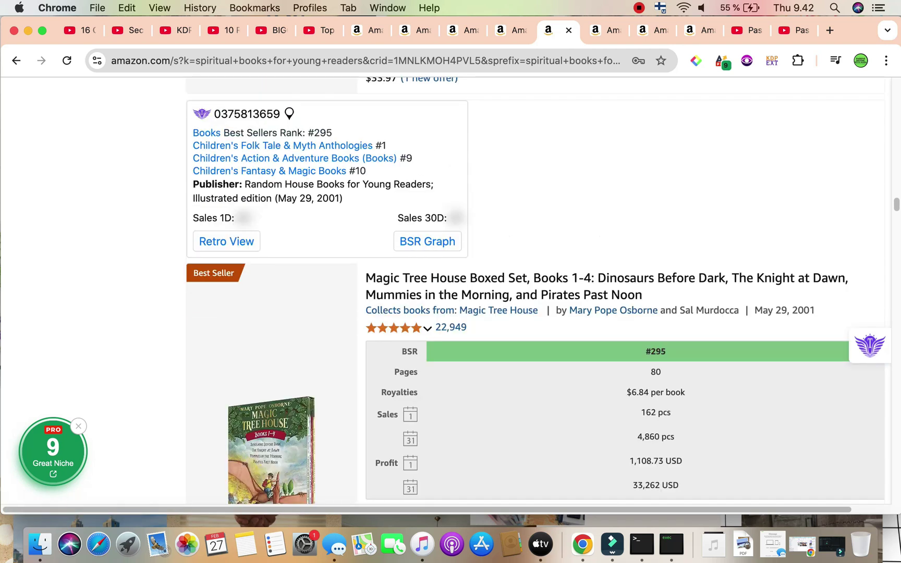
scroll(271, 417, "down", 4)
scroll(536, 290, "down", 7)
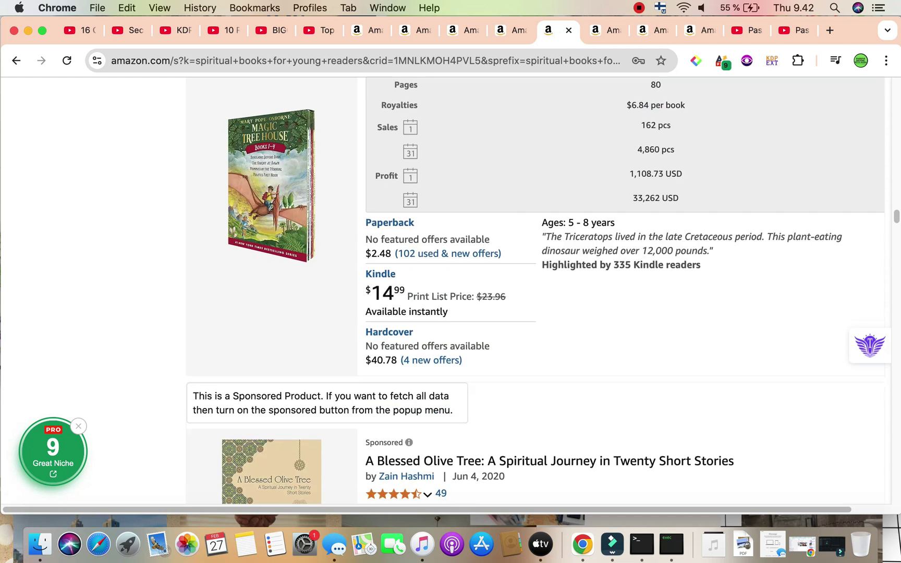
Examine the remaining young readers listings from A Blessed Olive Tree onward, and return to the niche summary
scroll(529, 291, "down", 1)
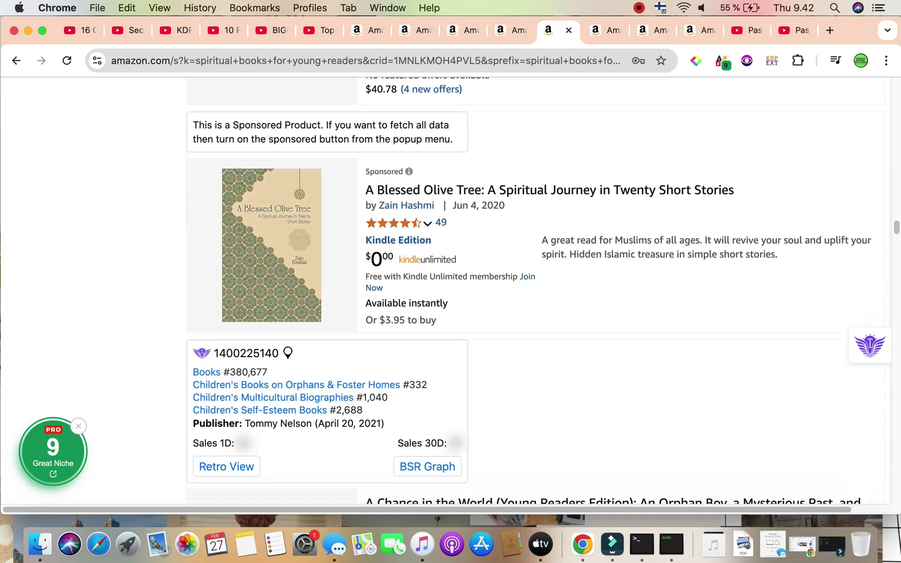
scroll(536, 290, "down", 20)
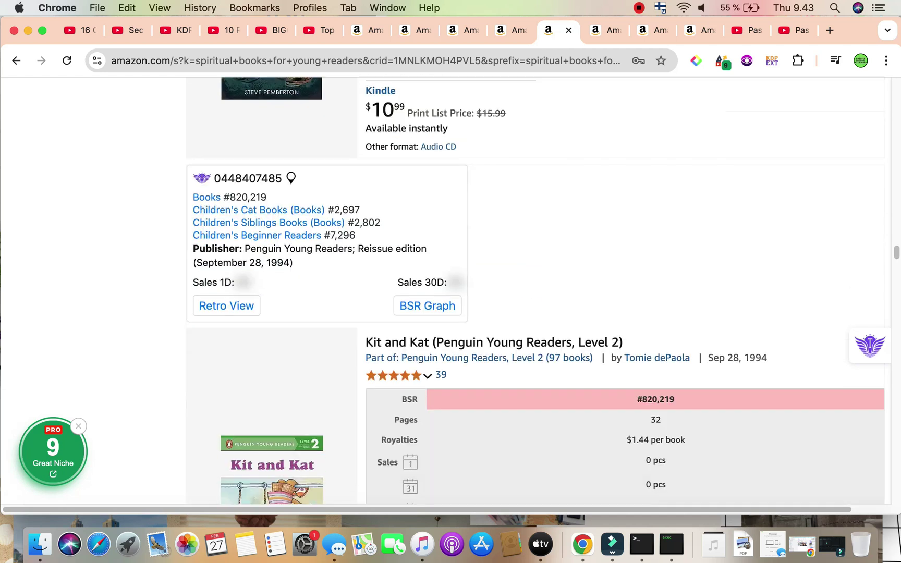
scroll(536, 291, "down", 10)
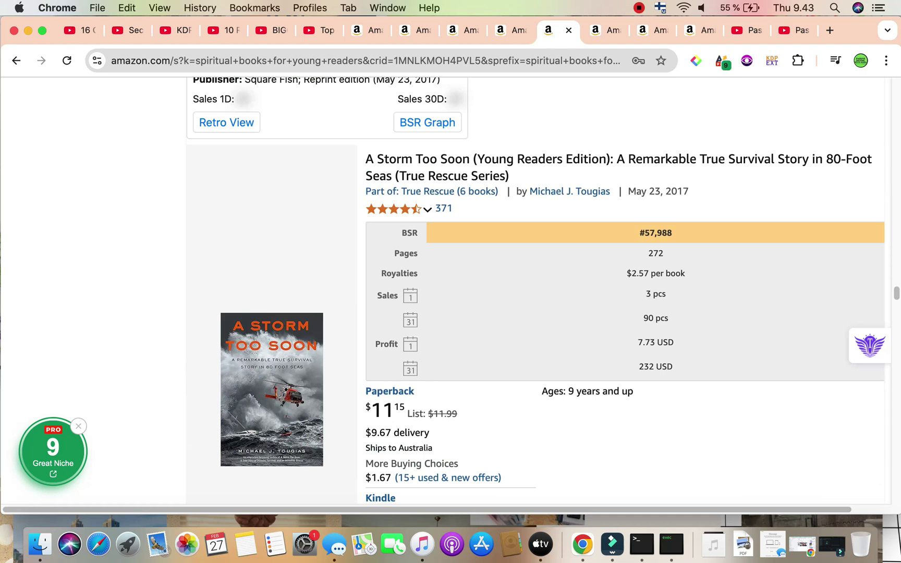
scroll(536, 291, "down", 1)
scroll(536, 291, "down", 20)
scroll(536, 291, "up", 20)
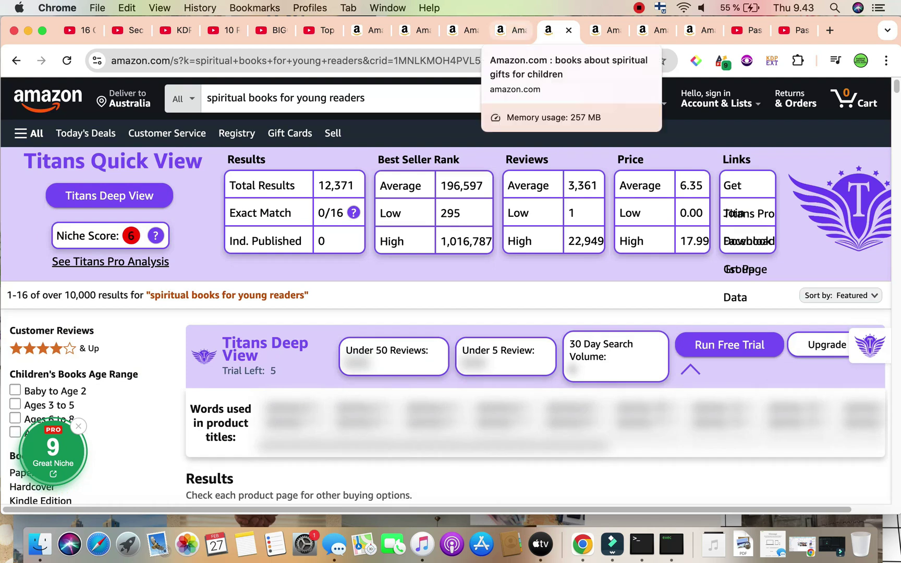
Switch to the "books about spiritual gifts for children" results and review the niche summary and listings through God Gave Us You
left_click(509, 31)
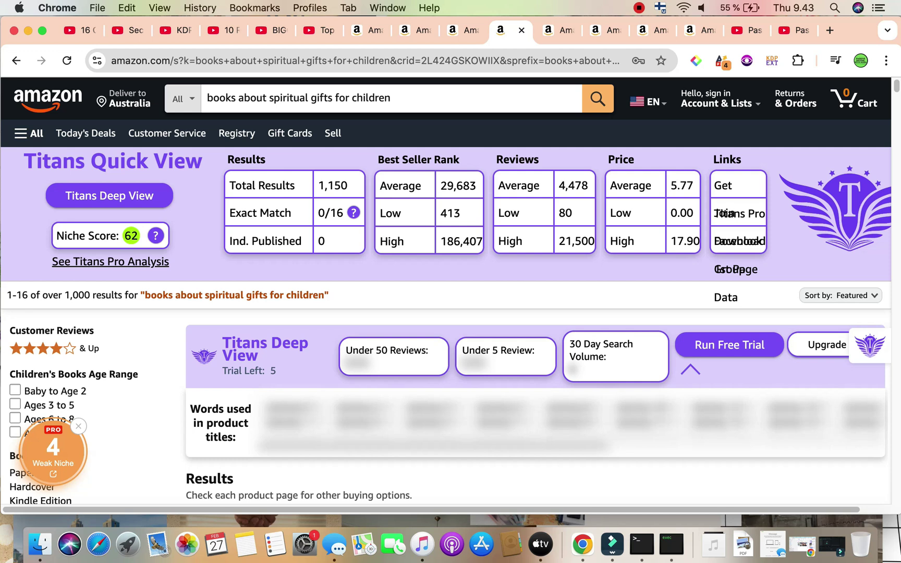
scroll(446, 291, "down", 6)
scroll(446, 291, "down", 2)
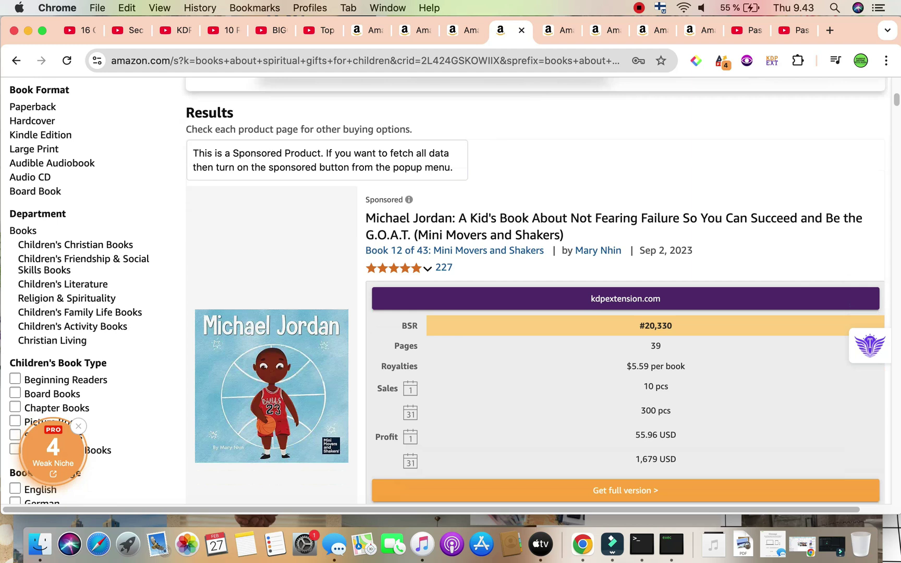
scroll(446, 291, "down", 7)
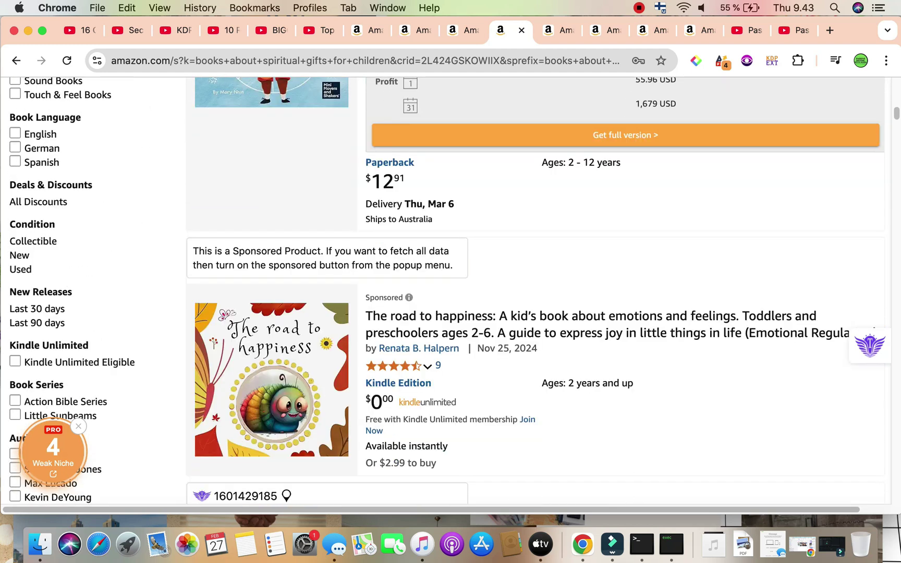
scroll(446, 291, "down", 9)
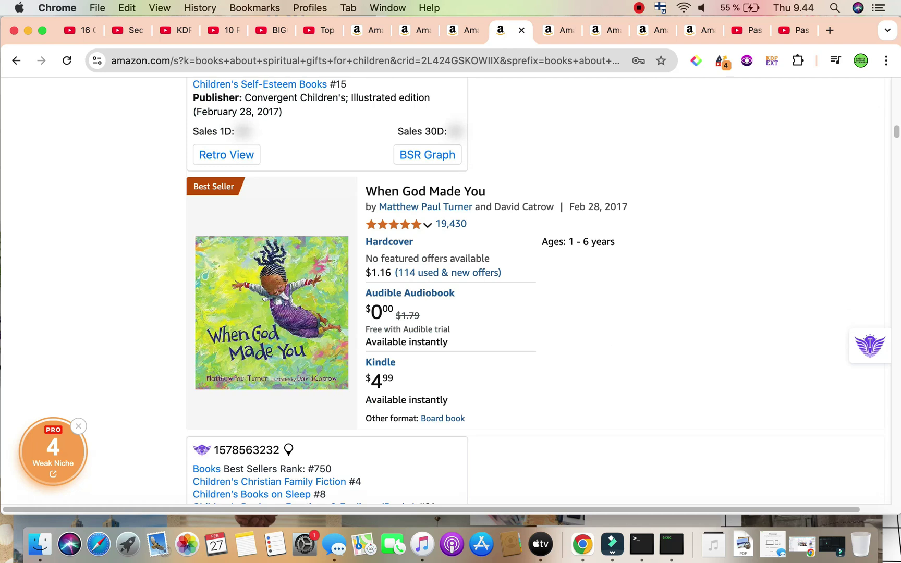
scroll(446, 291, "down", 6)
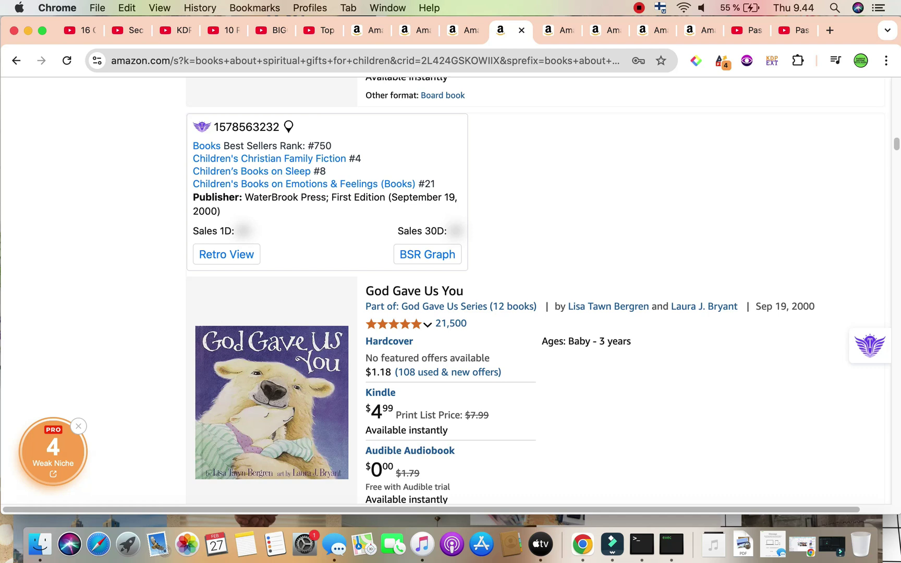
scroll(451, 293, "down", 6)
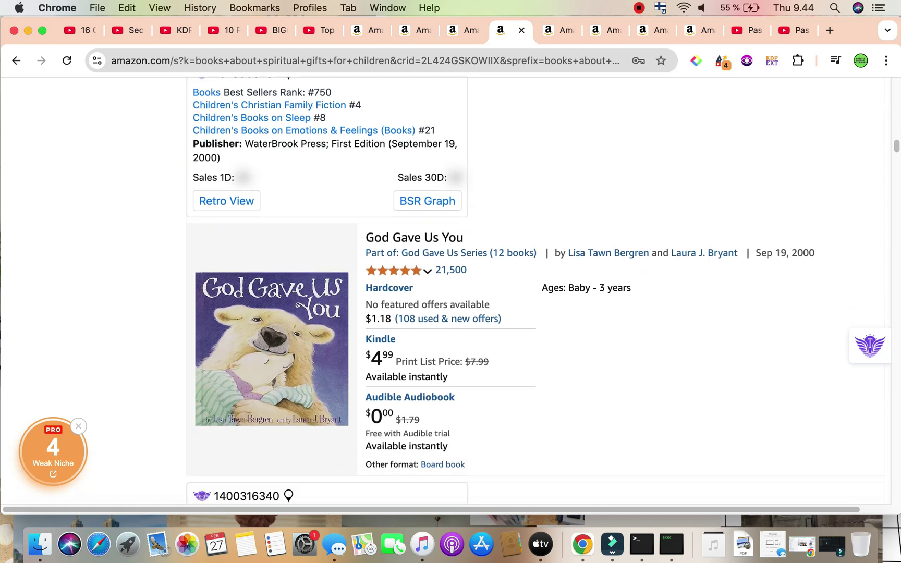
Review the sponsored children's books in the carousel and the Kindness is my Superpower video ad
scroll(451, 292, "down", 10)
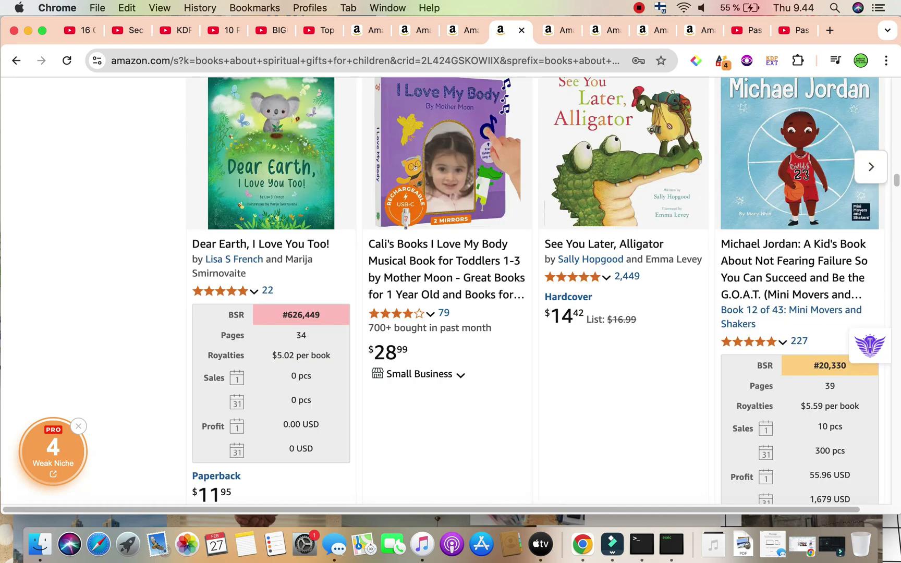
scroll(451, 292, "down", 8)
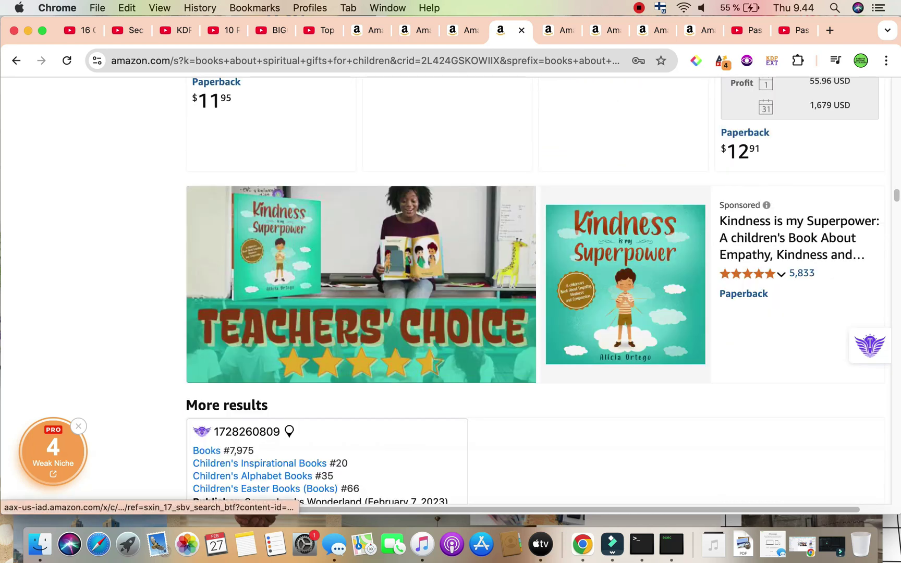
scroll(450, 292, "up", 5)
scroll(451, 293, "down", 5)
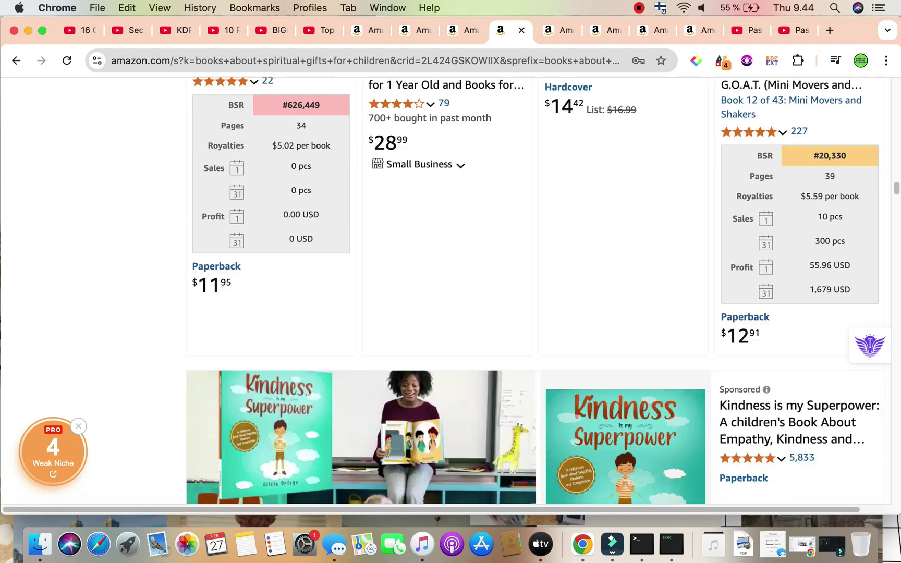
Check ranks, publishers and reviews of the children's books under More results, and return to the niche summary
scroll(450, 292, "down", 12)
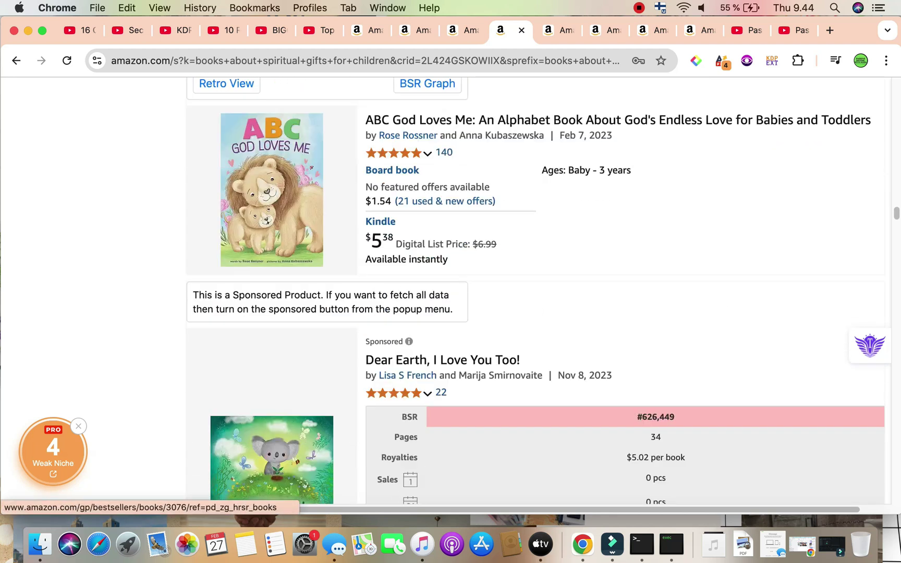
scroll(450, 292, "down", 8)
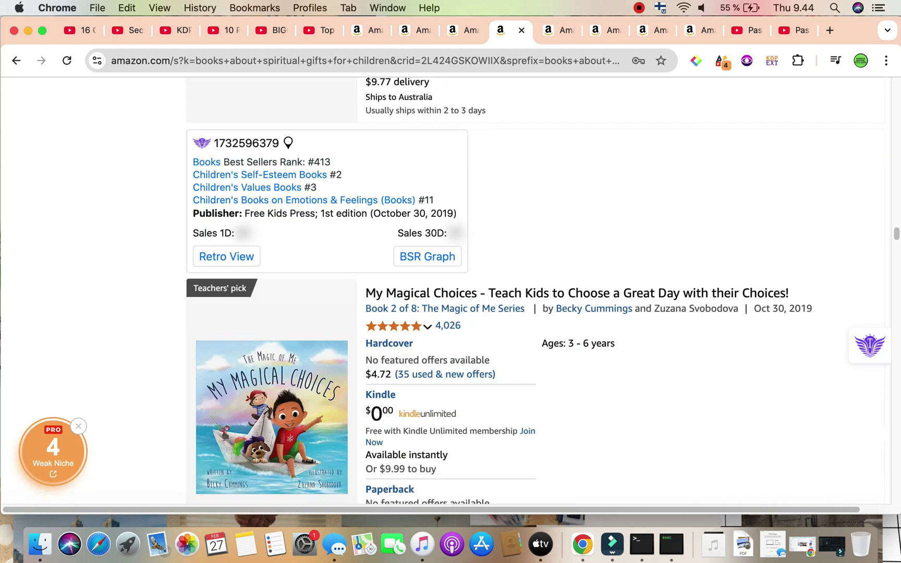
scroll(450, 293, "down", 6)
scroll(450, 293, "down", 8)
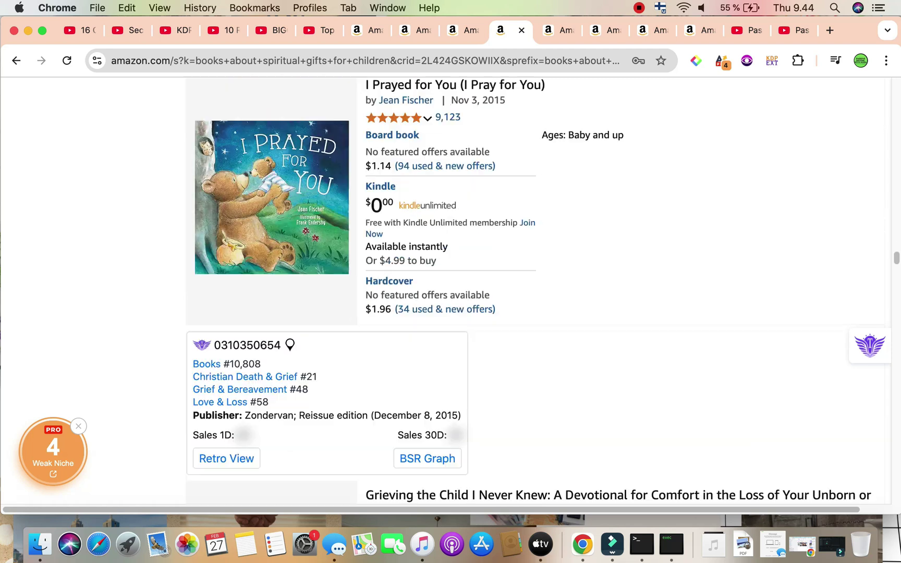
scroll(450, 292, "down", 7)
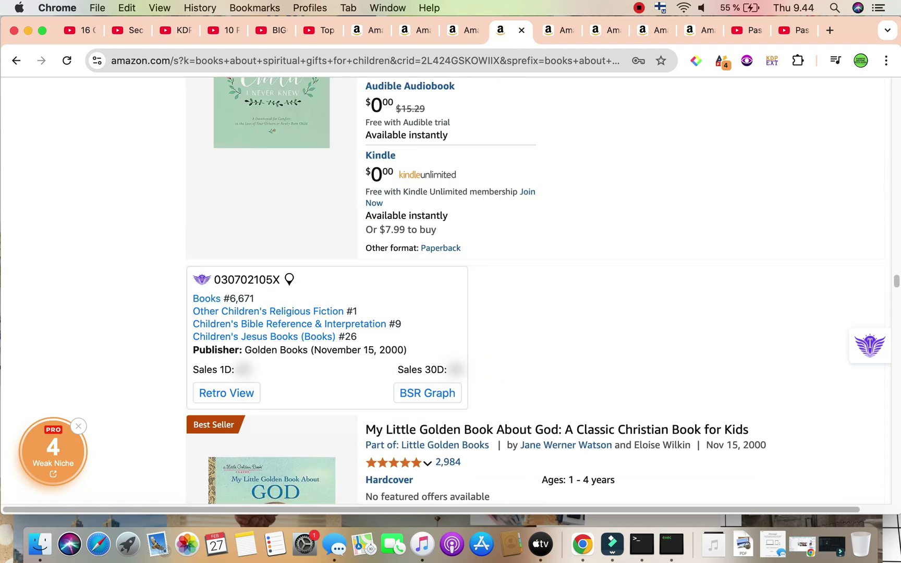
scroll(451, 292, "up", 9)
scroll(450, 292, "up", 5)
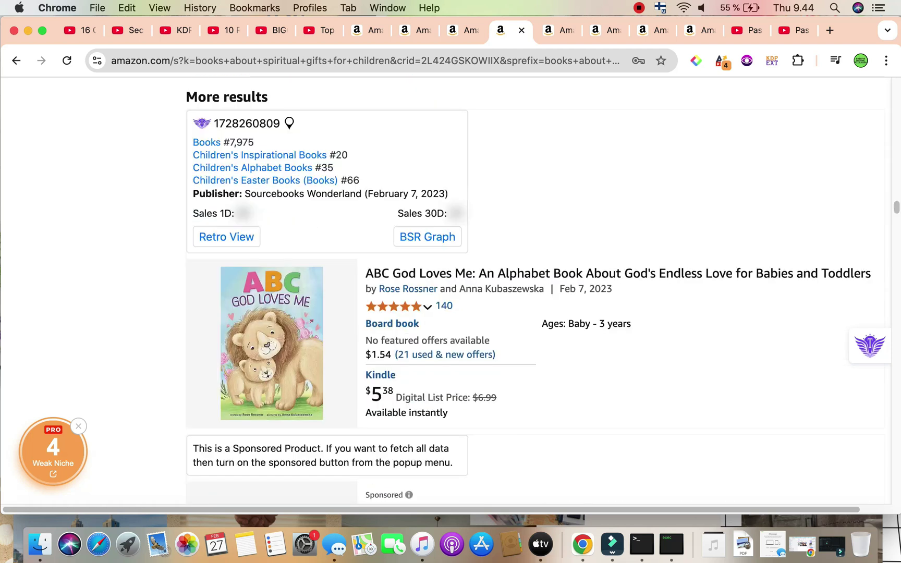
scroll(450, 292, "up", 15)
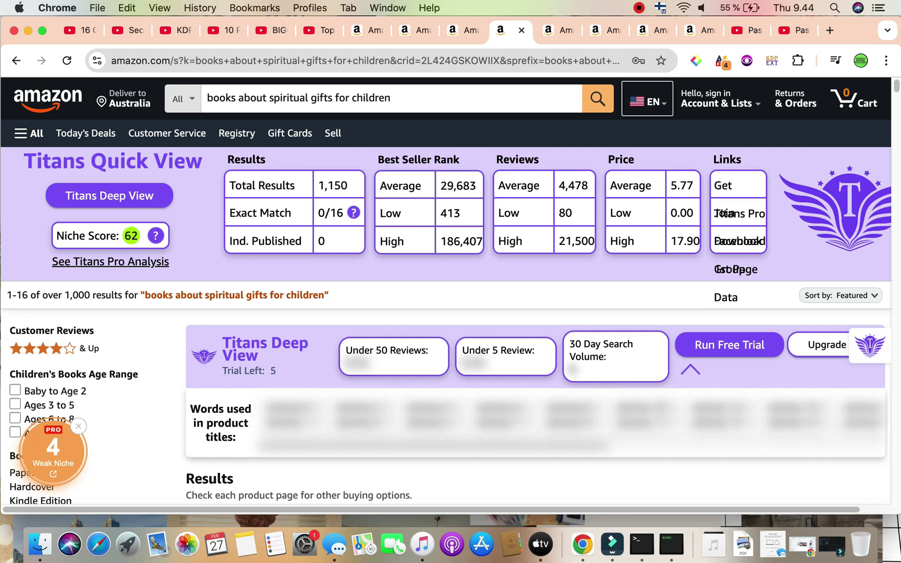
Switch to the "spiritual manifestation books for men" results and review the niche summary and listings through Living a Life in Balance
key("ctrl+shift+Tab")
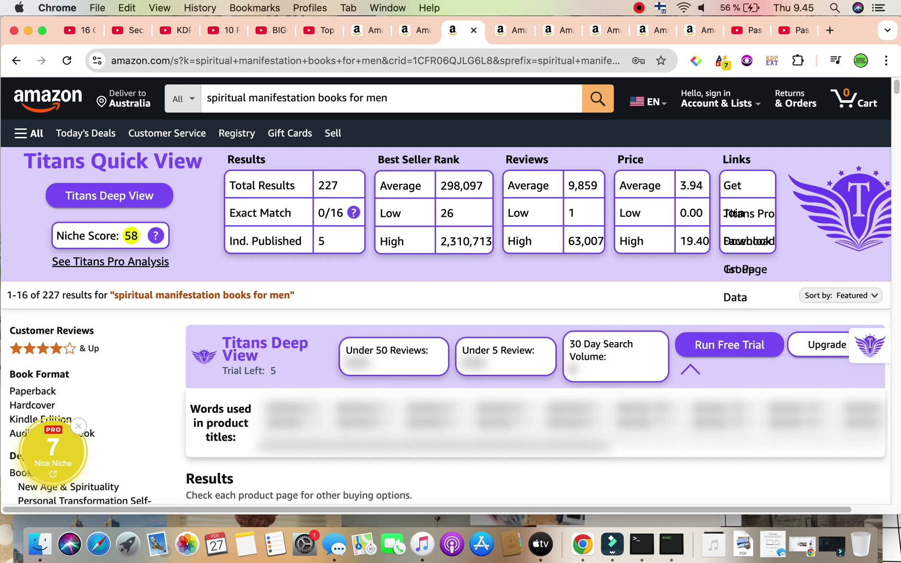
scroll(446, 292, "down", 15)
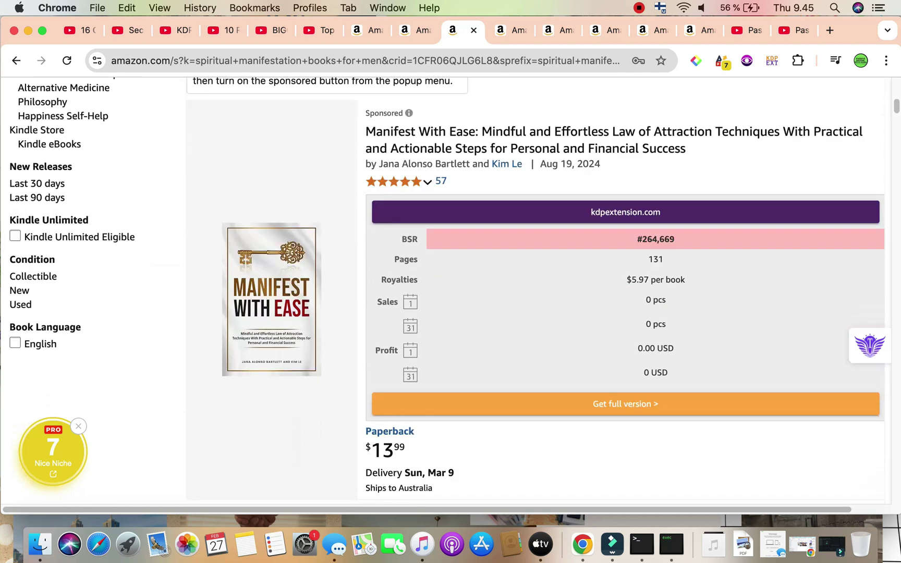
scroll(446, 292, "down", 15)
scroll(532, 291, "down", 3)
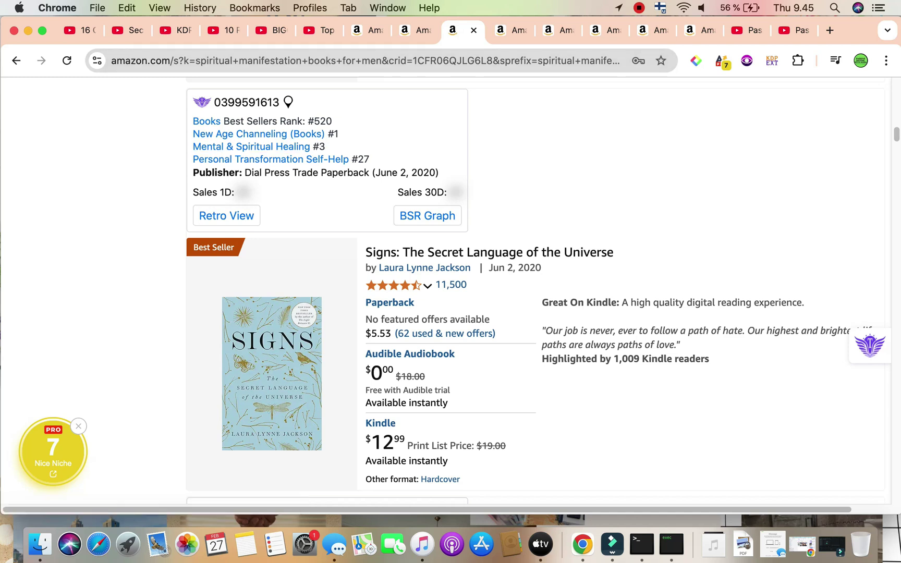
scroll(271, 115, "down", 7)
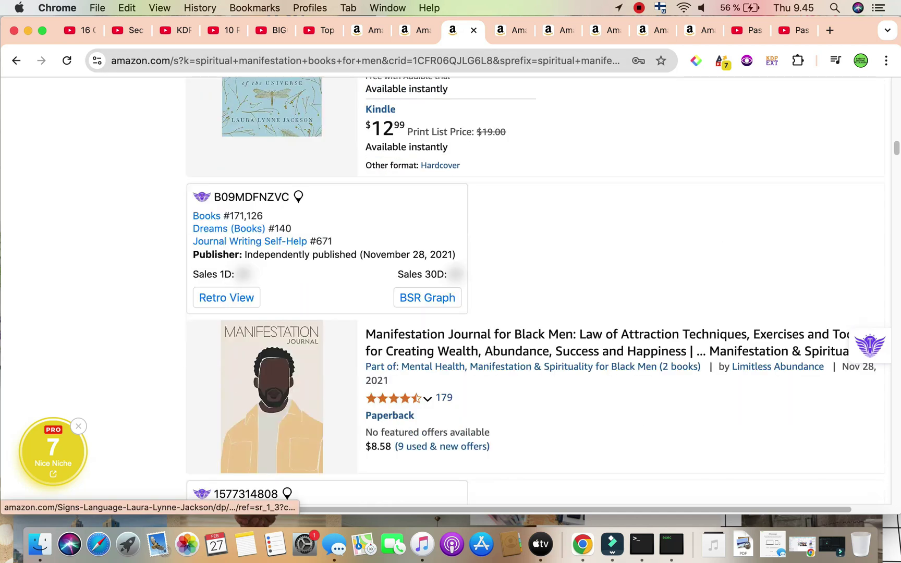
scroll(532, 290, "down", 7)
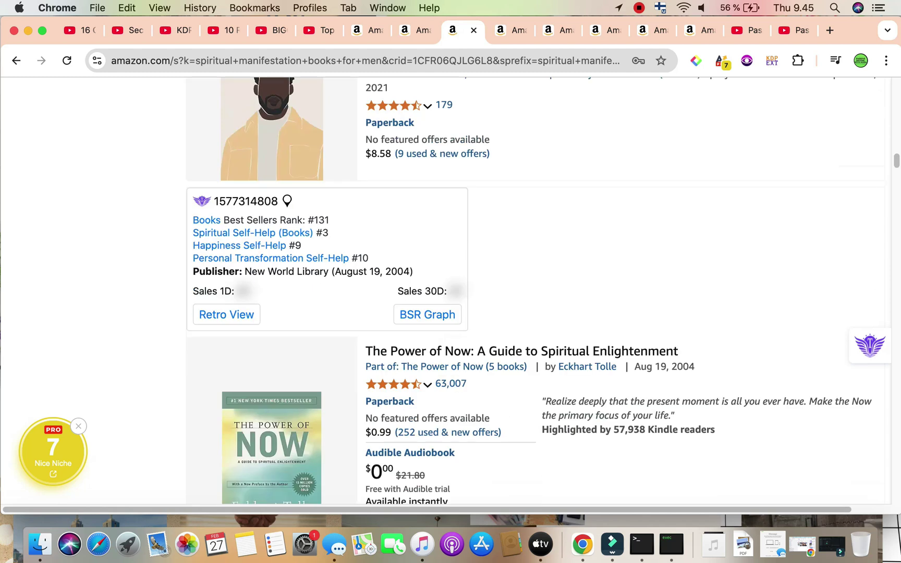
scroll(536, 290, "down", 10)
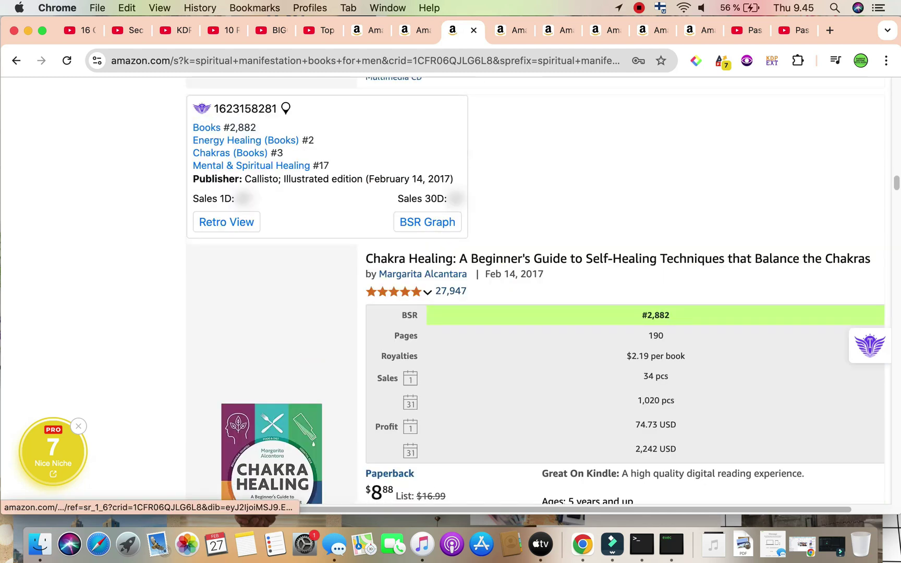
scroll(536, 291, "down", 2)
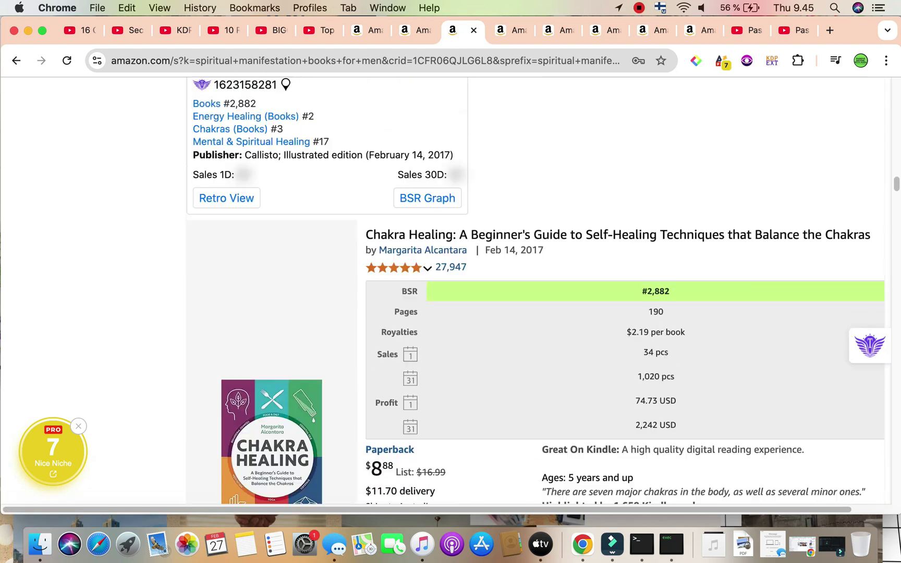
scroll(536, 291, "down", 15)
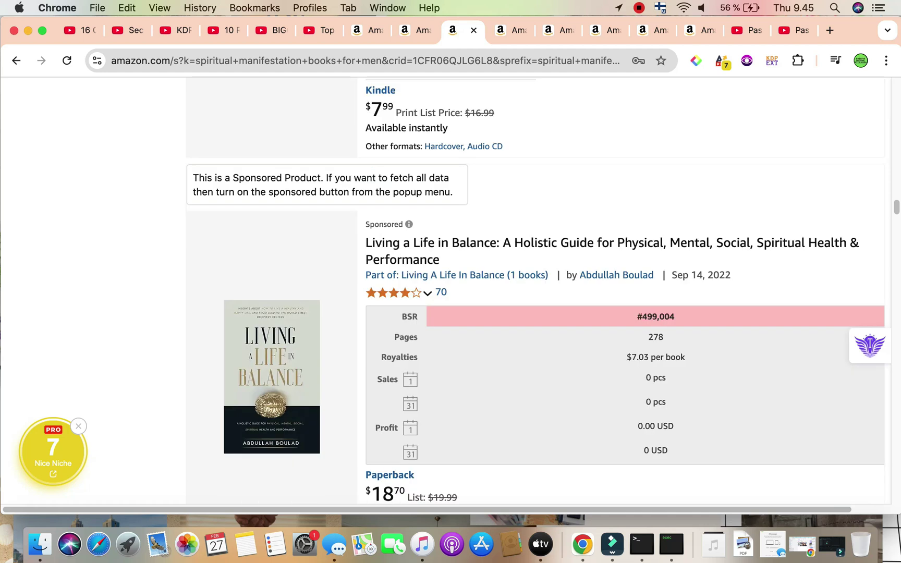
Examine the remaining men's listings from God Will Use This for Good to Victory in Spiritual Warfare, and return to the niche summary
scroll(535, 291, "down", 20)
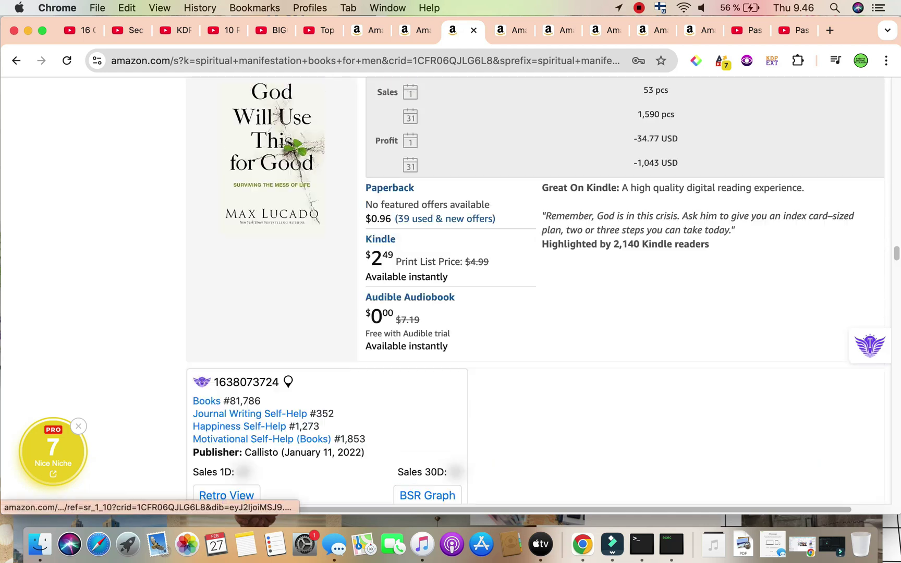
scroll(536, 291, "up", 2)
scroll(535, 291, "up", 1)
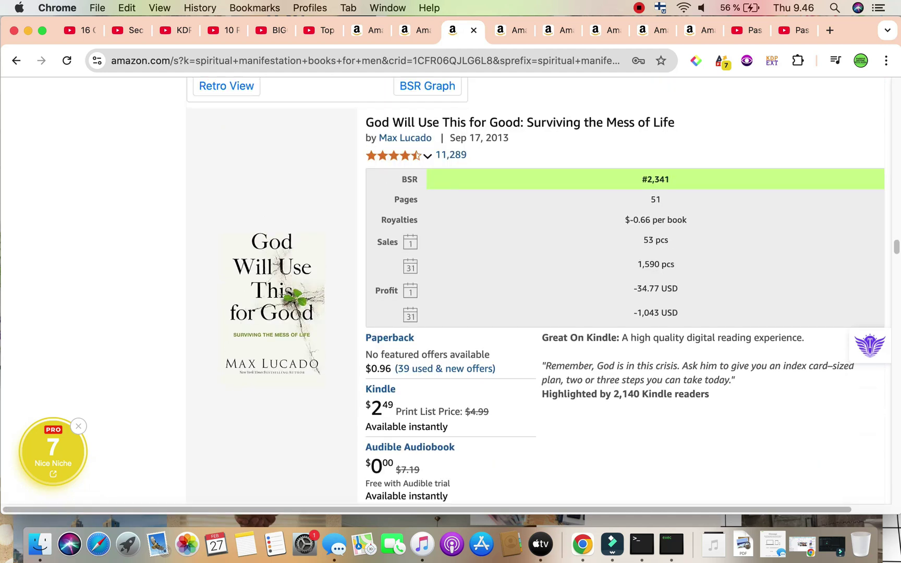
scroll(535, 291, "down", 15)
scroll(439, 299, "down", 15)
scroll(439, 300, "down", 10)
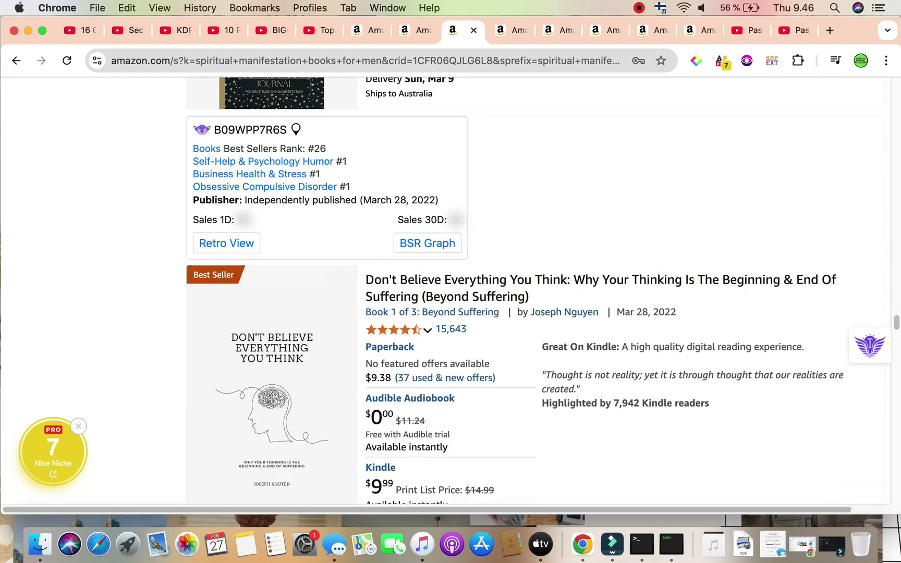
scroll(440, 300, "down", 6)
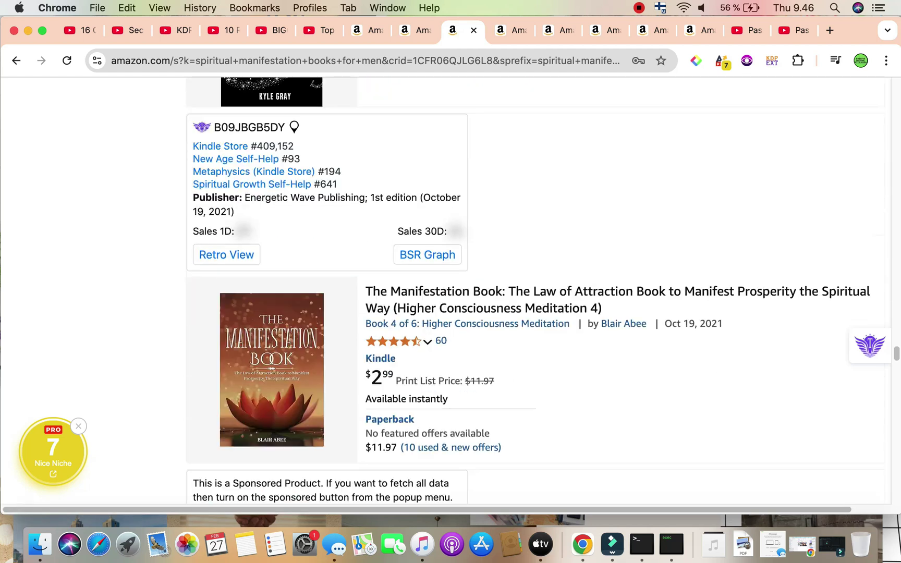
scroll(439, 300, "down", 10)
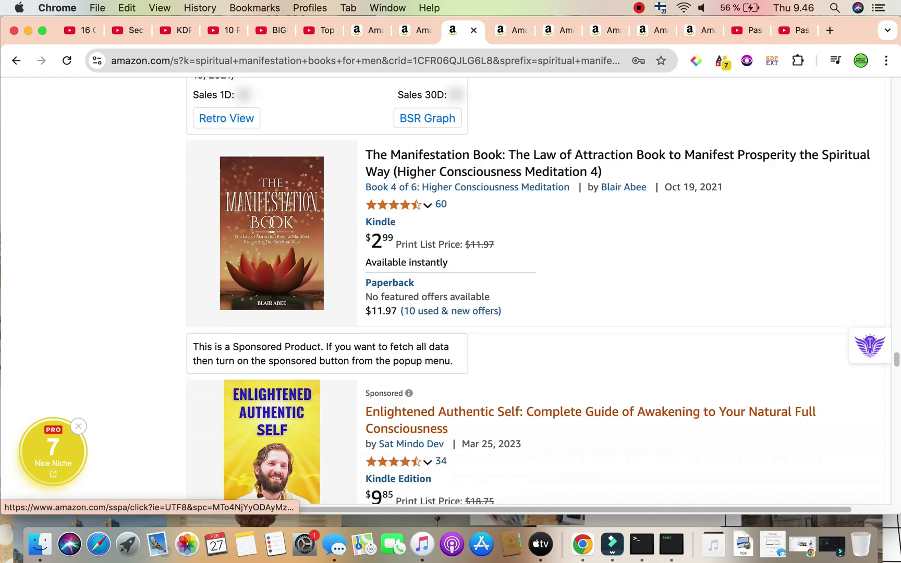
scroll(440, 299, "down", 5)
scroll(439, 299, "down", 3)
scroll(439, 299, "up", 3)
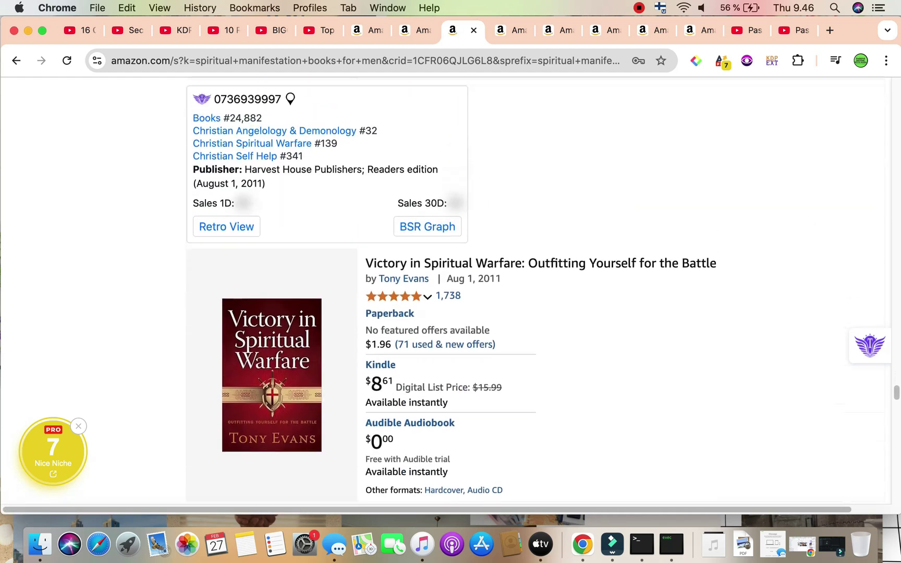
scroll(440, 300, "up", 15)
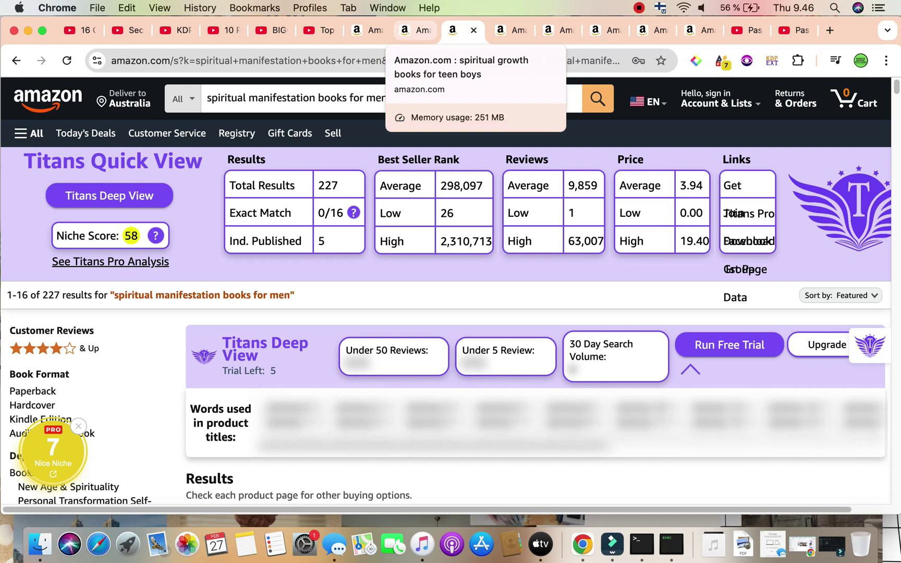
Switch to the "spiritual growth books for teen boys" results and review the niche summary and listings through The 7 Habits of Highly Effective Teens
left_click(412, 30)
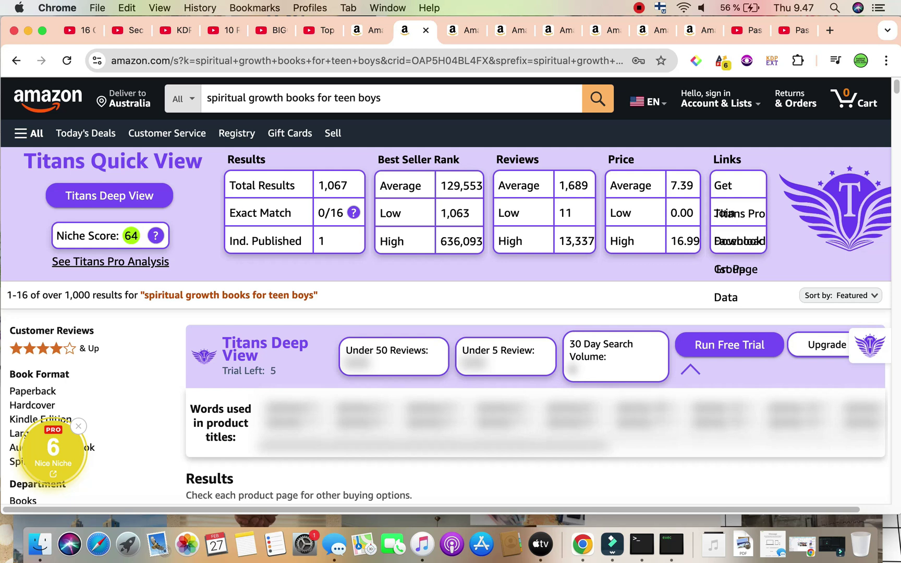
scroll(446, 290, "down", 5)
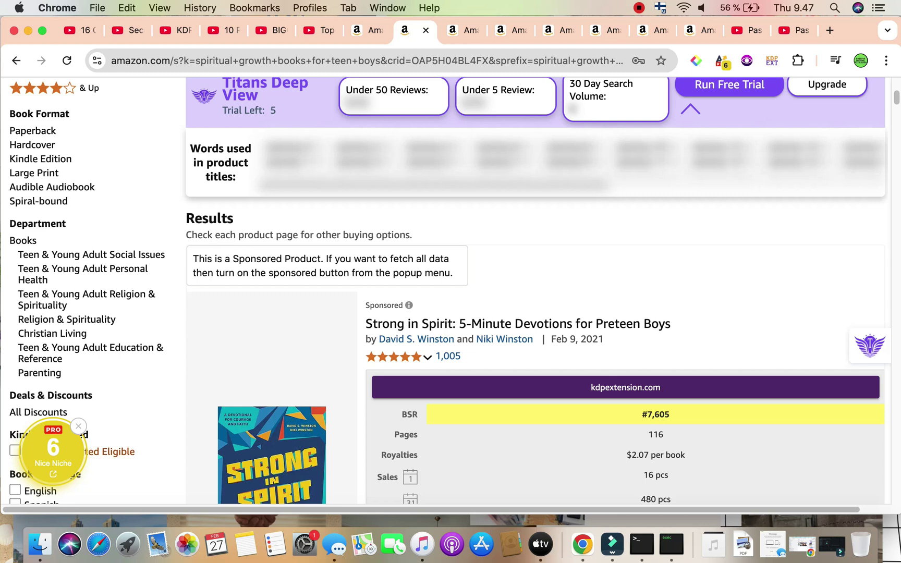
scroll(444, 297, "down", 5)
scroll(445, 297, "down", 1)
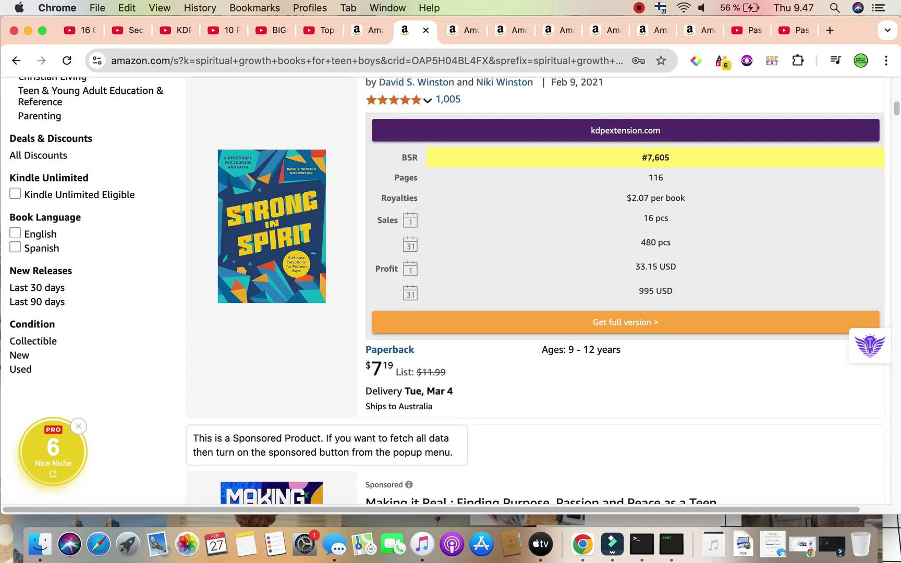
scroll(445, 297, "down", 8)
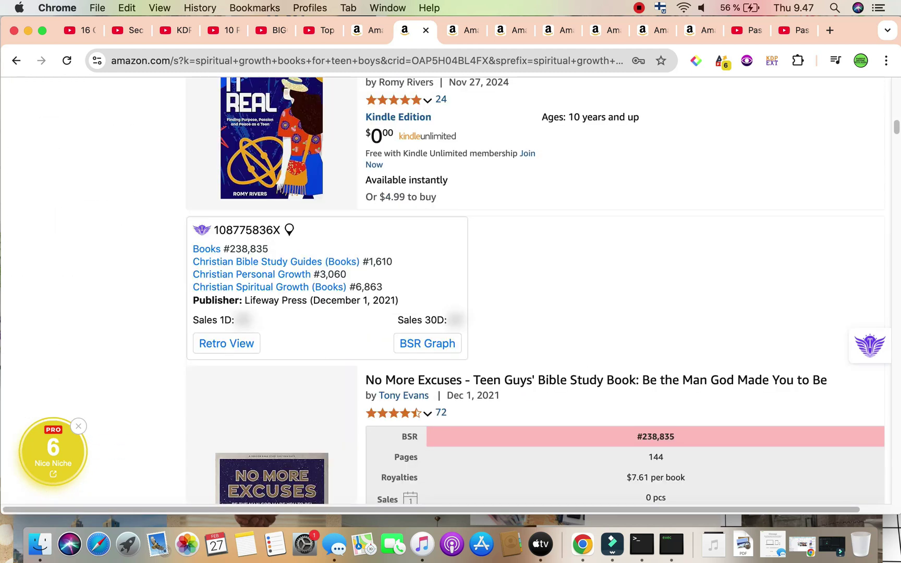
scroll(444, 298, "down", 11)
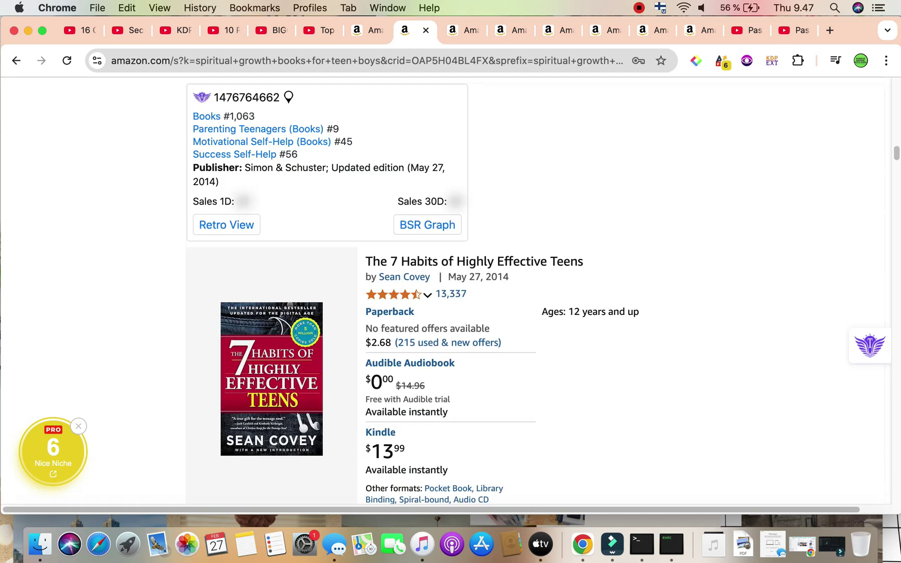
Check ranks, publishers and reviews of the teen devotionals under More results, from Fueled through Walk in Faith
mouse_move(440, 428)
scroll(444, 297, "down", 14)
scroll(450, 290, "down", 10)
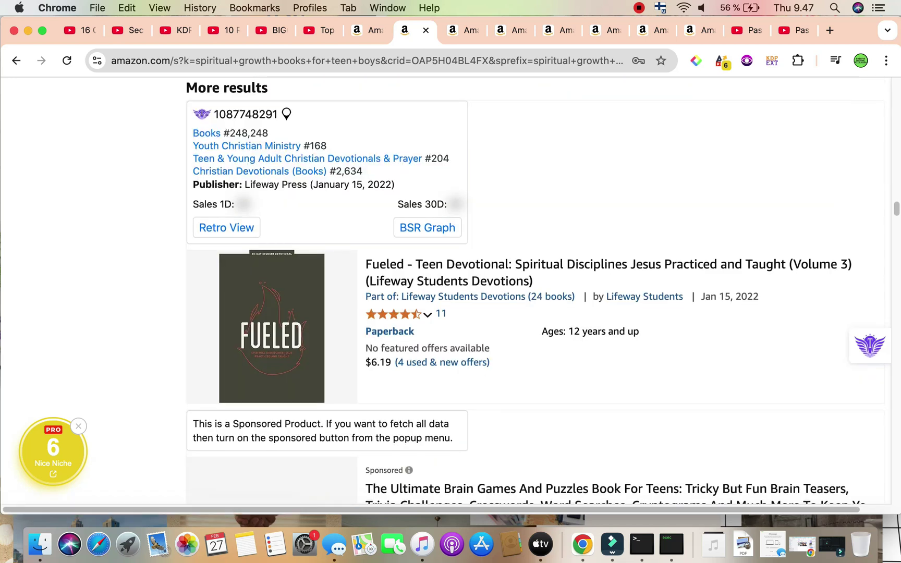
scroll(451, 290, "down", 5)
scroll(450, 290, "down", 7)
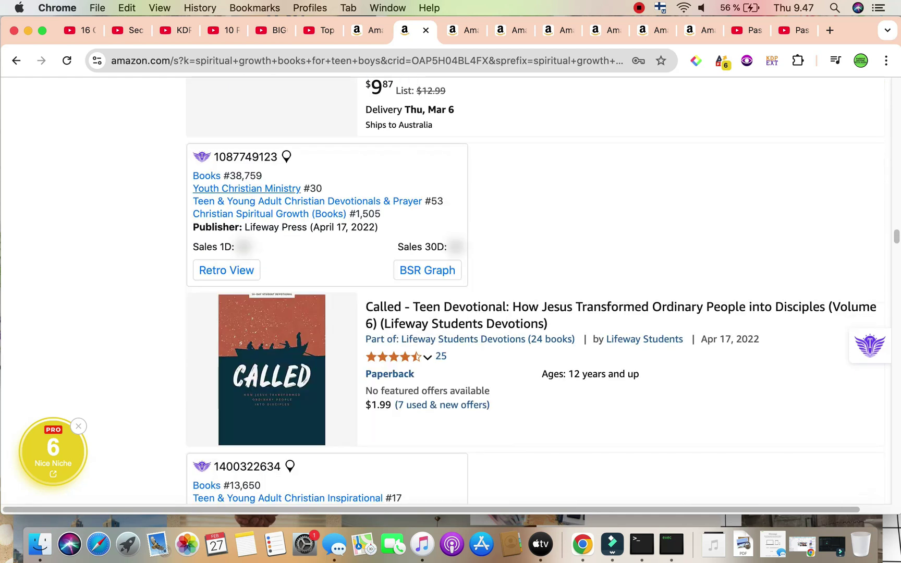
scroll(451, 291, "down", 9)
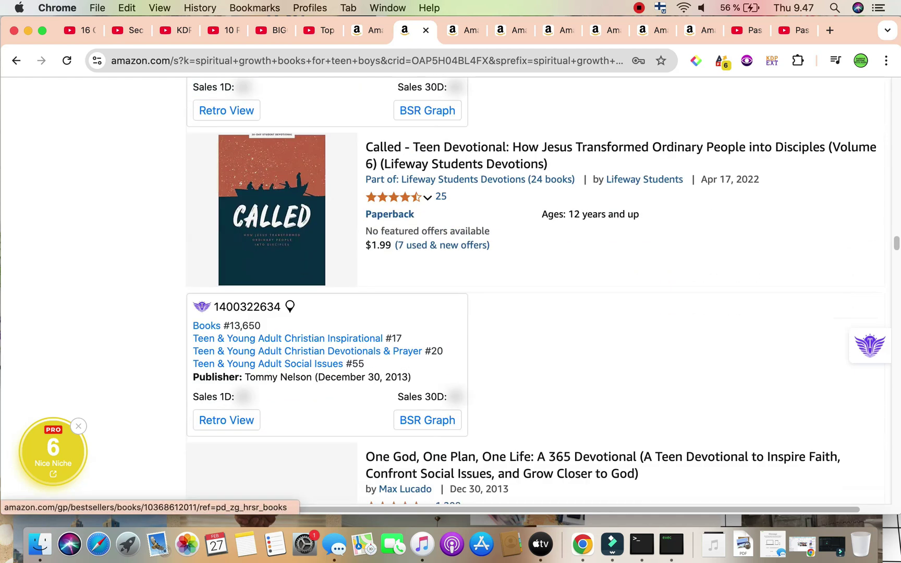
scroll(451, 290, "up", 4)
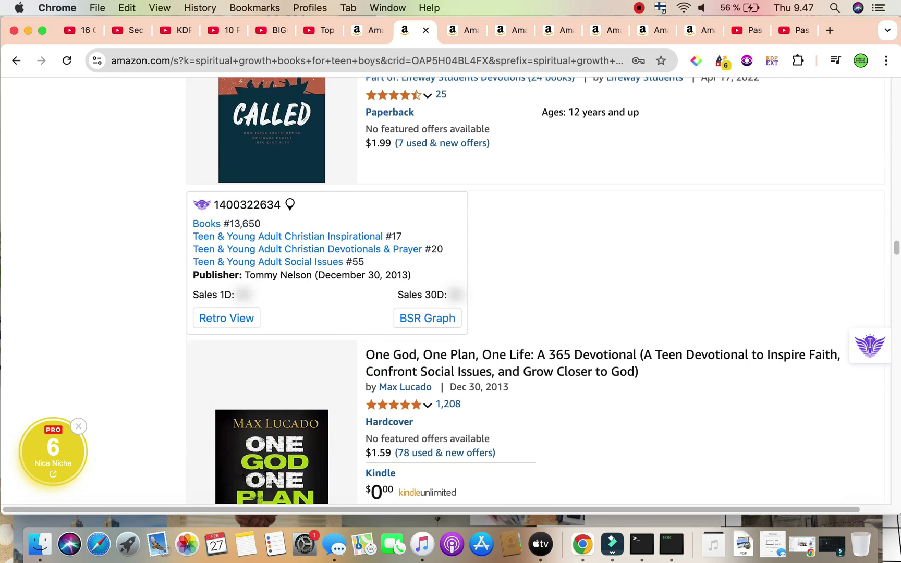
scroll(451, 290, "down", 13)
scroll(451, 290, "up", 2)
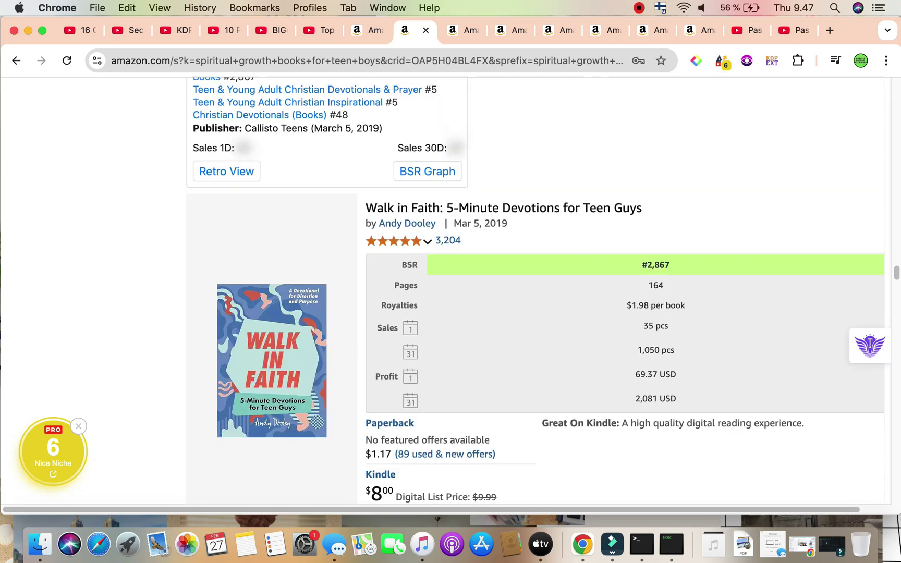
Compare the sales data of Walk in Faith with the neighbouring Revealed and Mindful Learning listings
scroll(450, 290, "up", 3)
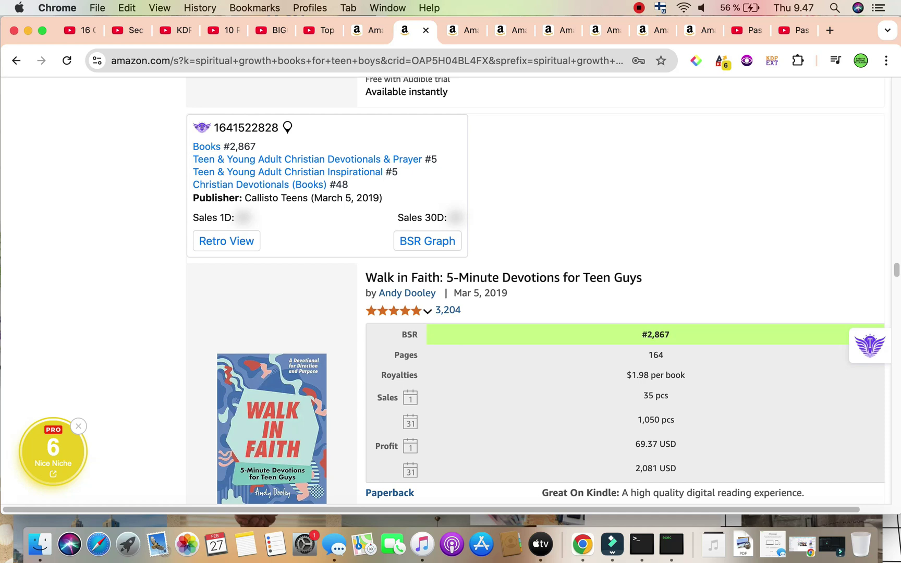
scroll(536, 290, "down", 3)
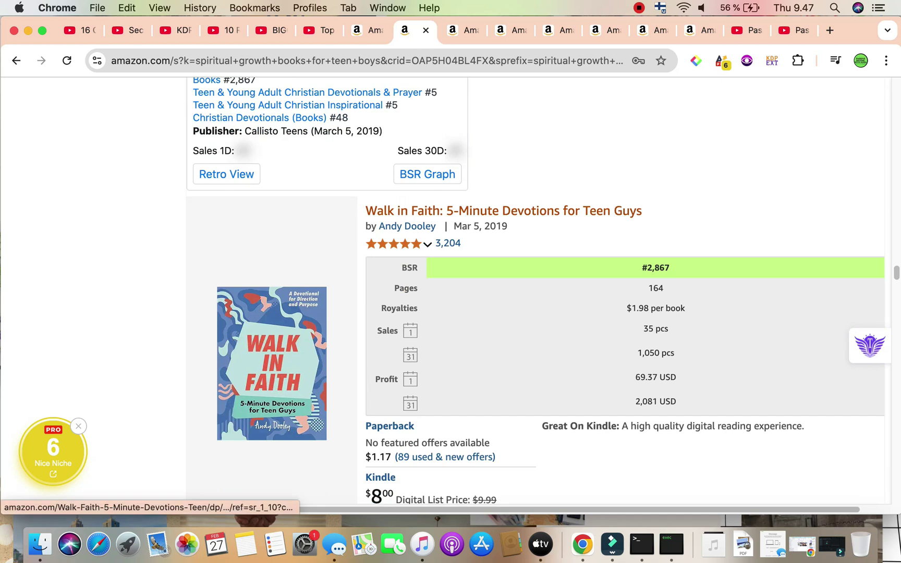
scroll(527, 211, "down", 8)
scroll(535, 290, "down", 9)
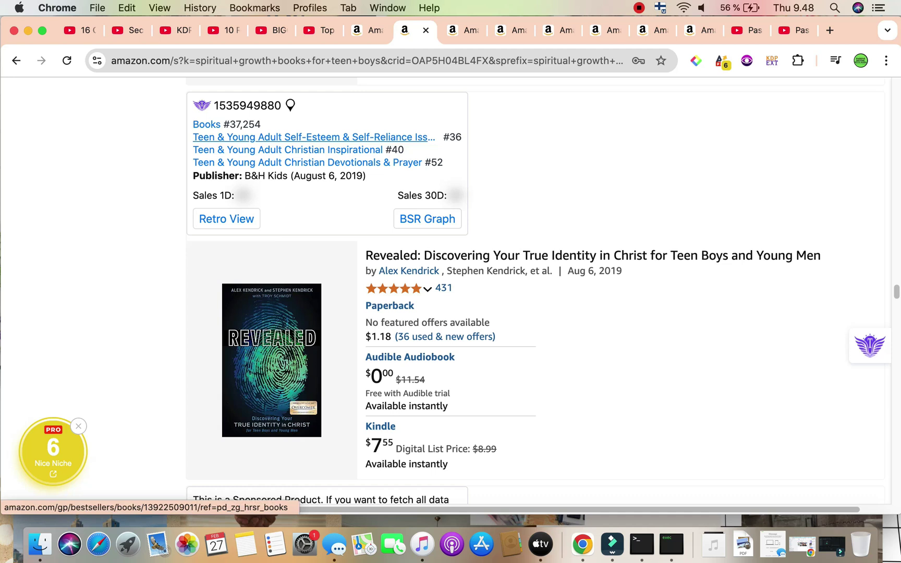
scroll(504, 291, "down", 14)
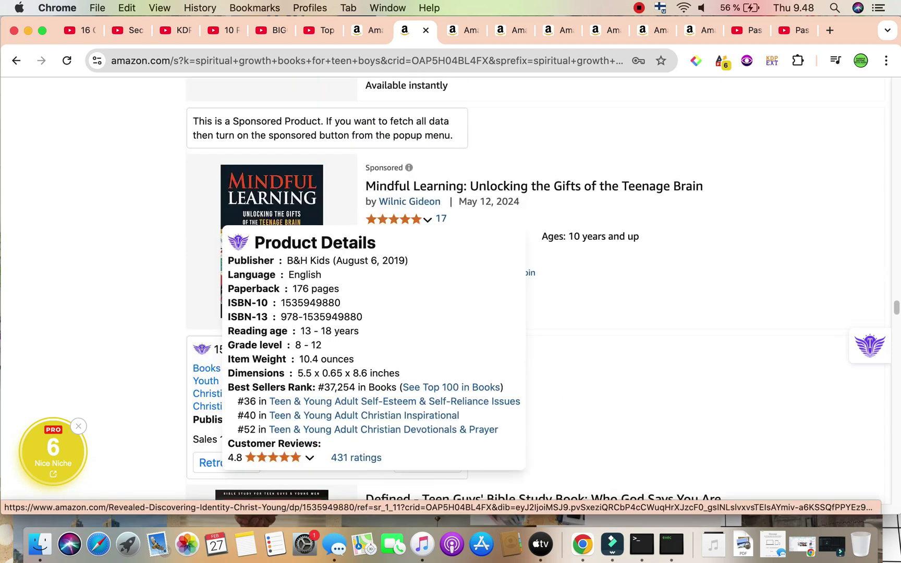
scroll(503, 290, "up", 12)
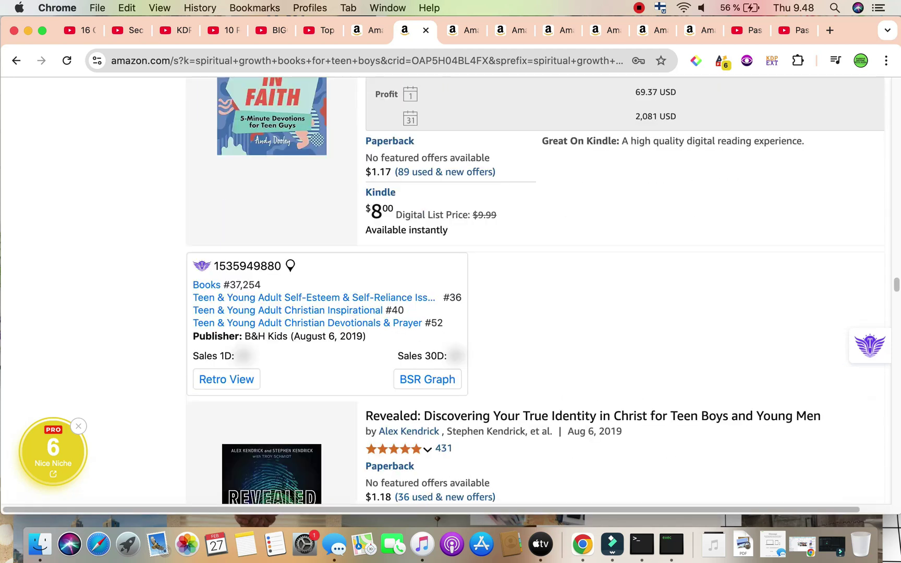
scroll(503, 291, "up", 15)
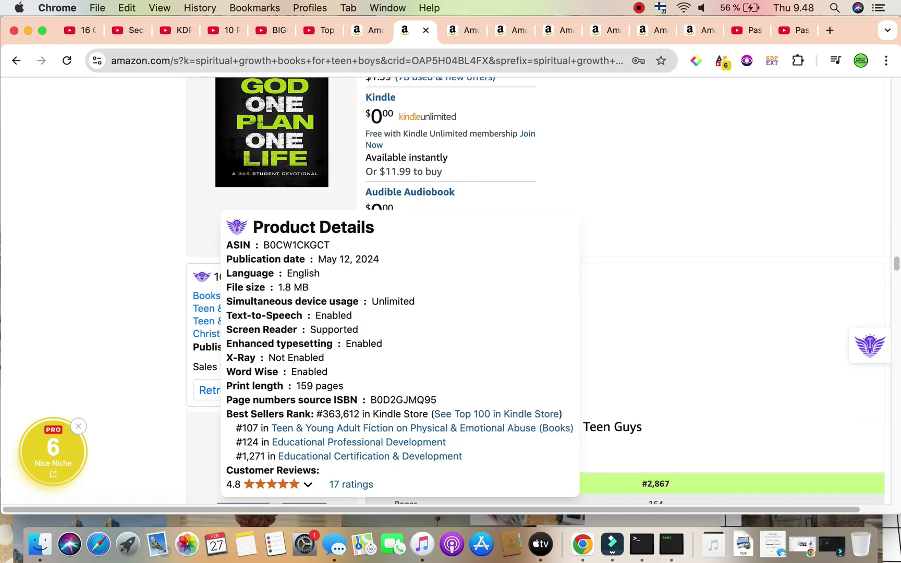
scroll(504, 291, "down", 8)
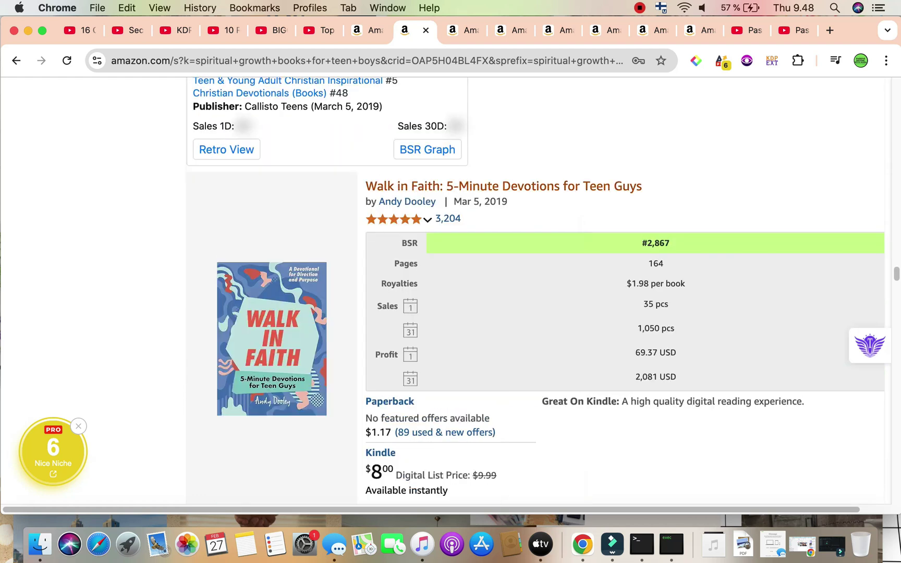
Open the product page of Walk in Faith: 5-Minute Devotions for Teen Guys in a new tab and view its description
right_click(504, 186)
left_click(517, 187)
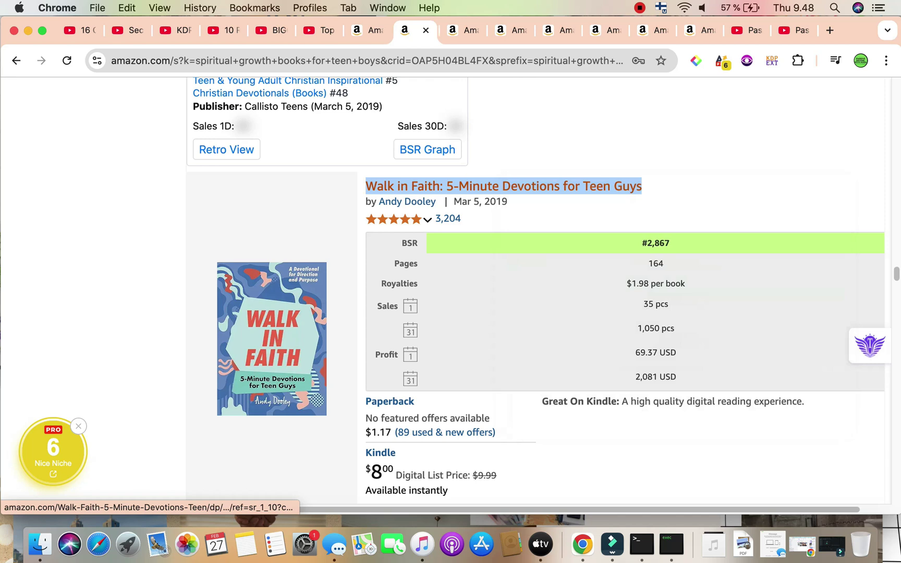
left_click(435, 29)
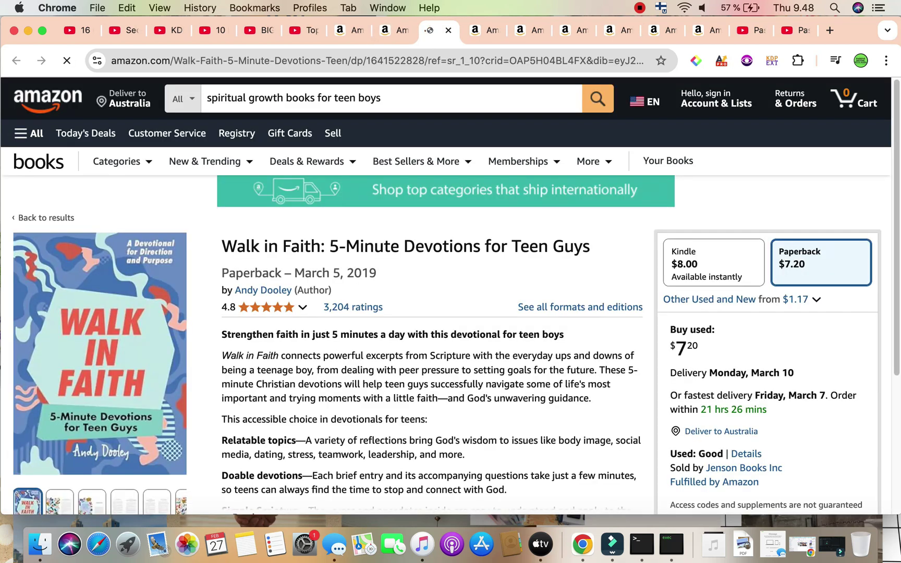
scroll(451, 313, "down", 2)
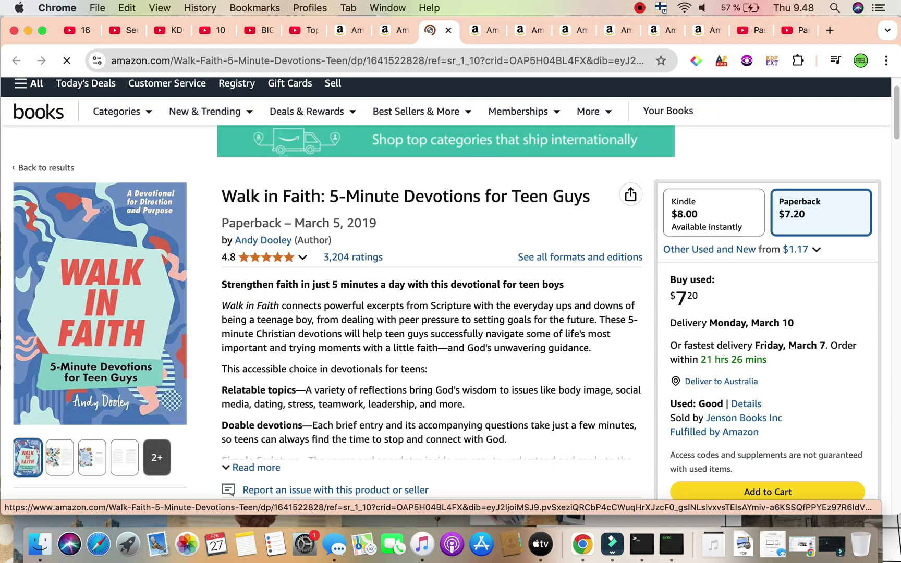
Expand the full description of Walk in Faith and look over its print details and sales-history section
scroll(450, 287, "down", 1)
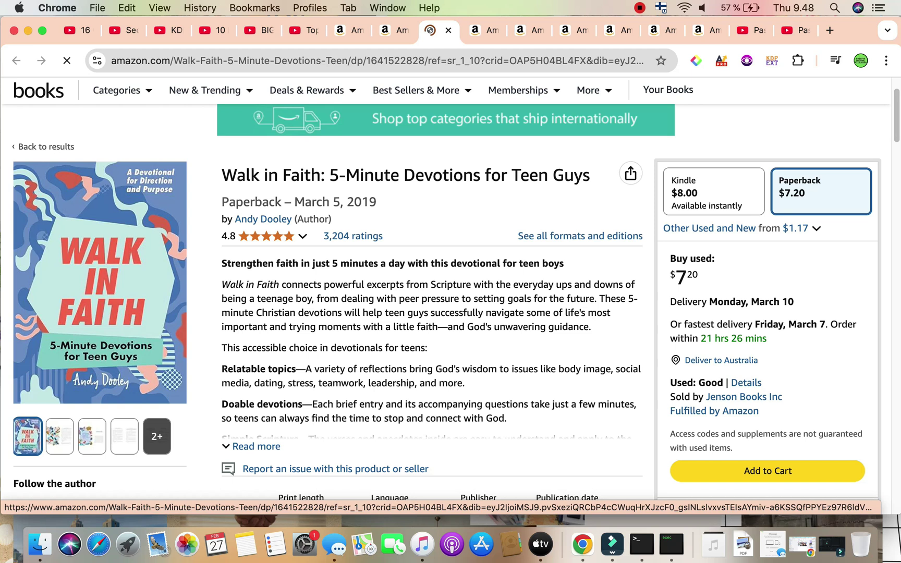
left_click(256, 447)
scroll(256, 447, "down", 2)
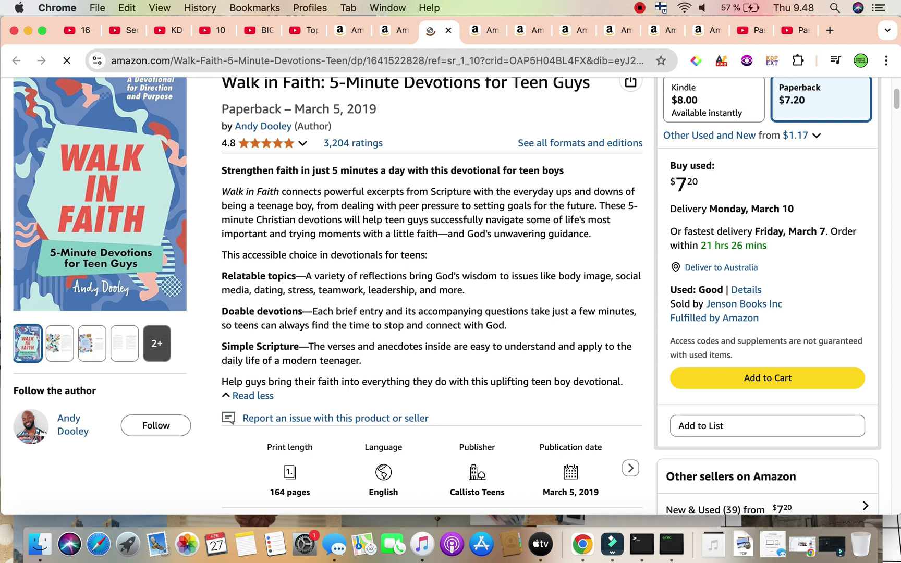
scroll(450, 292, "down", 8)
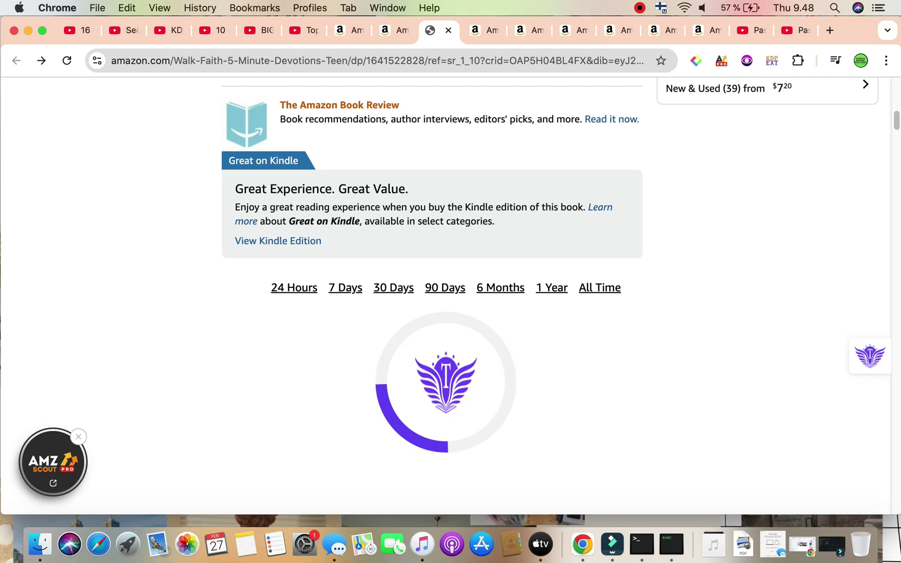
scroll(451, 292, "down", 2)
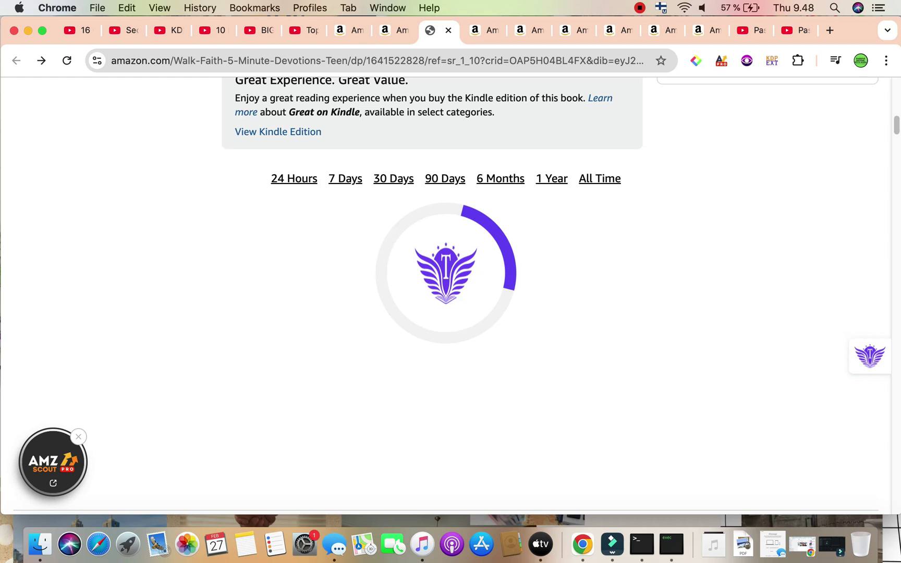
Review the publisher's promotional content, the comparison of the devotional series and the editorial reviews for Walk in Faith
scroll(451, 292, "down", 10)
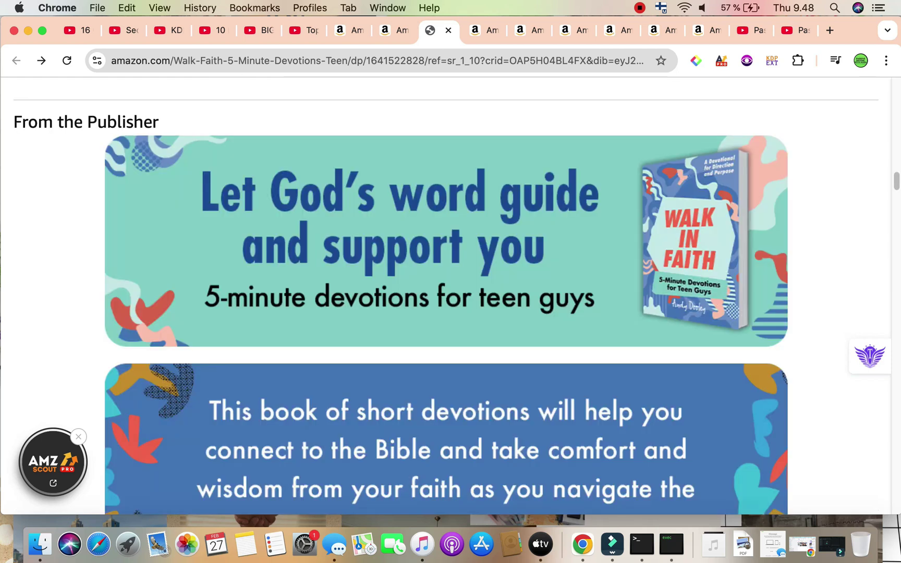
scroll(451, 292, "down", 10)
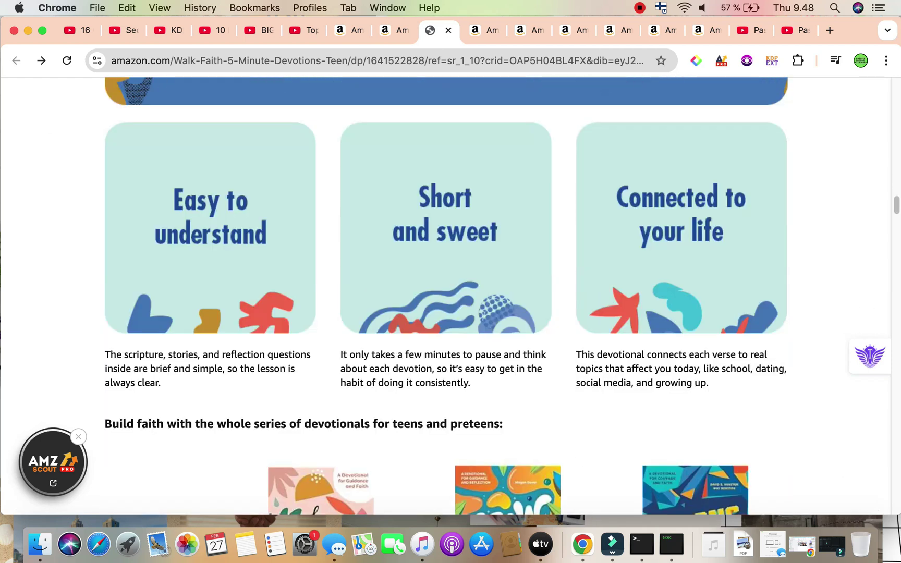
scroll(450, 292, "down", 1)
scroll(451, 292, "down", 3)
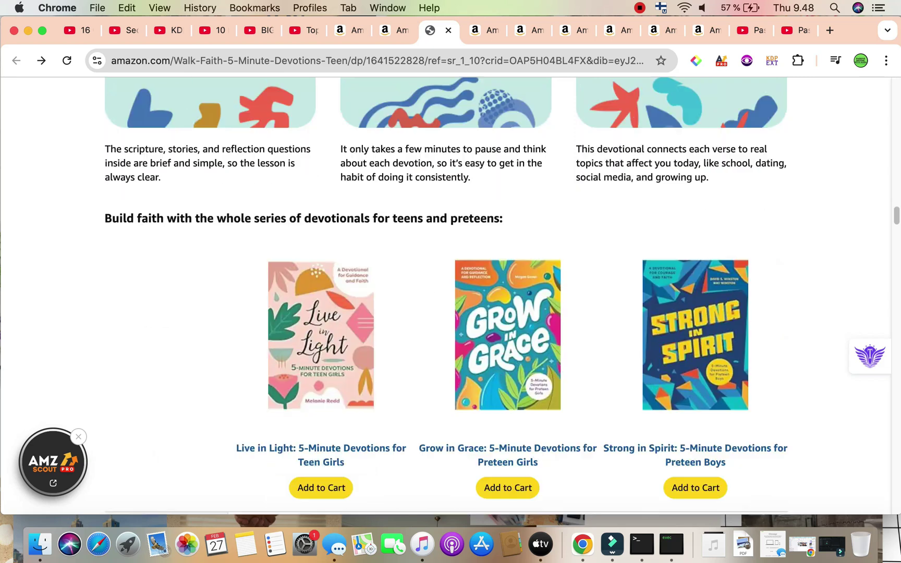
scroll(450, 292, "down", 12)
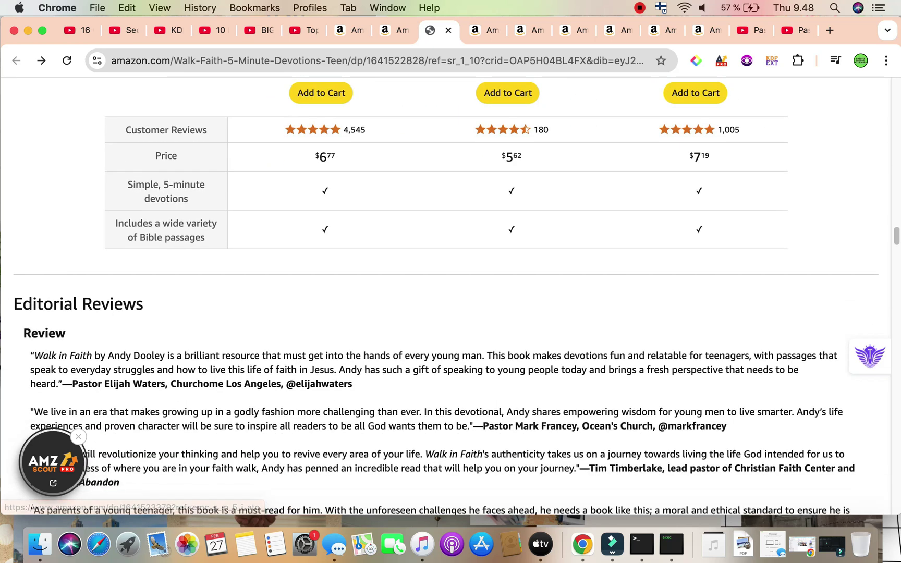
scroll(450, 293, "down", 4)
scroll(451, 292, "up", 3)
left_click_drag(41, 194, 128, 374)
Check the product details and Best Sellers Rank categories of Walk in Faith, plus its videos, author section and related products
scroll(451, 292, "down", 7)
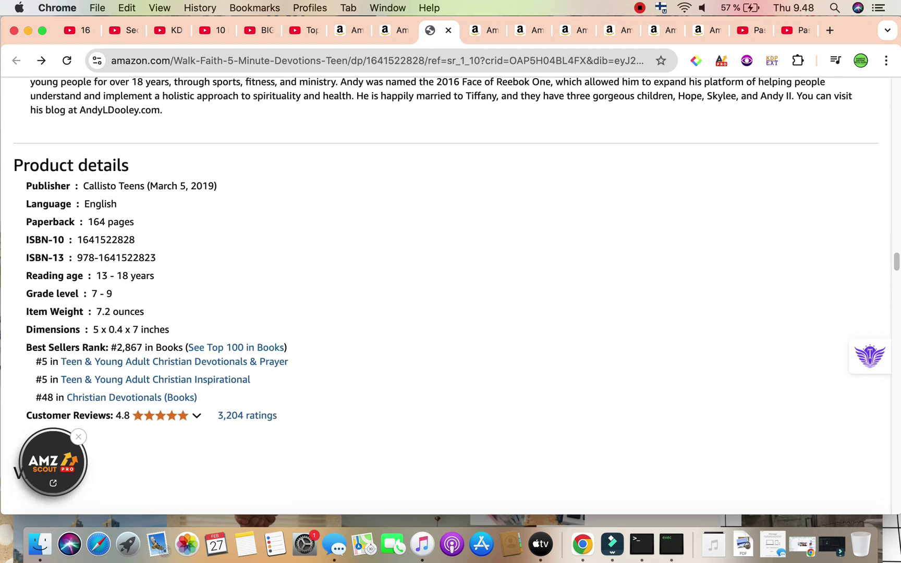
scroll(451, 292, "down", 2)
left_click_drag(36, 281, 197, 316)
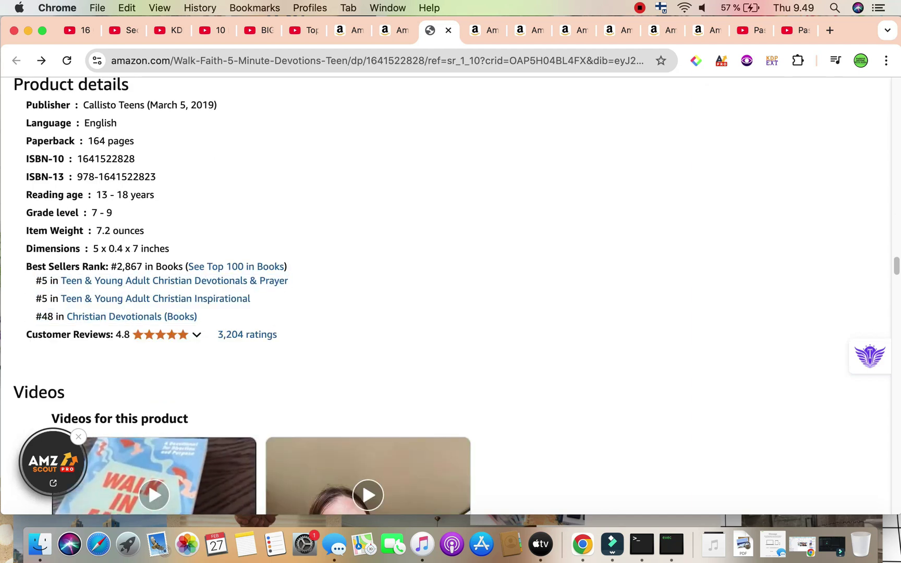
scroll(242, 296, "down", 3)
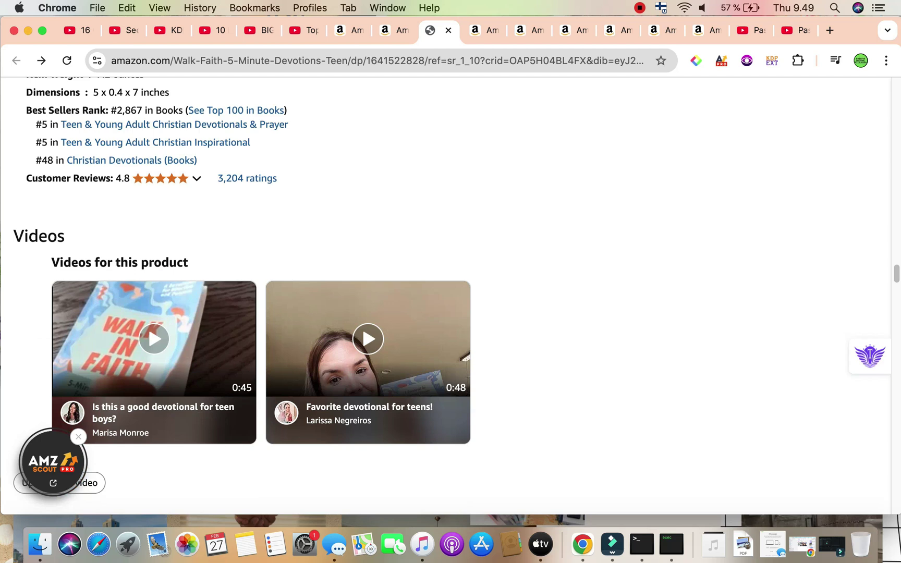
scroll(451, 292, "down", 5)
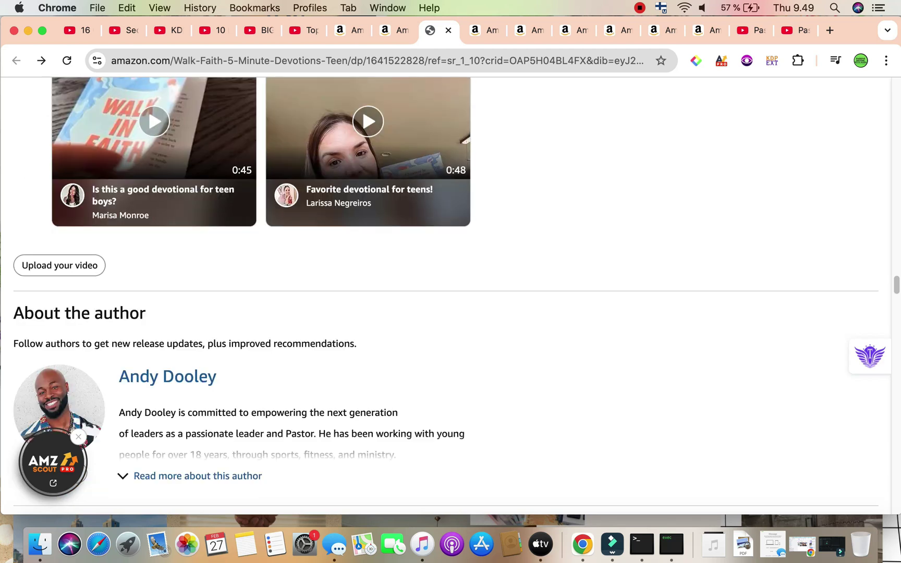
scroll(451, 292, "down", 8)
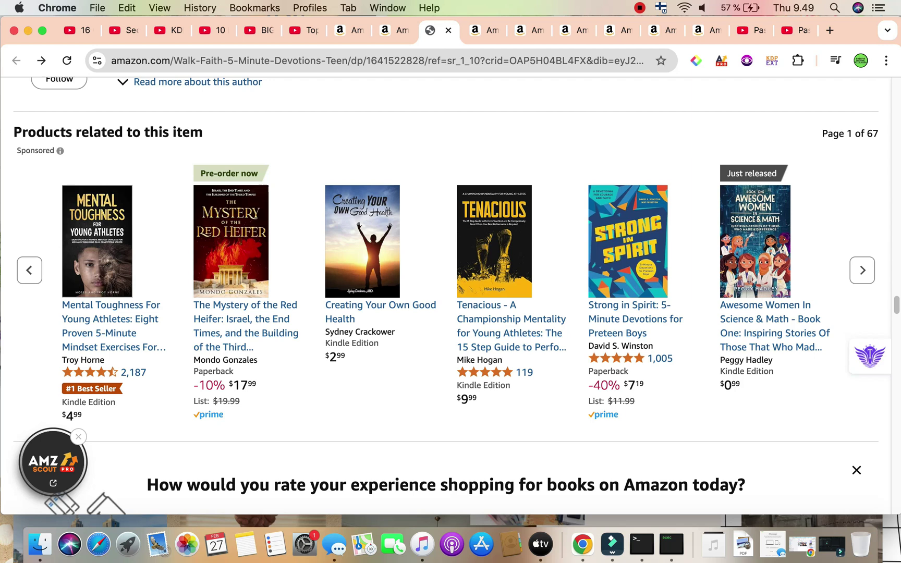
Open the customer photo of the book's topic index, view that review's other photos back to the front cover, and close the viewer
scroll(451, 293, "down", 10)
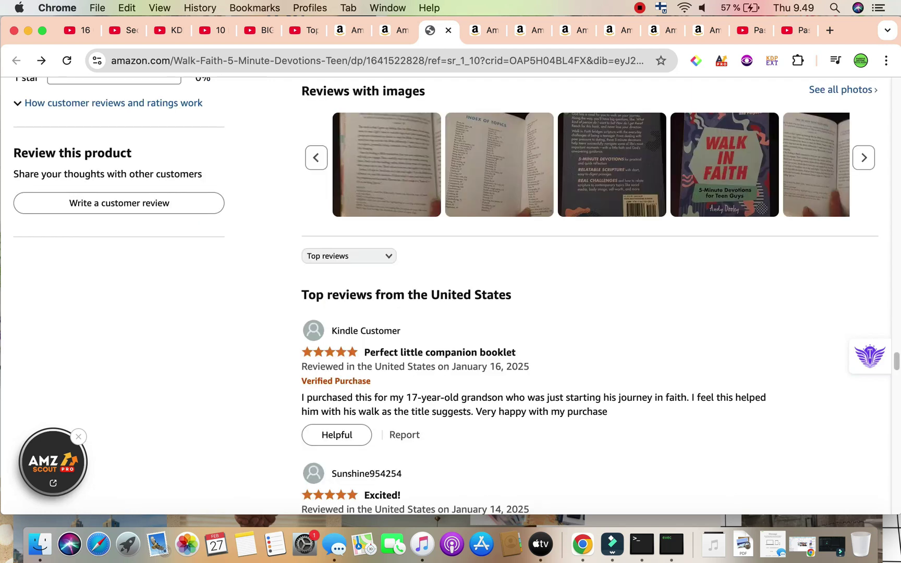
left_click(500, 165)
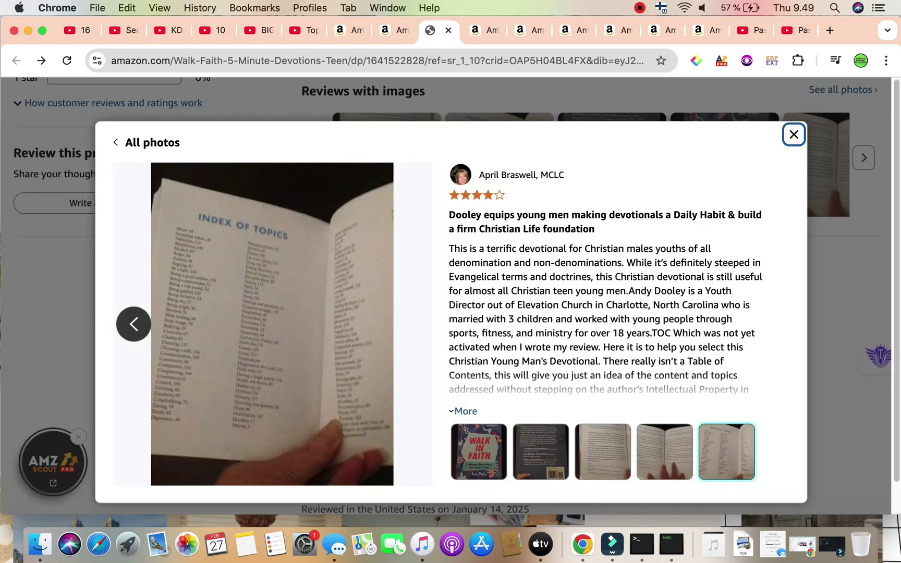
key("Left")
key("Left")
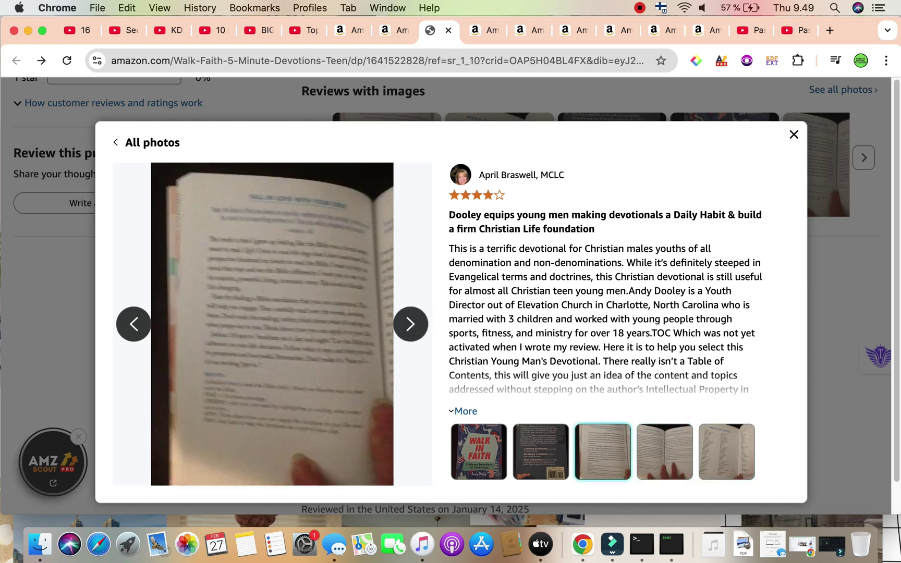
key("Left")
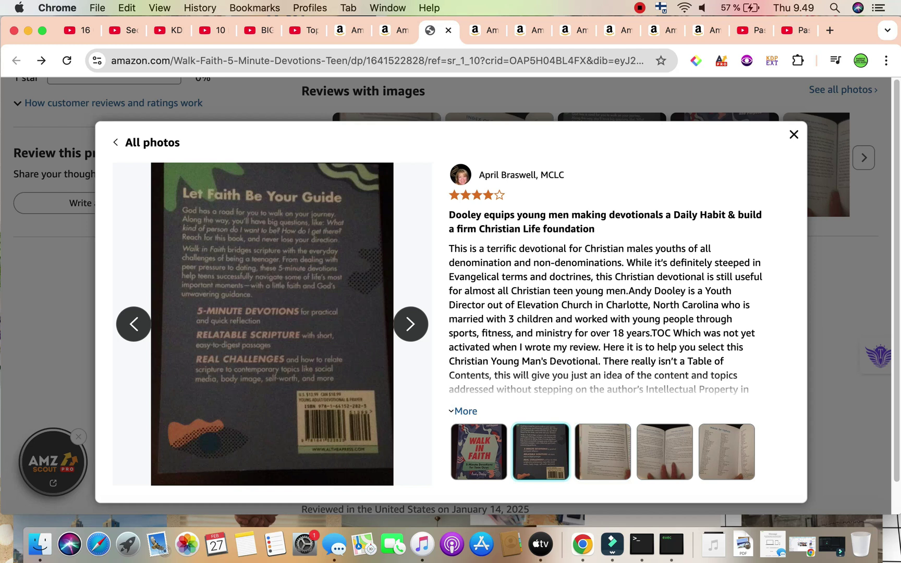
key("Left")
key("Tab")
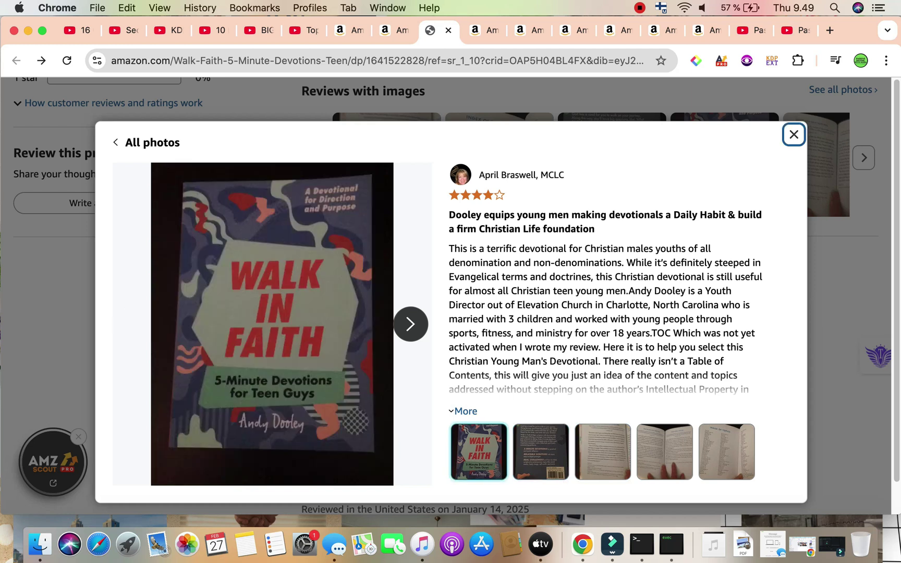
key("Return")
Read the customer reviews of Walk in Faith and return to the "spiritual growth books for teen boys" results
scroll(533, 296, "down", 4)
scroll(534, 296, "down", 11)
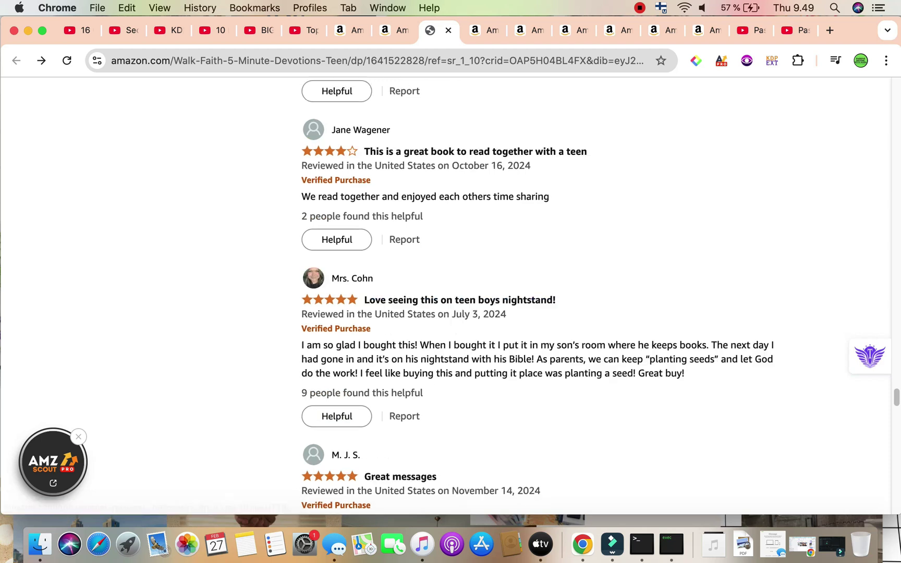
scroll(534, 296, "down", 8)
scroll(534, 296, "down", 7)
scroll(450, 295, "down", 9)
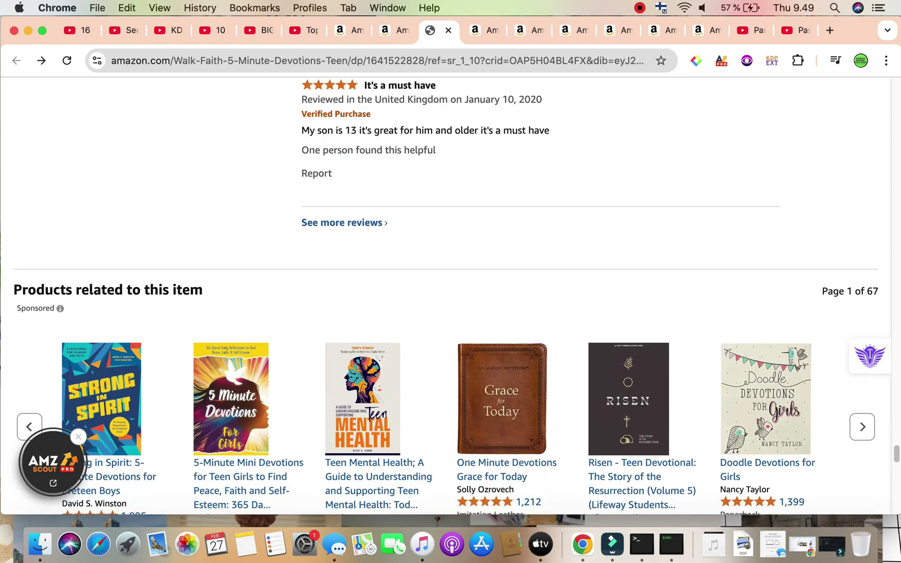
left_click(341, 172)
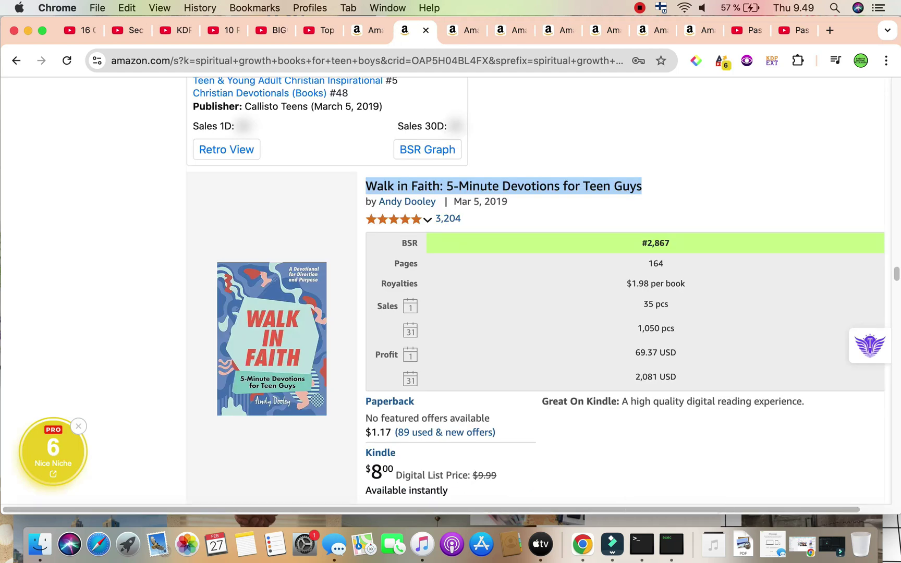
Switch to the "spiritual books for young boys" results and review the niche summary and listings down to Customers frequently viewed
left_click(368, 30)
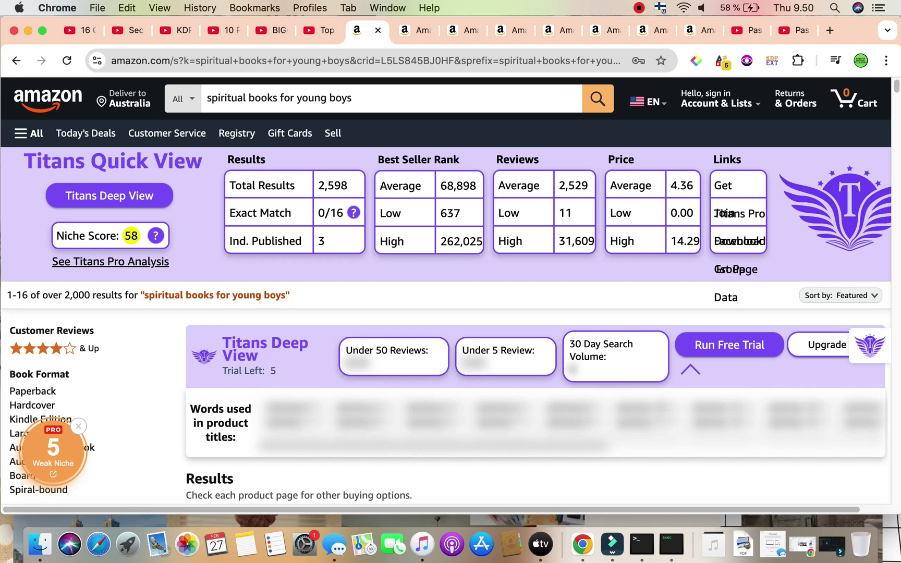
scroll(449, 292, "down", 10)
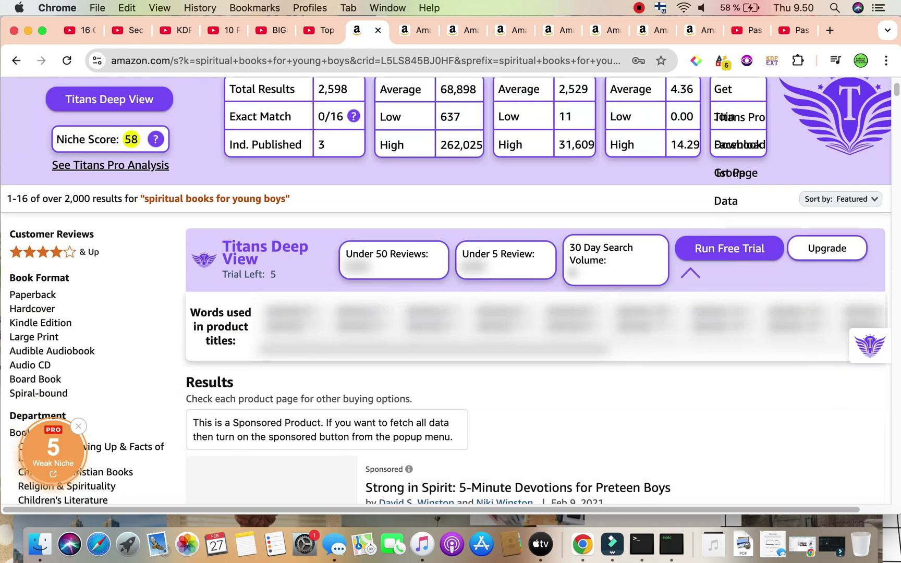
scroll(448, 292, "down", 4)
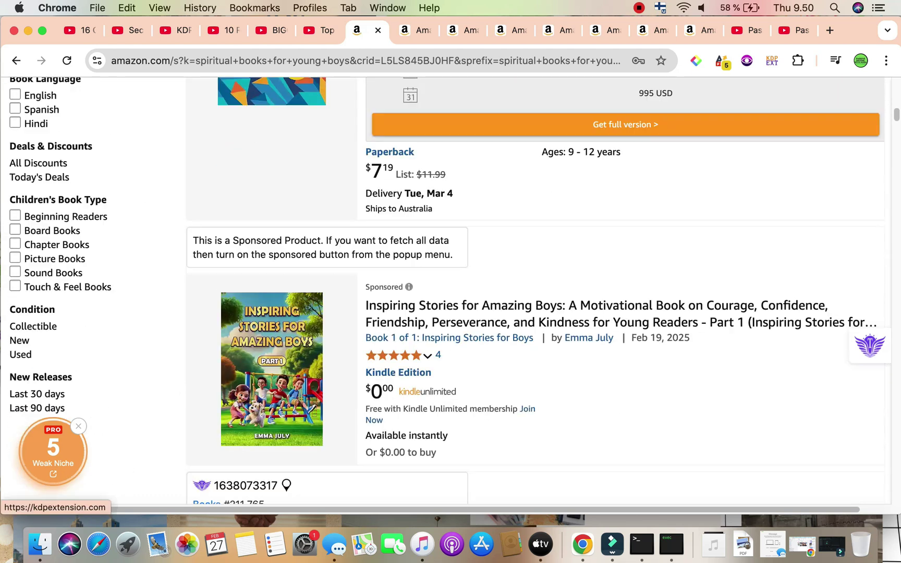
scroll(448, 292, "down", 3)
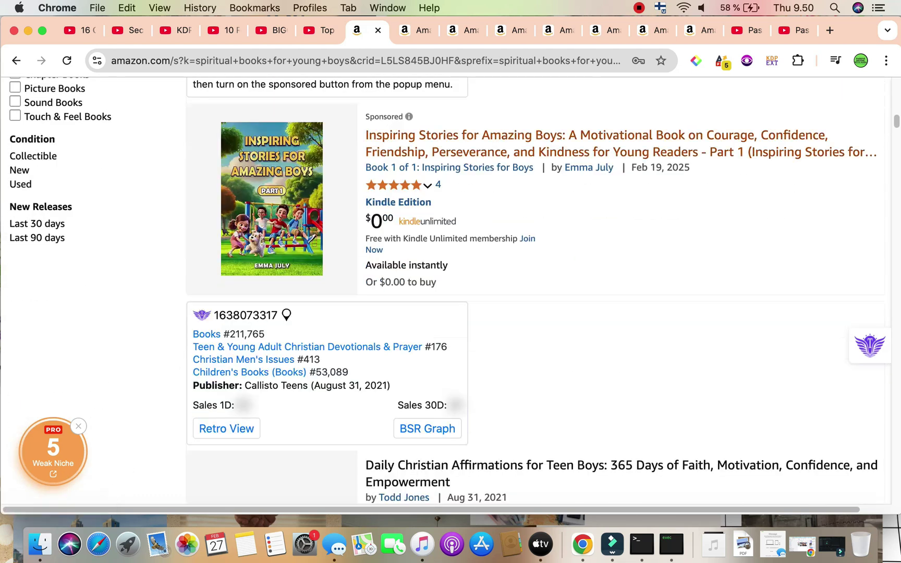
scroll(536, 290, "down", 12)
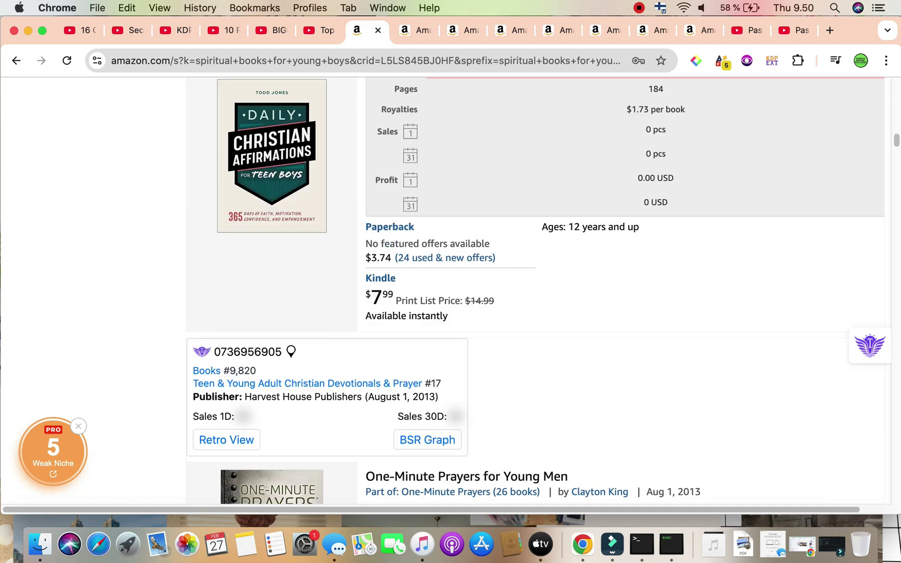
scroll(449, 292, "up", 4)
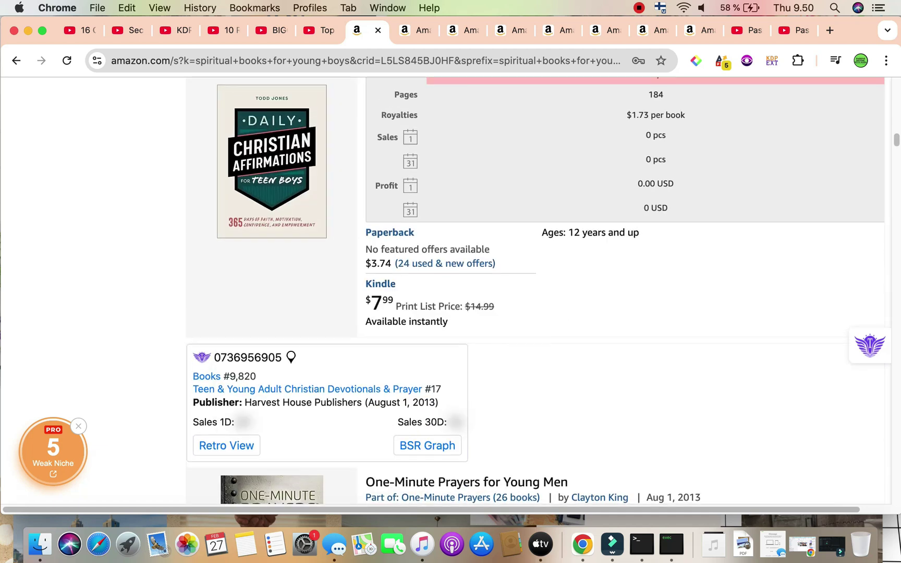
scroll(449, 292, "down", 4)
scroll(448, 292, "down", 6)
scroll(449, 313, "down", 5)
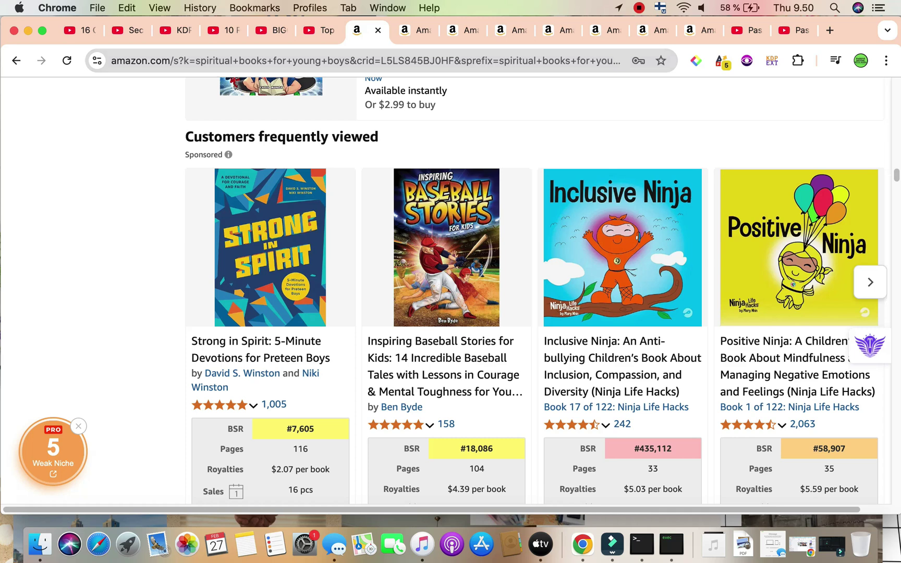
left_click(639, 8)
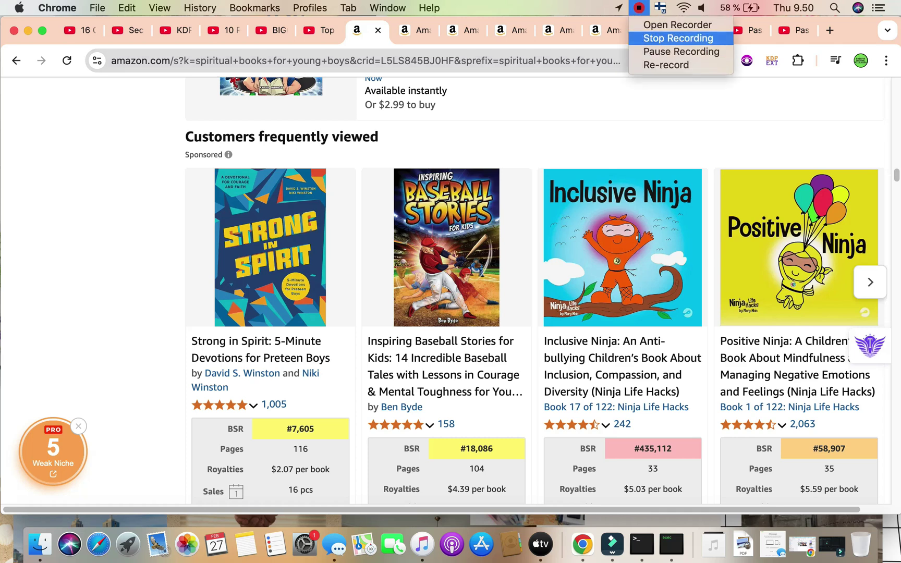